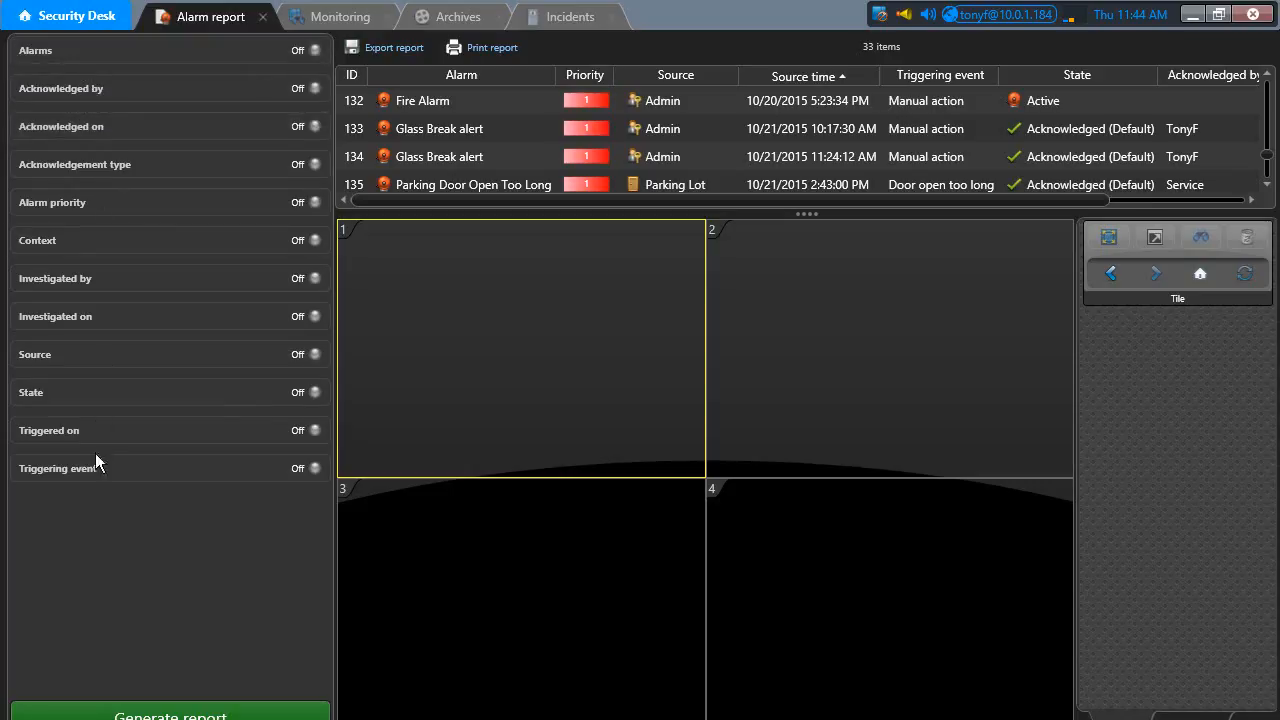
- Turn on the Alarms filter and limit it to the Fire Alarm and Wake Up Mike alarms
{"action": "left_click", "coordinate": [138, 50]}
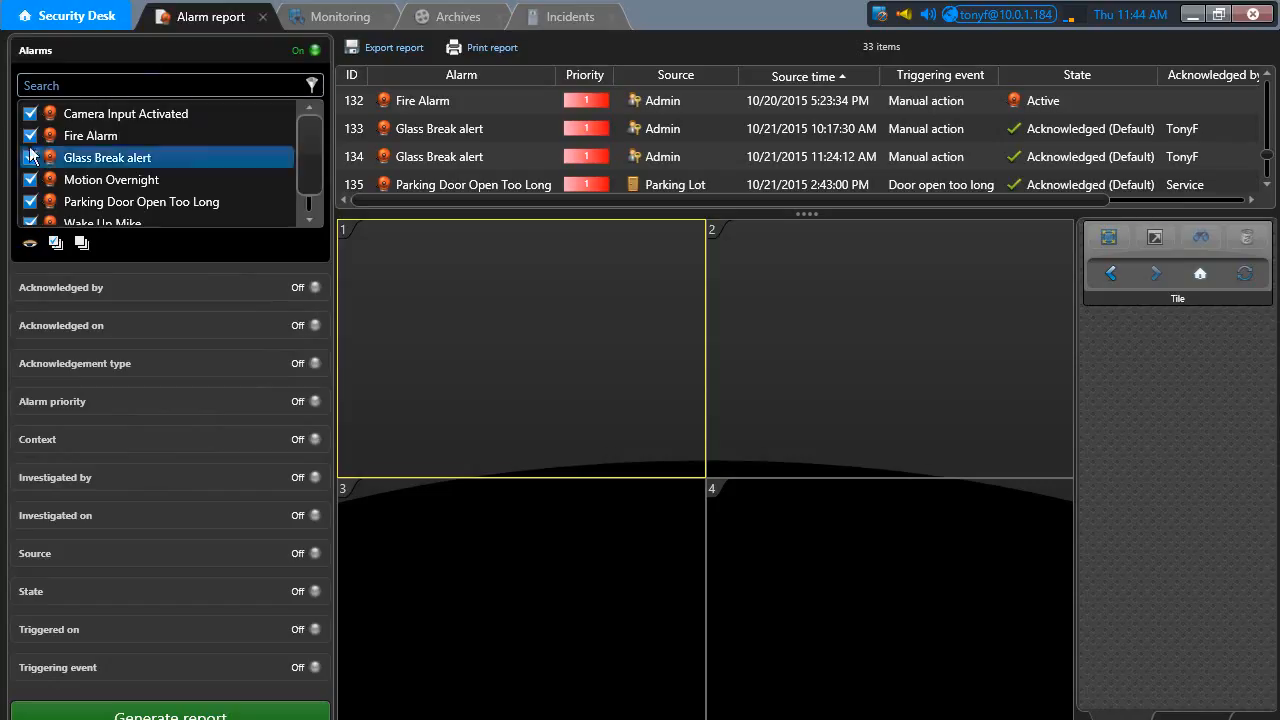
{"action": "left_click", "coordinate": [83, 243]}
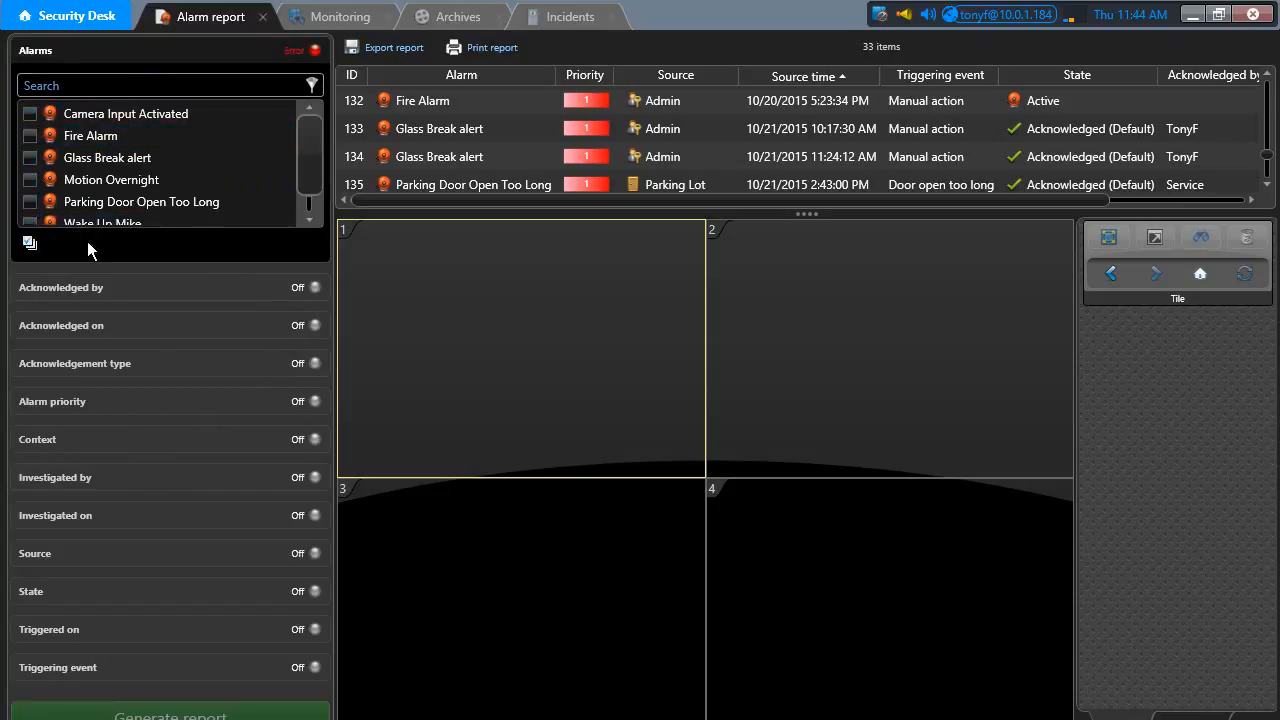
{"action": "left_click", "coordinate": [33, 135]}
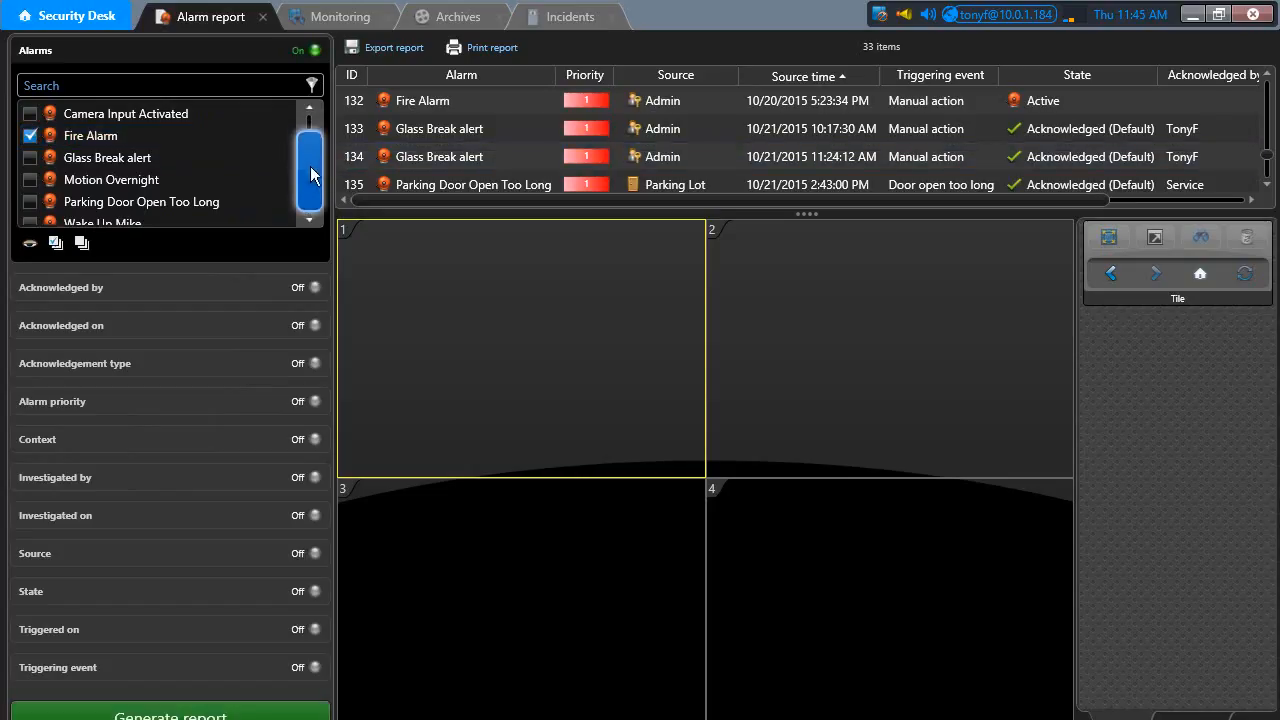
{"action": "left_click_drag", "start_coordinate": [309, 173], "coordinate": [310, 192]}
{"action": "left_click", "coordinate": [30, 201]}
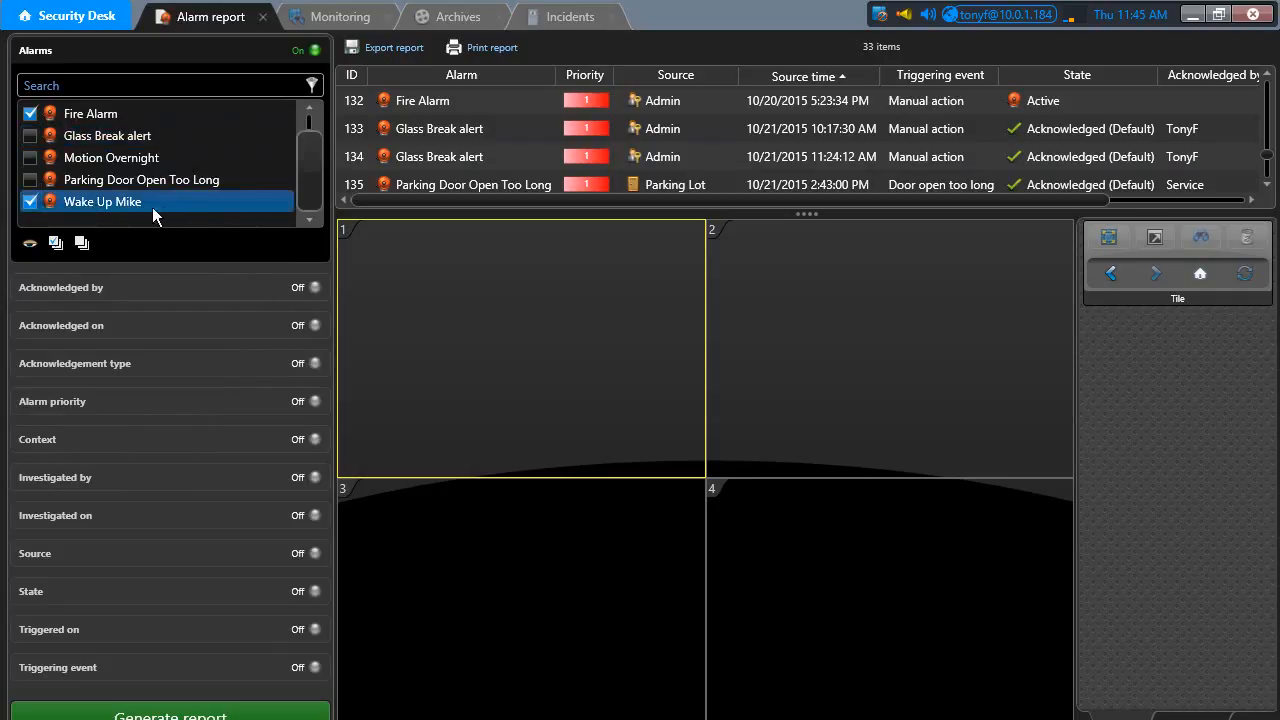
- Examine the options of the Acknowledged by, Acknowledged on and Triggered on filters, including the time range units, leaving all three filters off
{"action": "left_click", "coordinate": [124, 287]}
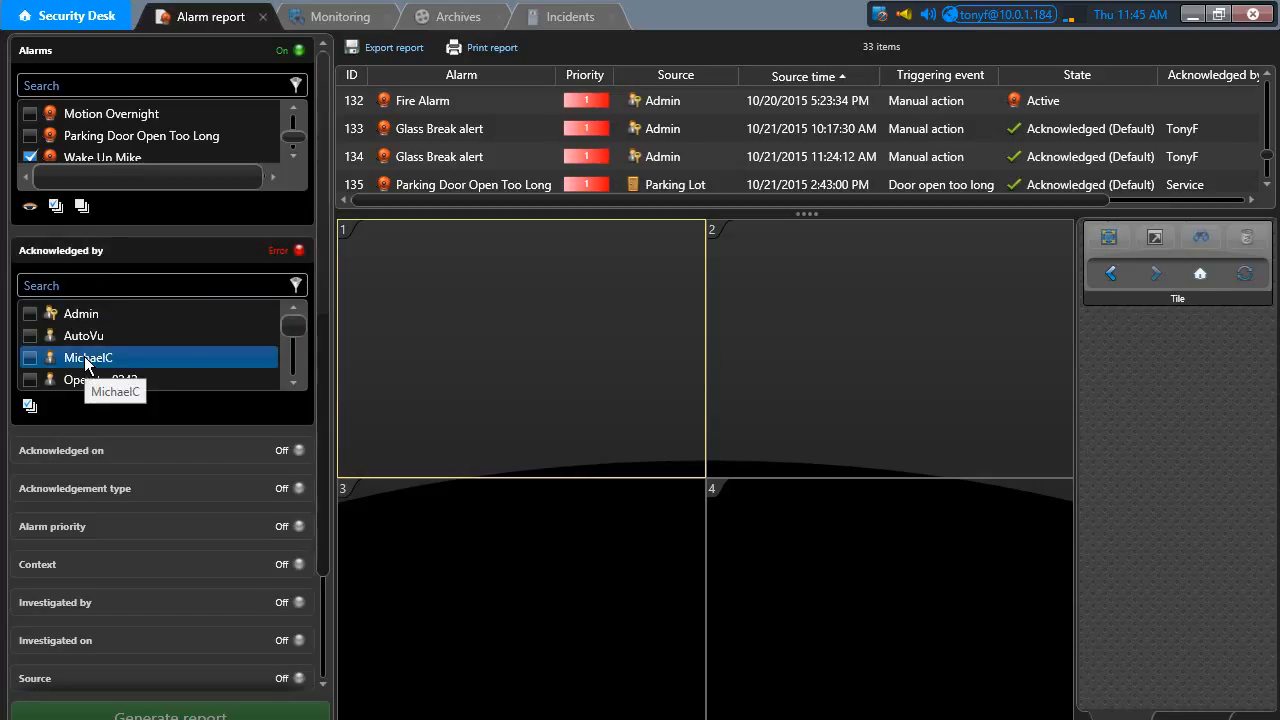
{"action": "left_click", "coordinate": [102, 252]}
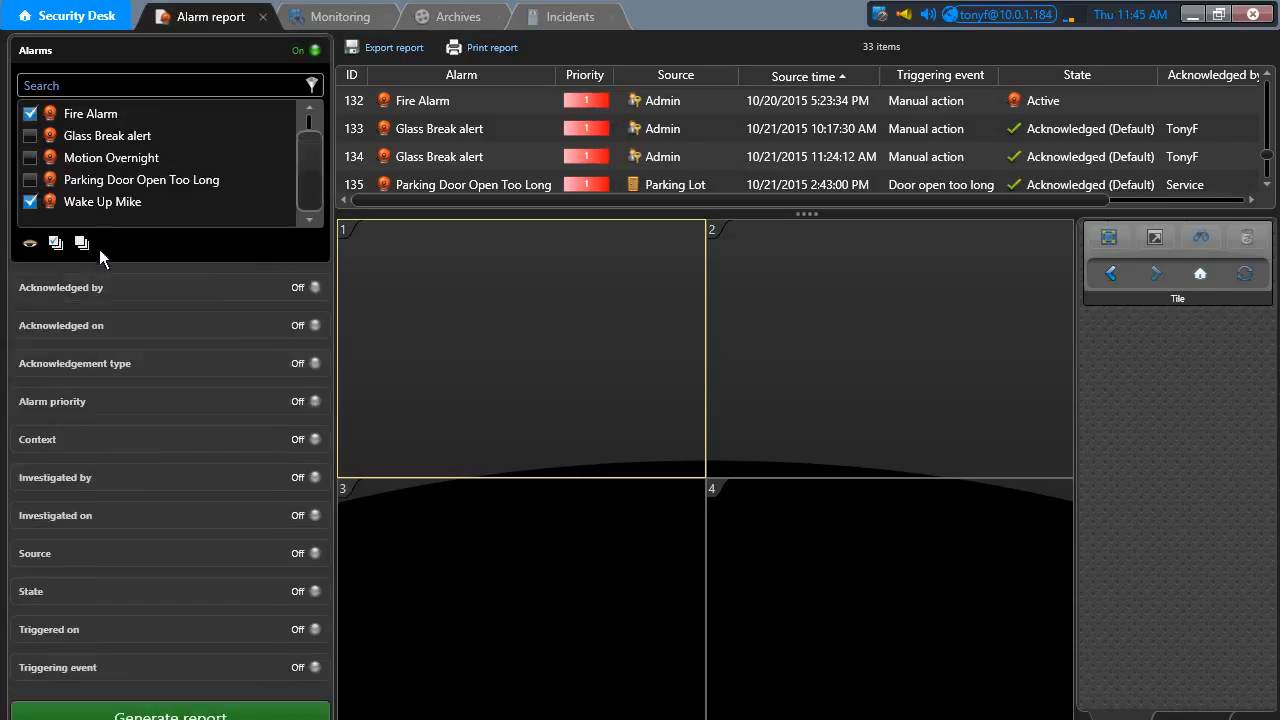
{"action": "left_click", "coordinate": [119, 326]}
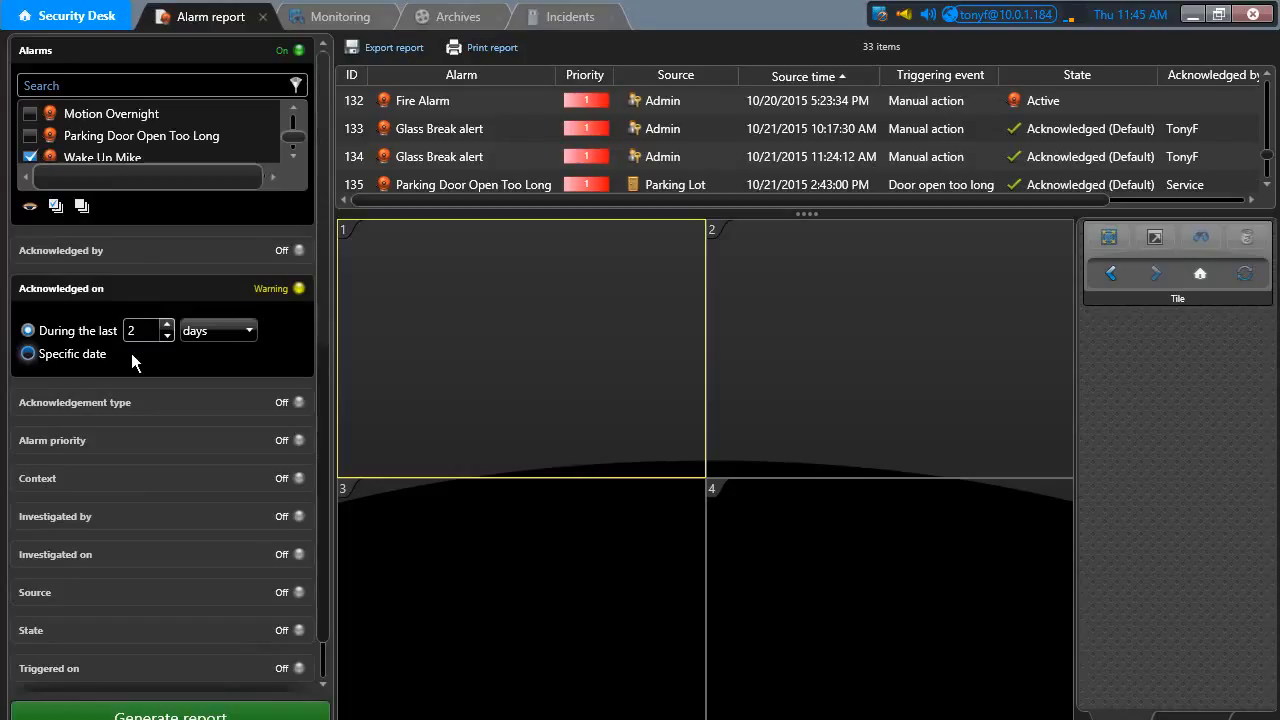
{"action": "left_click", "coordinate": [110, 289]}
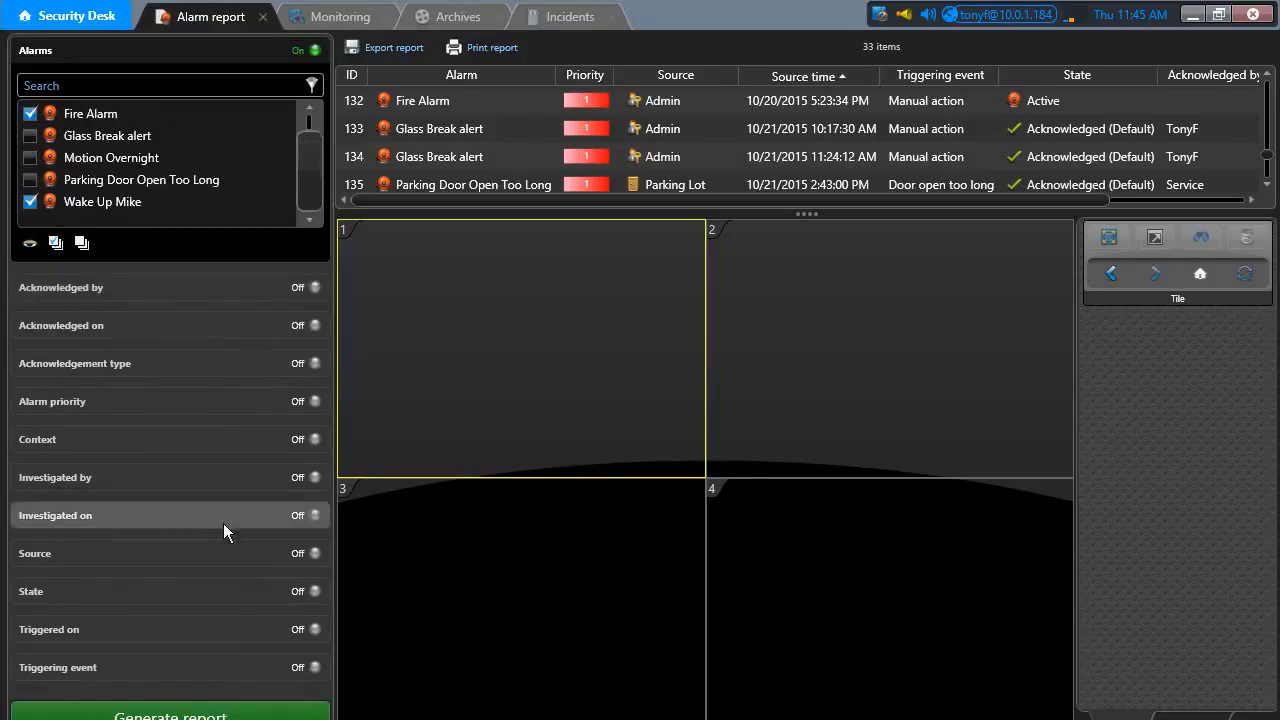
{"action": "left_click", "coordinate": [109, 628]}
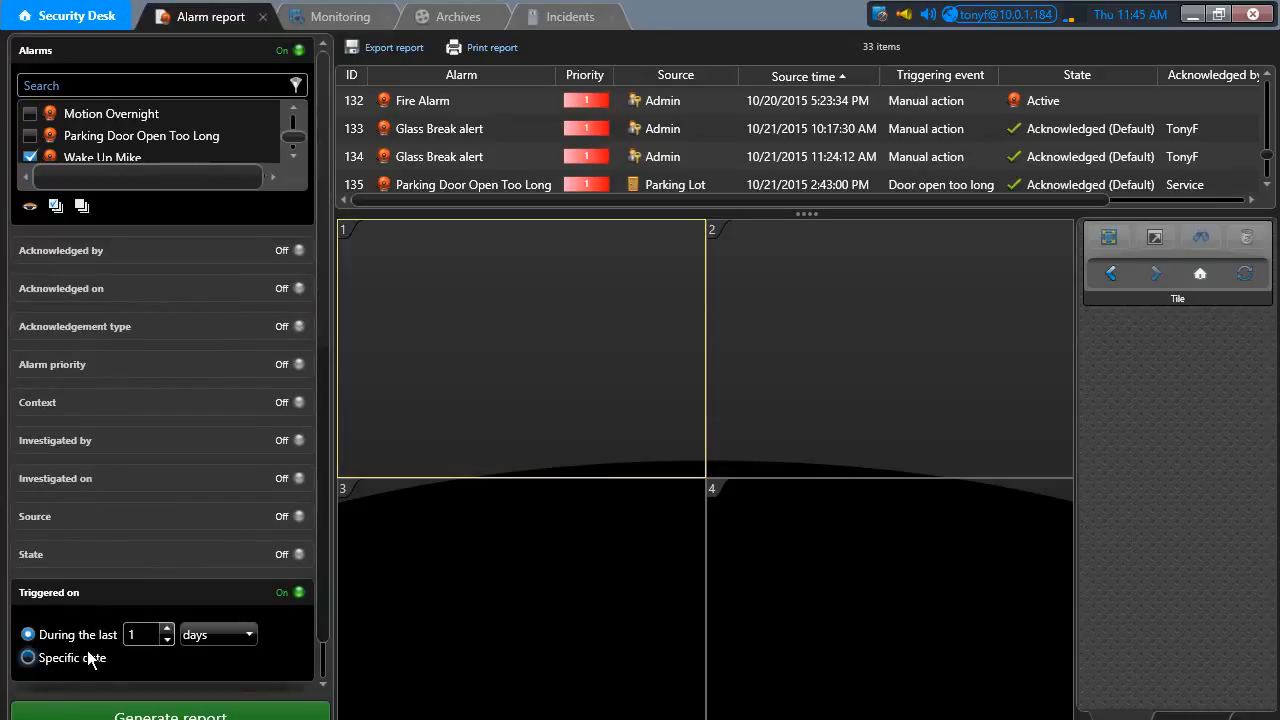
{"action": "left_click", "coordinate": [131, 640]}
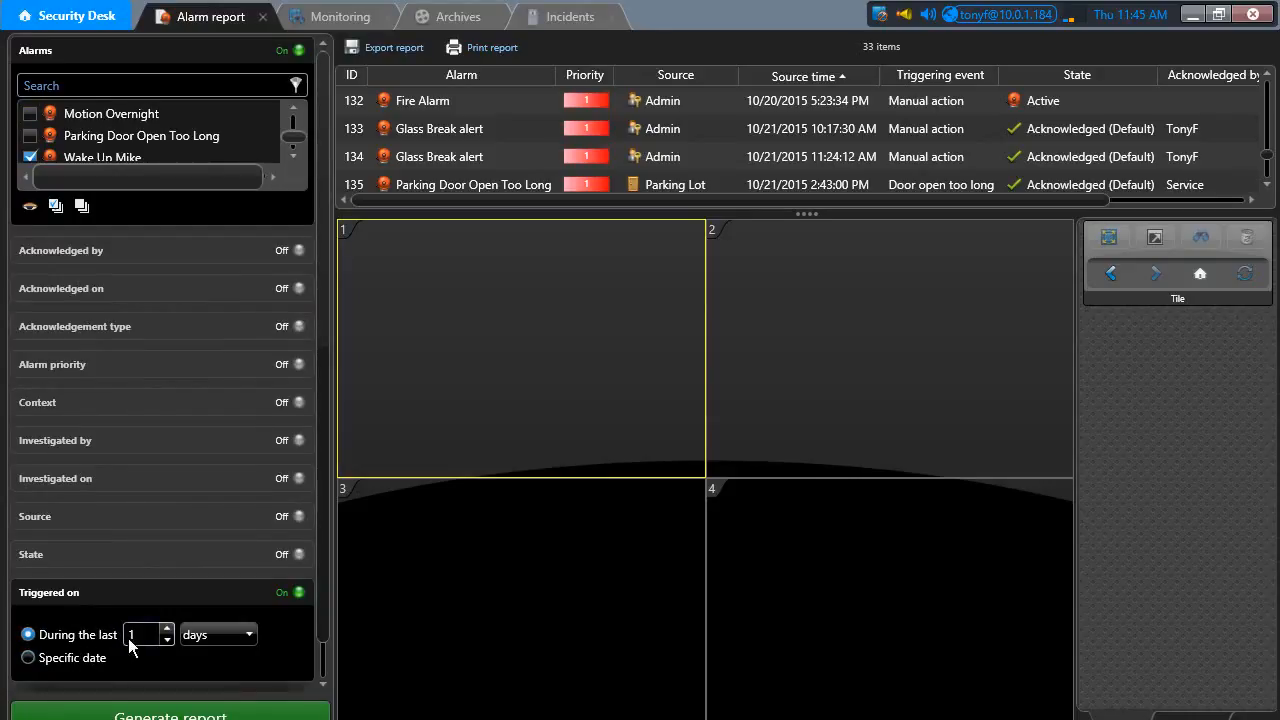
{"action": "left_click", "coordinate": [208, 635]}
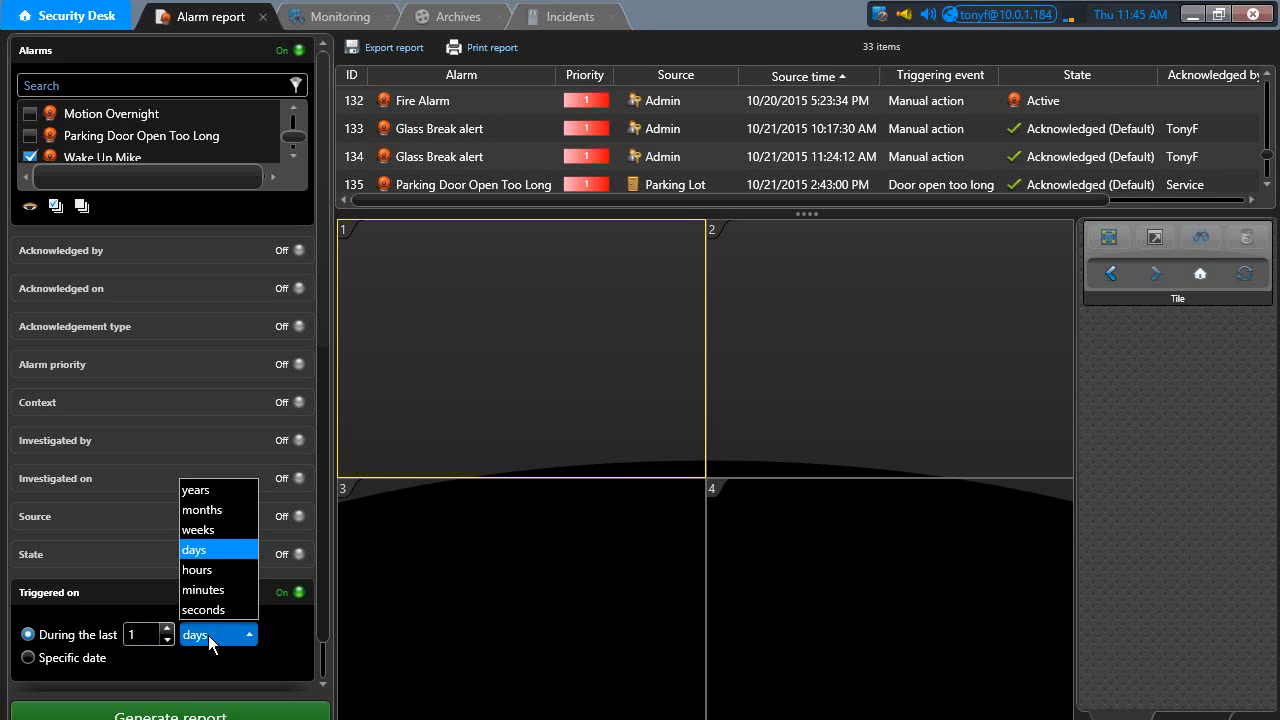
{"action": "left_click", "coordinate": [203, 552]}
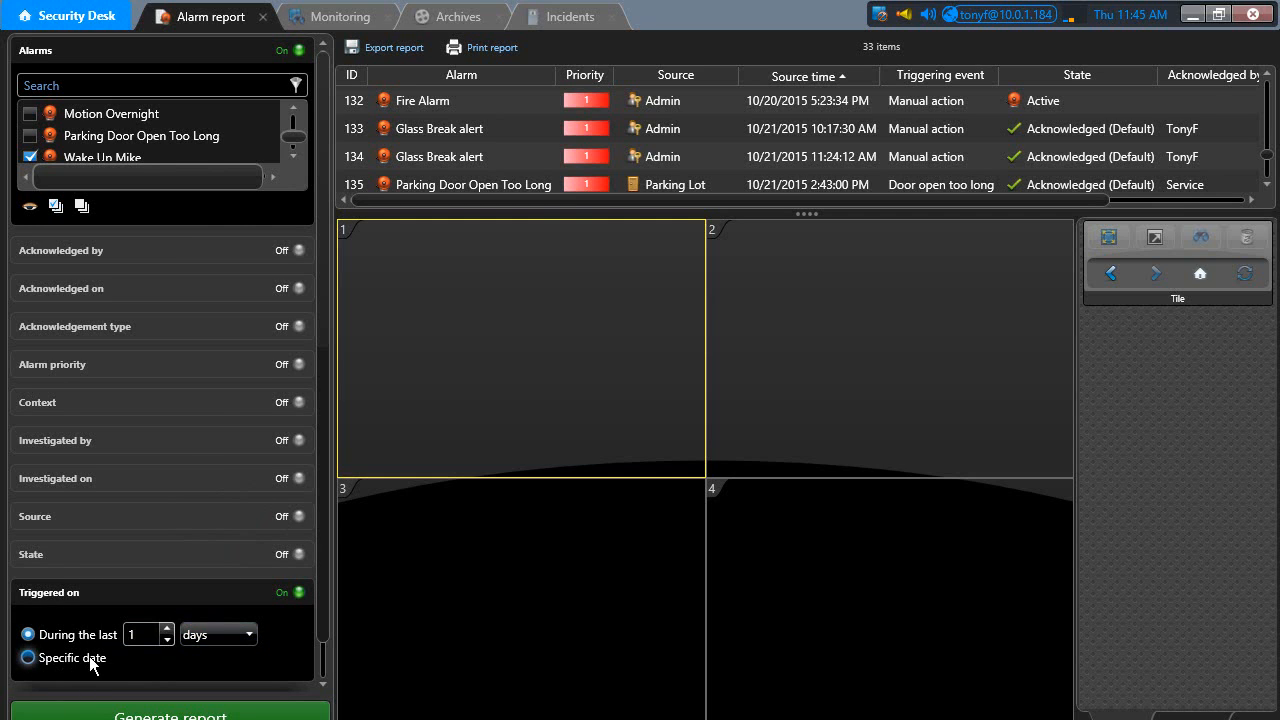
{"action": "left_click", "coordinate": [103, 594]}
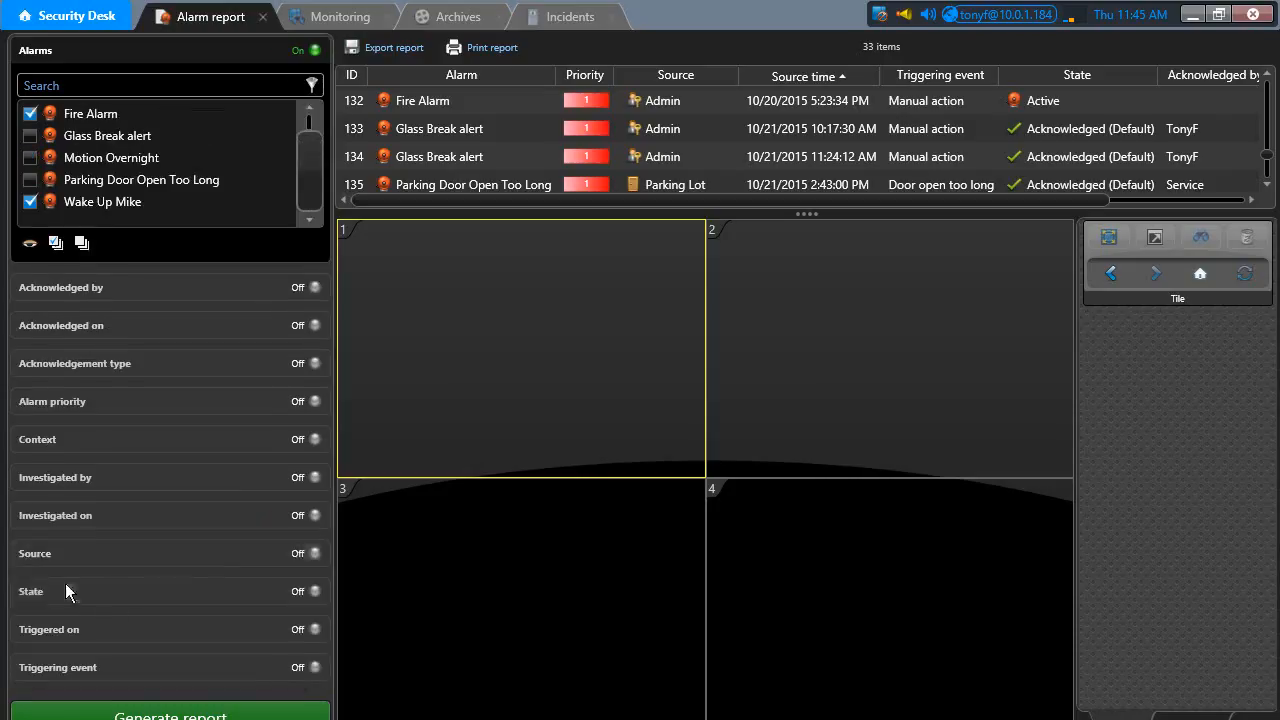
- Examine the choices offered by the State and Source filters, leaving both filters off
{"action": "left_click", "coordinate": [62, 593]}
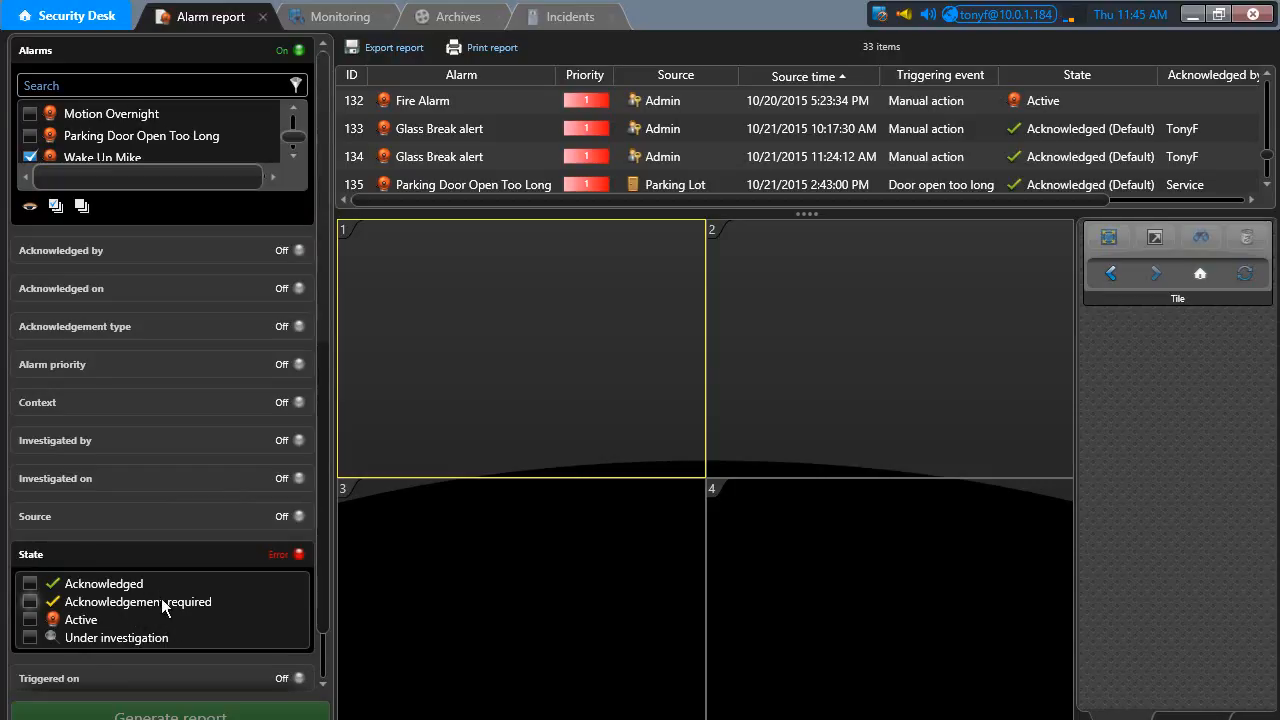
{"action": "scroll", "coordinate": [161, 598], "scroll_direction": "down", "scroll_amount": 1}
{"action": "scroll", "coordinate": [161, 599], "scroll_direction": "up", "scroll_amount": 1}
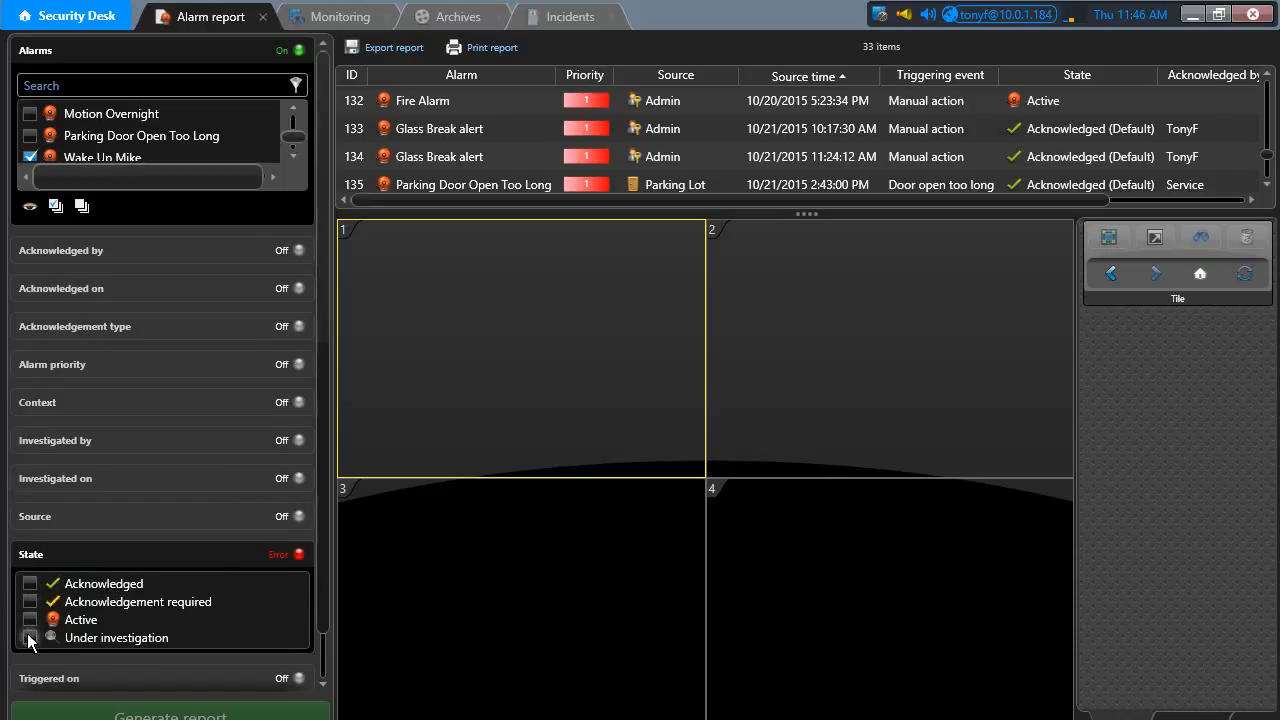
{"action": "left_click", "coordinate": [151, 552]}
{"action": "left_click", "coordinate": [55, 556]}
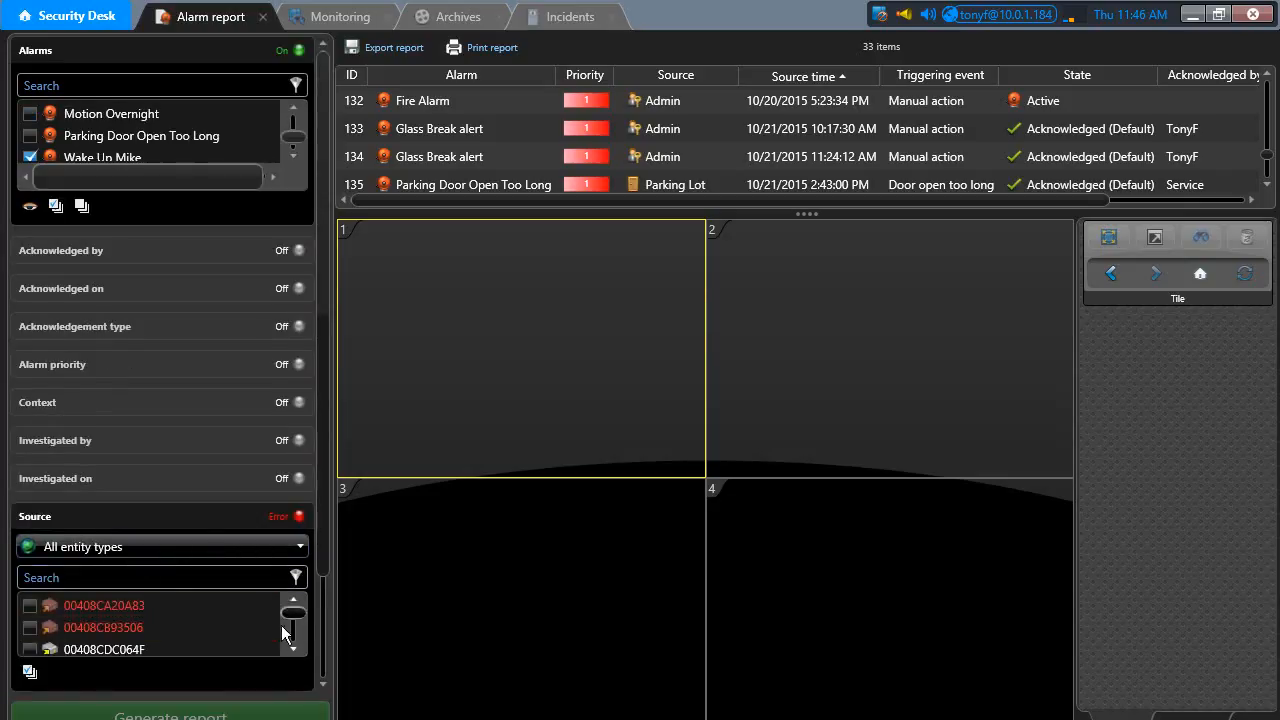
{"action": "left_click", "coordinate": [87, 514]}
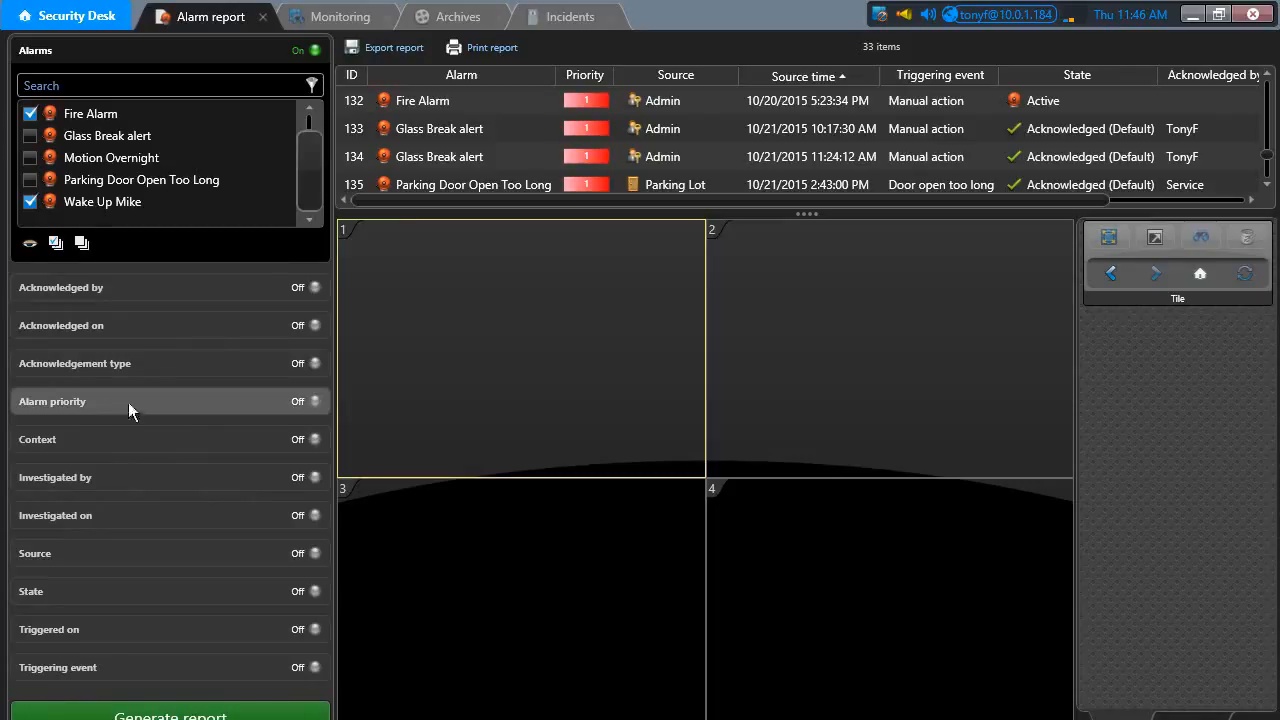
- Filter the acknowledgement type to Acknowledged (Alternate), select all alarms and generate the report
{"action": "left_click", "coordinate": [155, 364]}
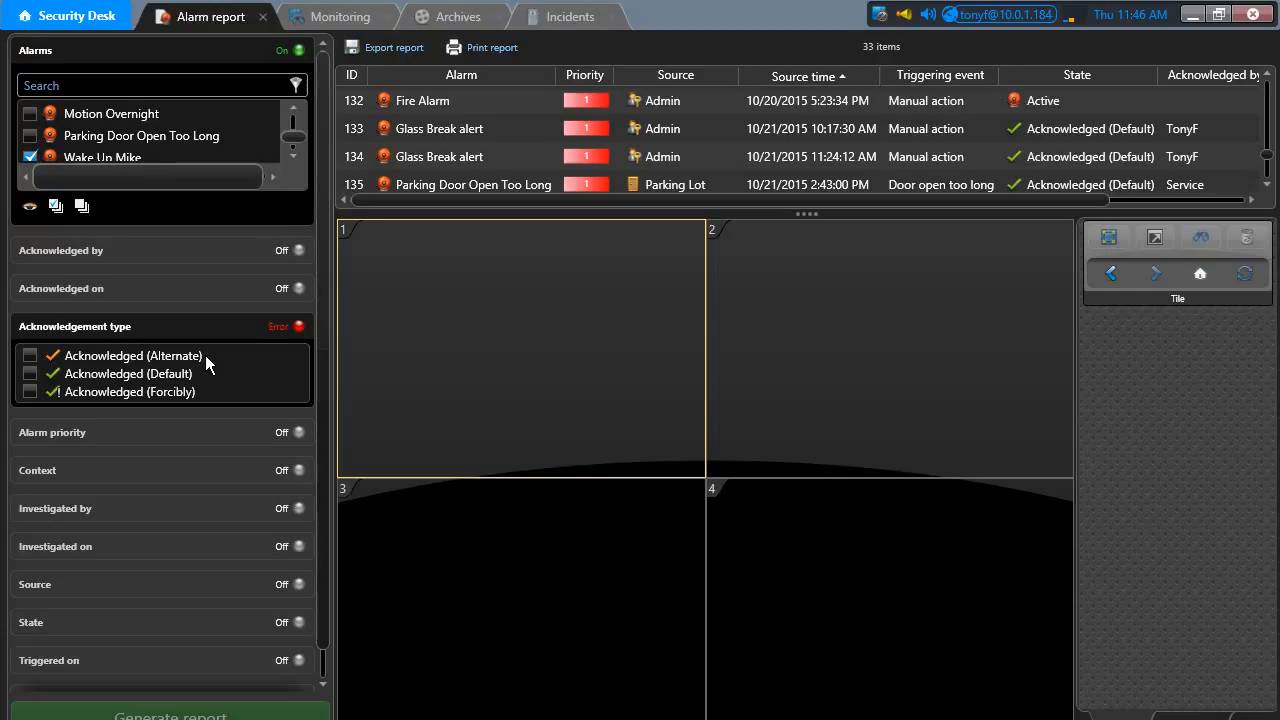
{"action": "left_click", "coordinate": [30, 356]}
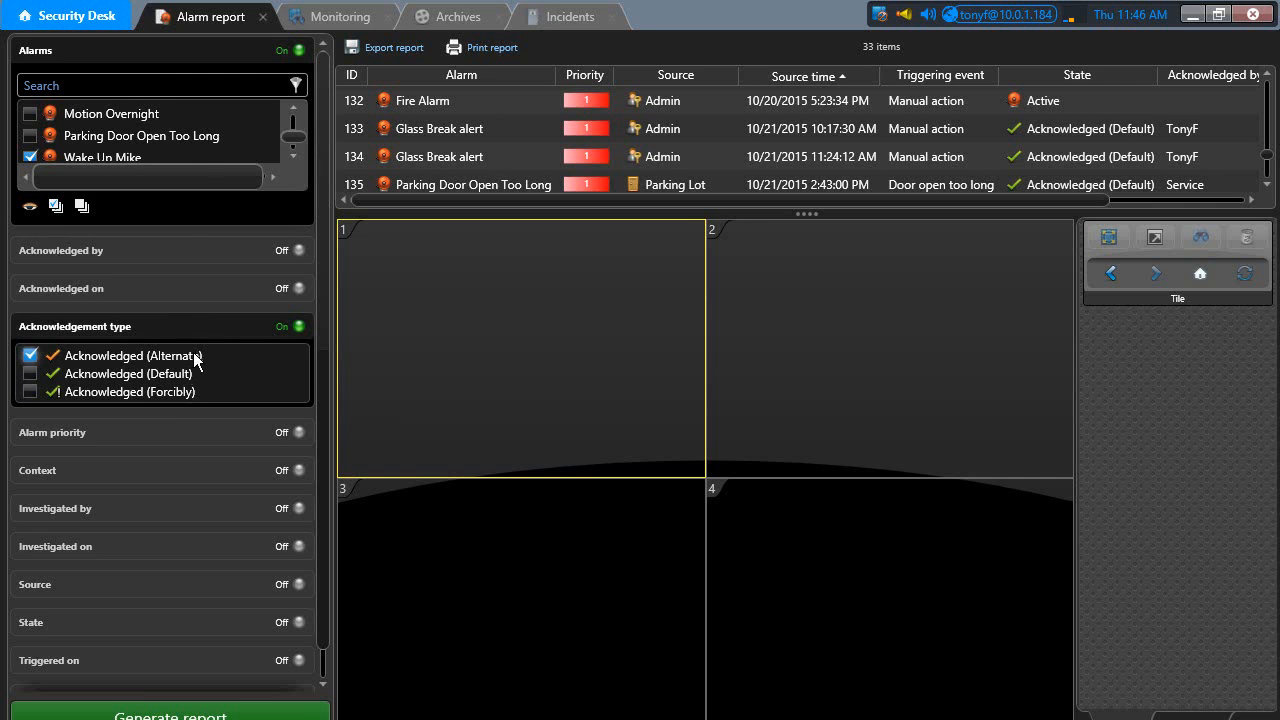
{"action": "left_click", "coordinate": [55, 206]}
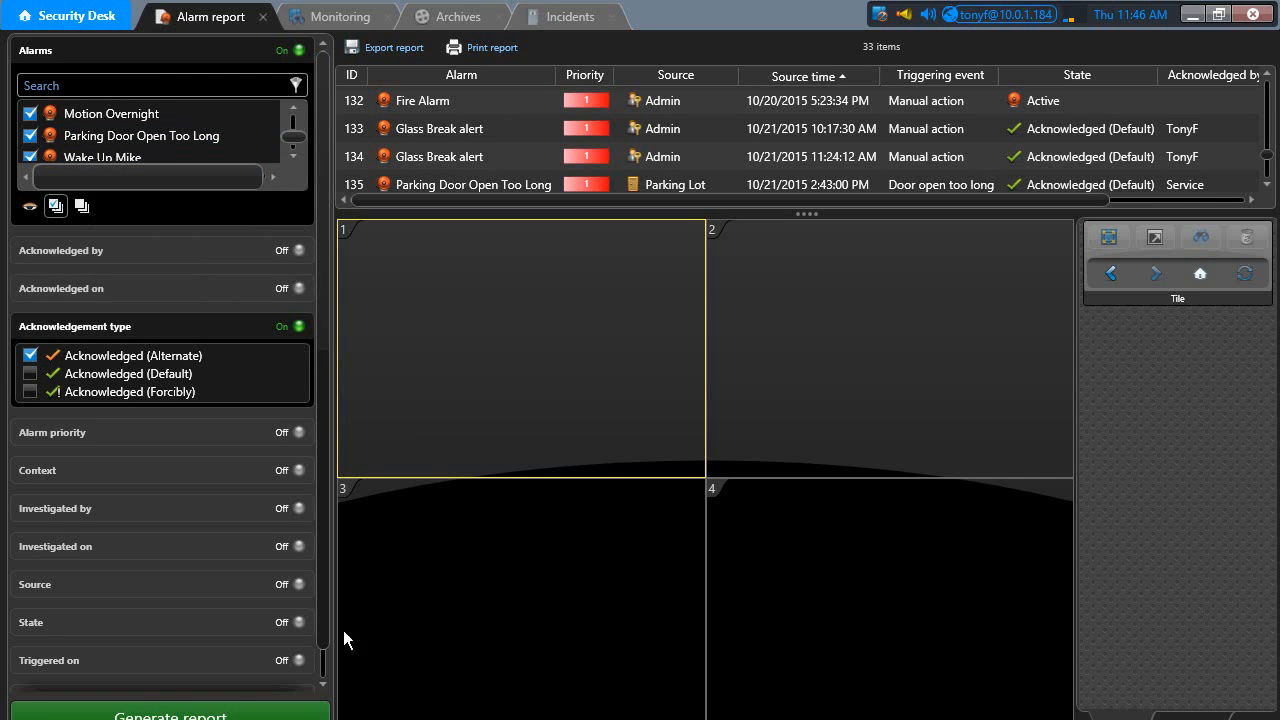
{"action": "left_click", "coordinate": [240, 716]}
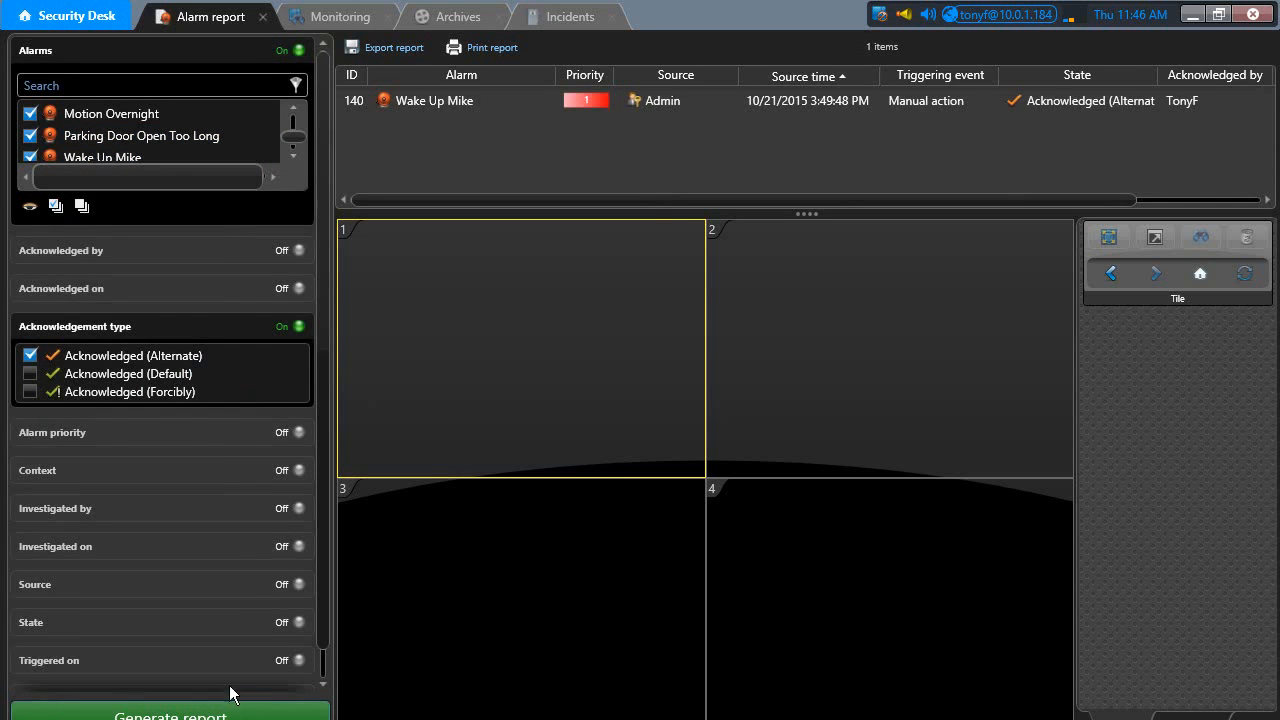
{"action": "left_click", "coordinate": [1137, 107]}
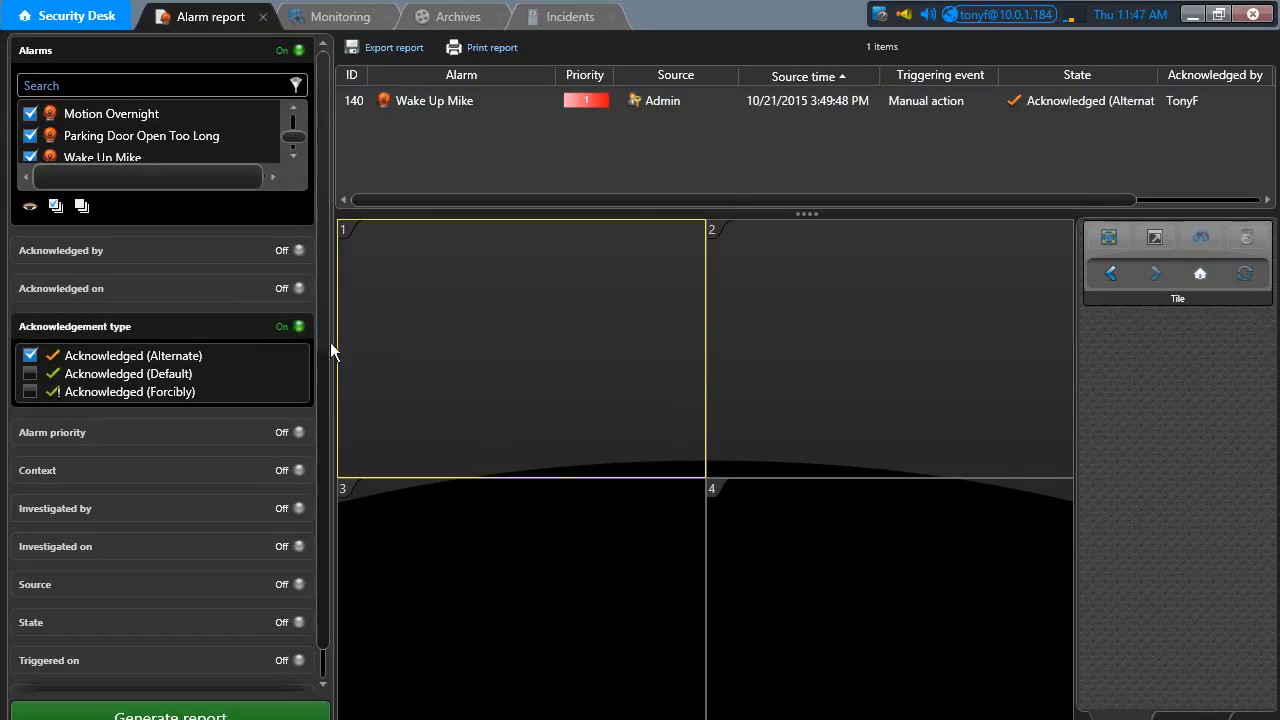
- Turn off the Acknowledgement type filter and regenerate the report for all alarms
{"action": "left_click", "coordinate": [30, 355]}
{"action": "left_click", "coordinate": [110, 330]}
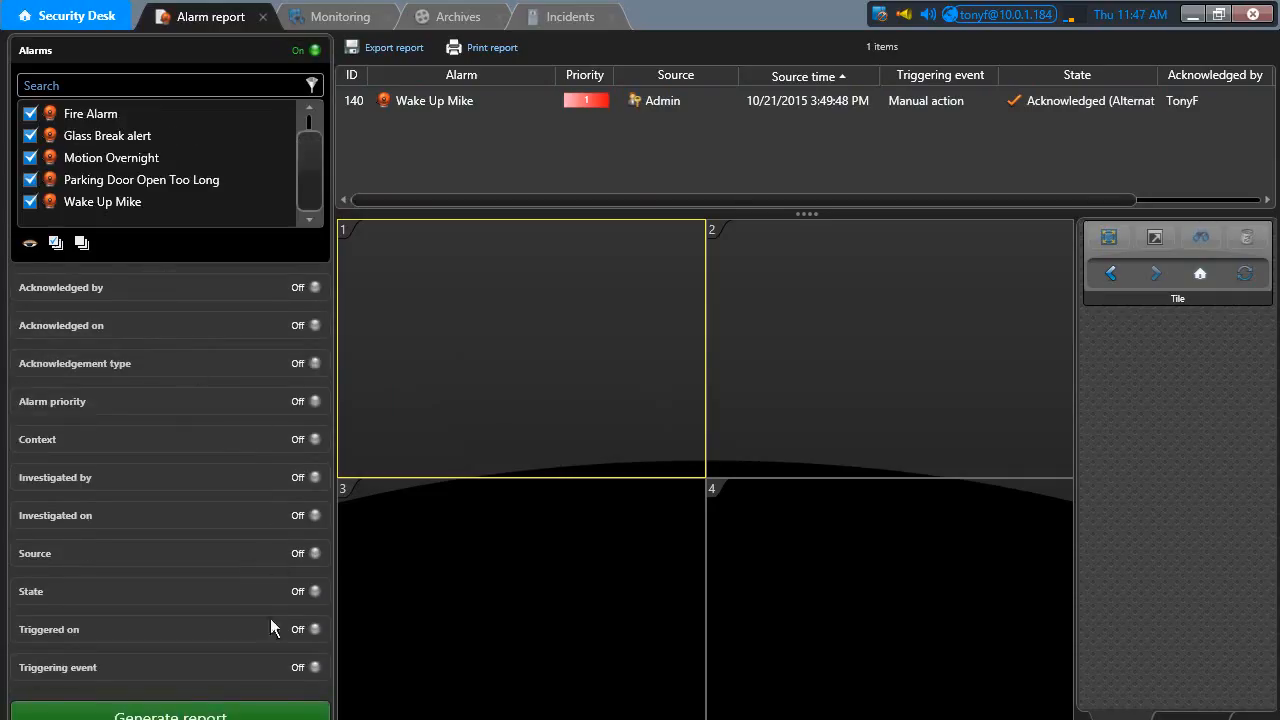
{"action": "left_click", "coordinate": [228, 712]}
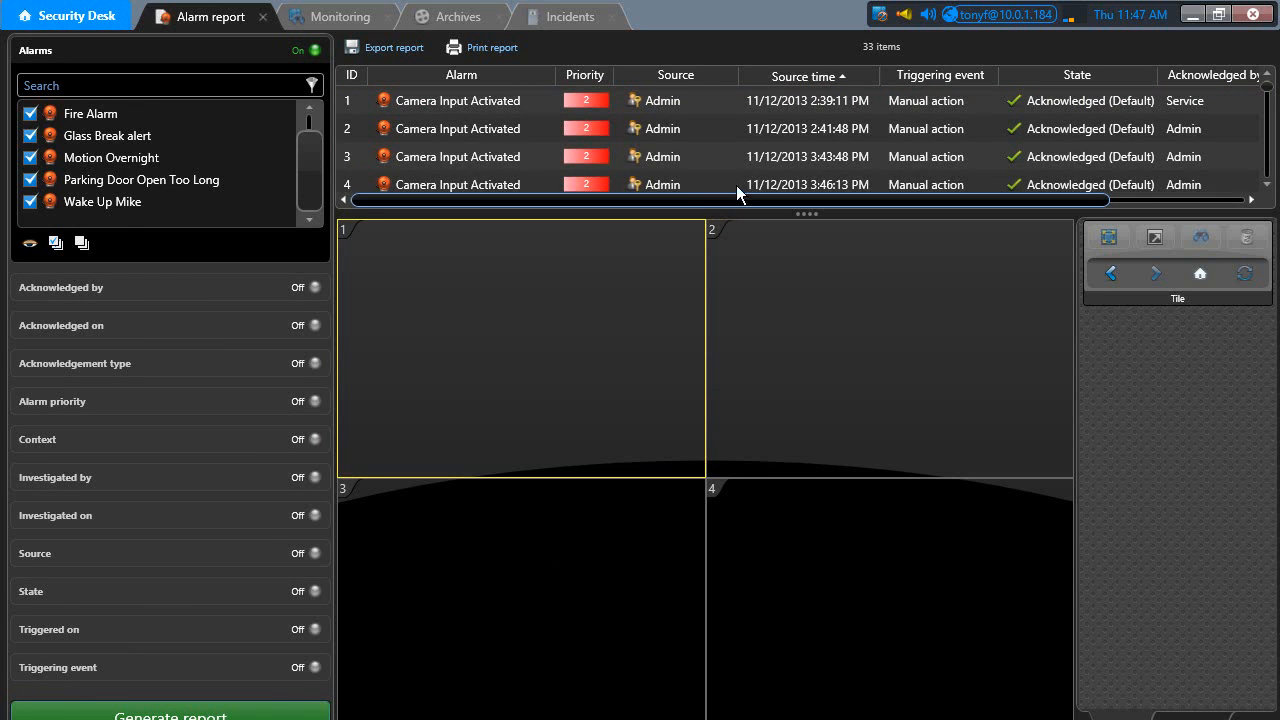
- Examine the most recent alarm records in the report, comparing their source, source time, triggering event, state and who acknowledged them
{"action": "left_click", "coordinate": [736, 185]}
{"action": "left_click_drag", "start_coordinate": [644, 164], "coordinate": [523, 140]}
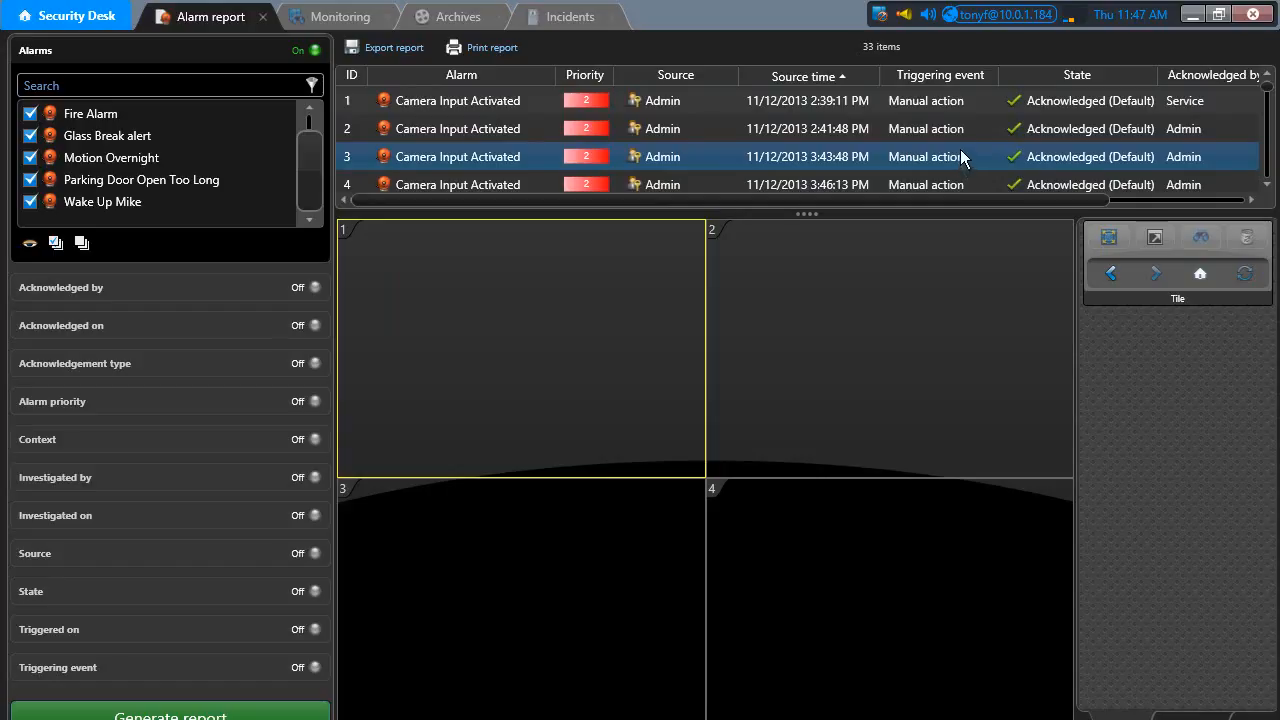
{"action": "left_click_drag", "start_coordinate": [1268, 90], "coordinate": [1273, 190]}
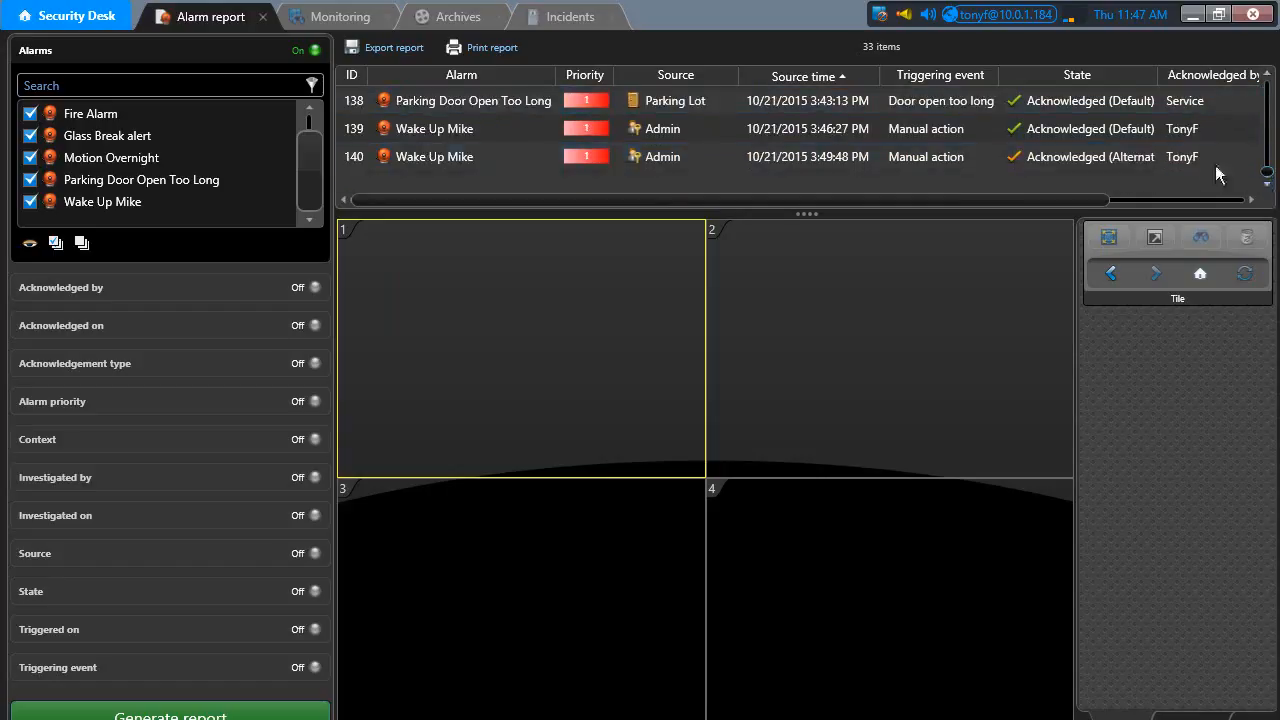
{"action": "left_click", "coordinate": [1268, 77]}
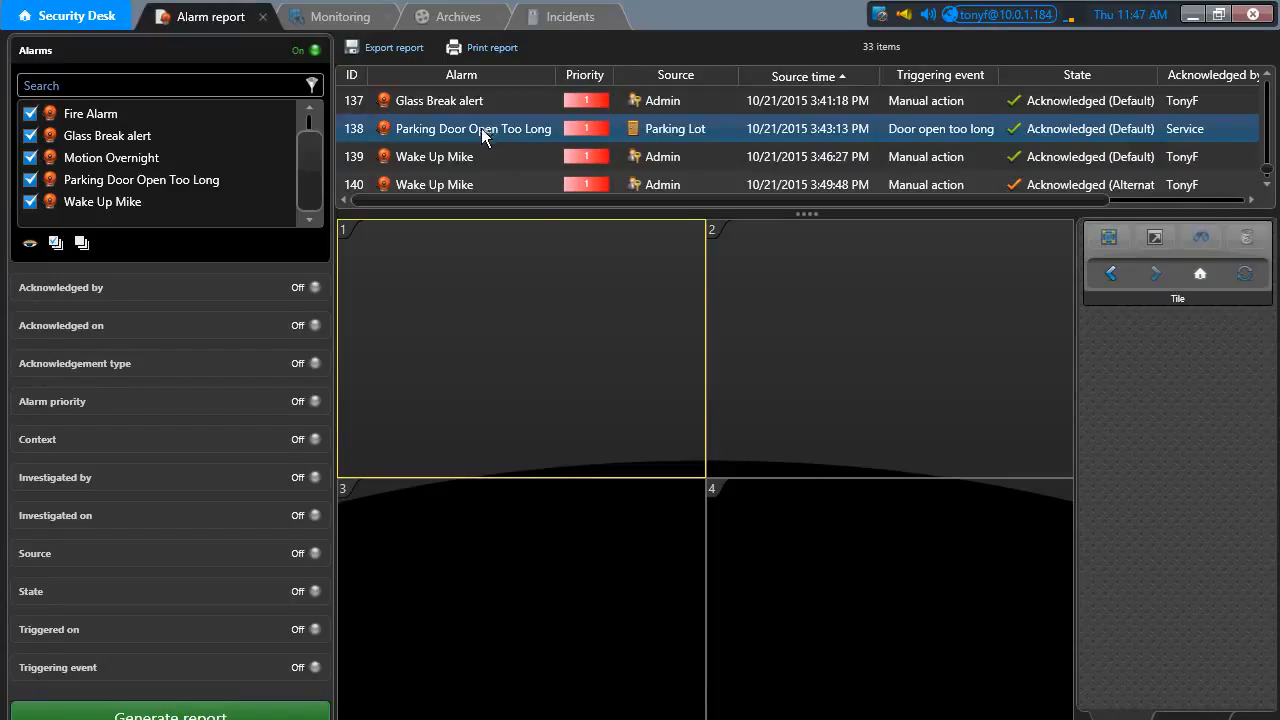
{"action": "left_click", "coordinate": [1225, 111]}
{"action": "left_click", "coordinate": [1222, 163]}
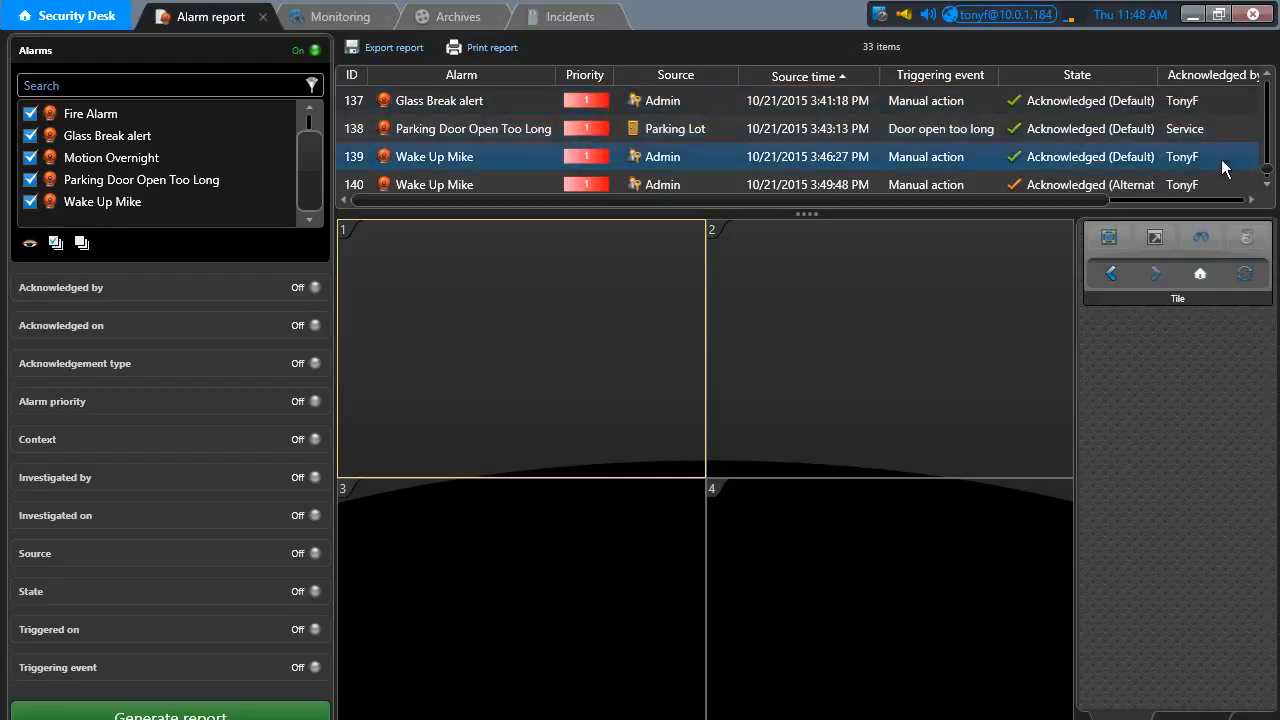
{"action": "left_click", "coordinate": [1226, 110]}
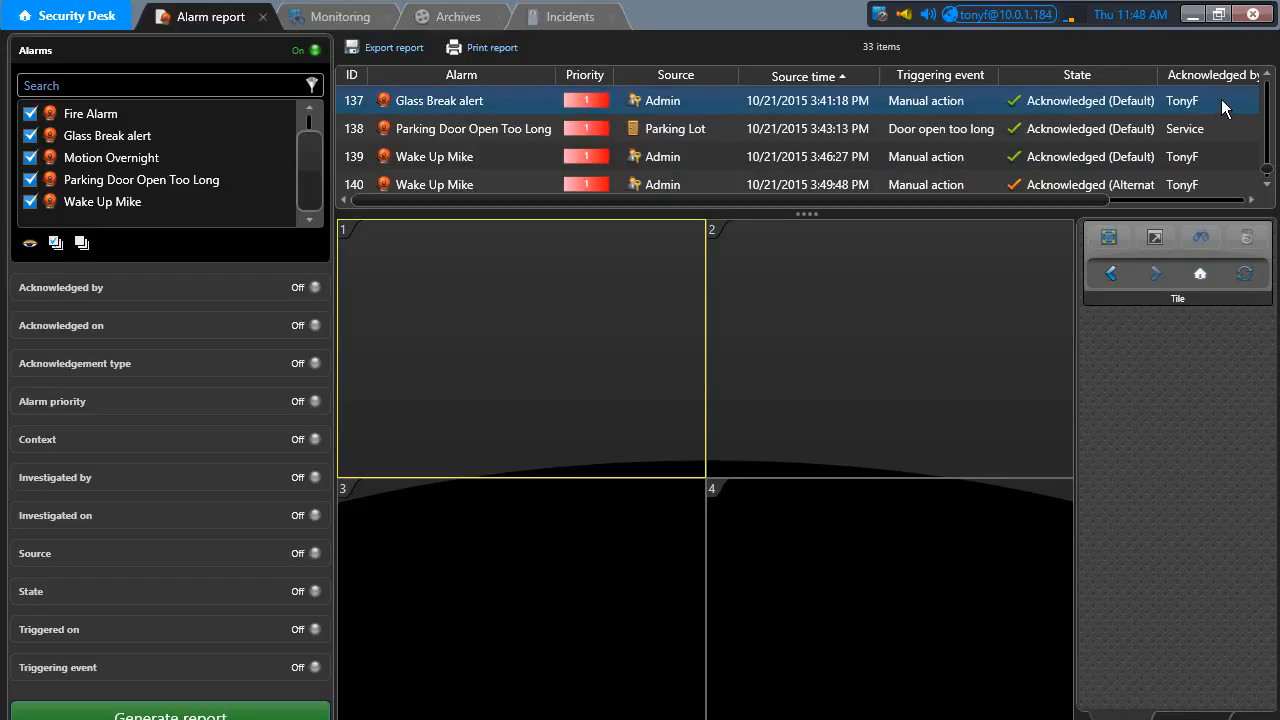
{"action": "left_click", "coordinate": [1268, 78]}
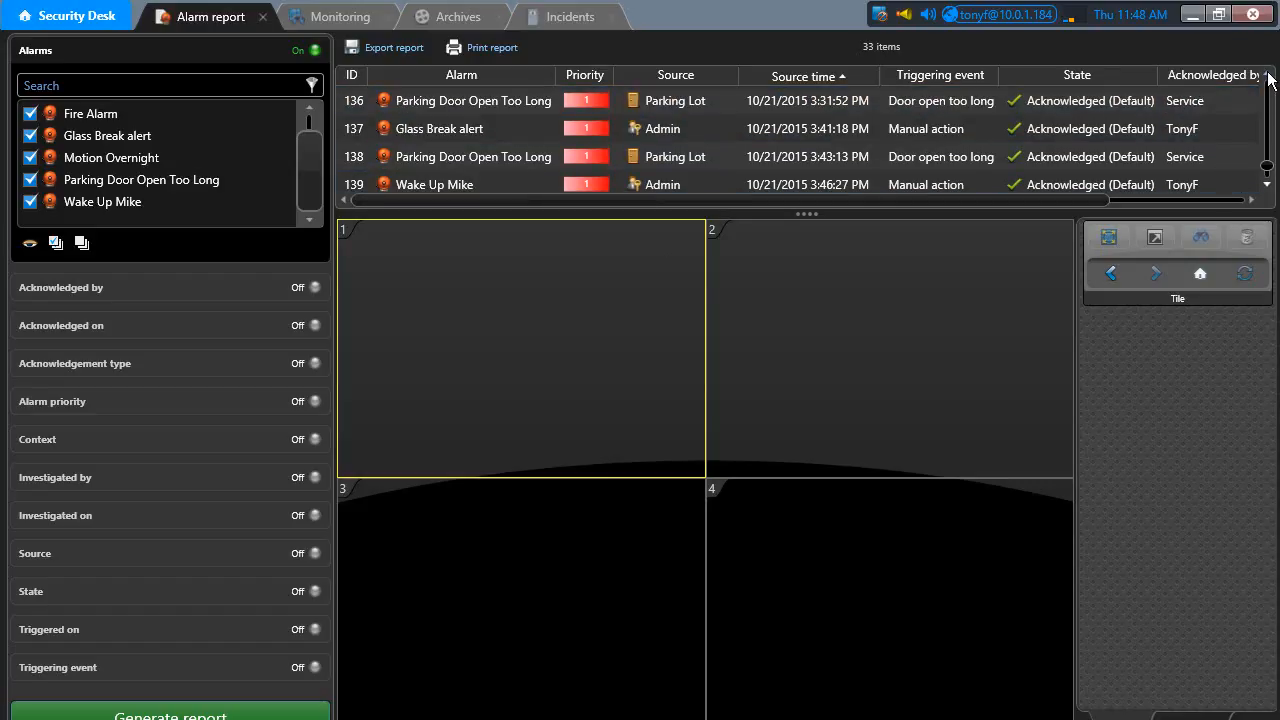
{"action": "left_click", "coordinate": [1226, 108]}
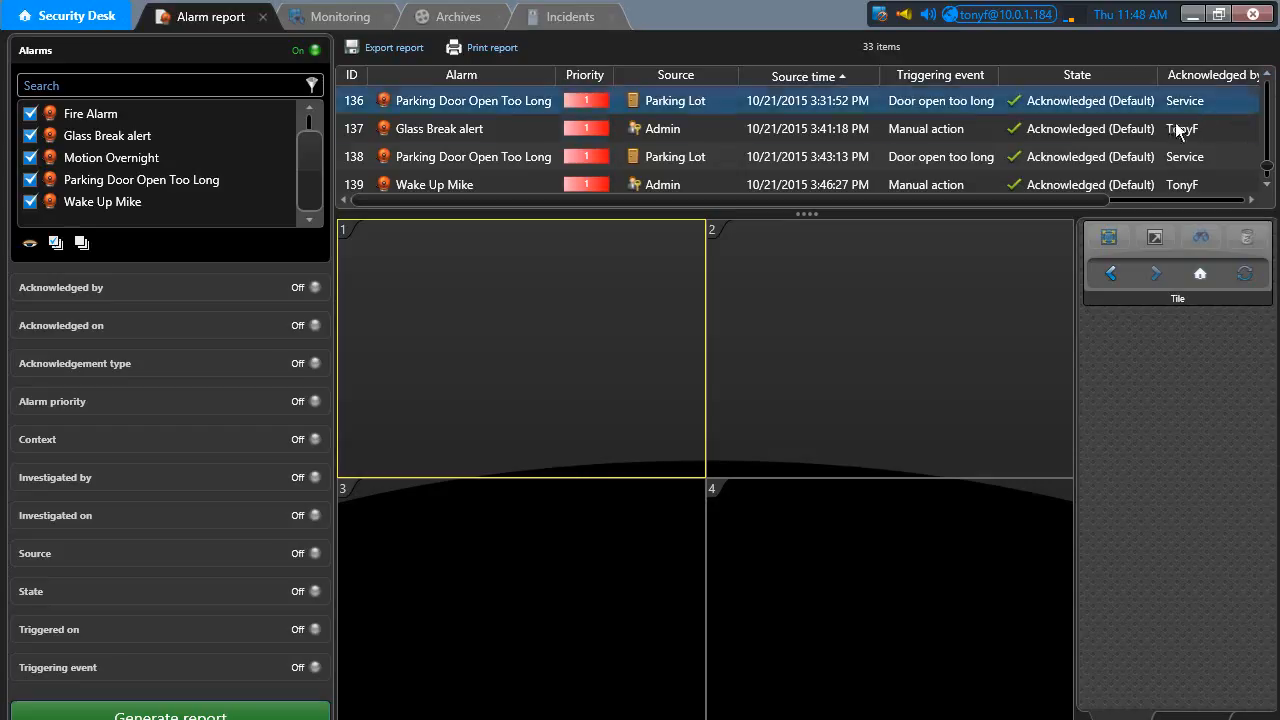
{"action": "left_click", "coordinate": [1178, 130]}
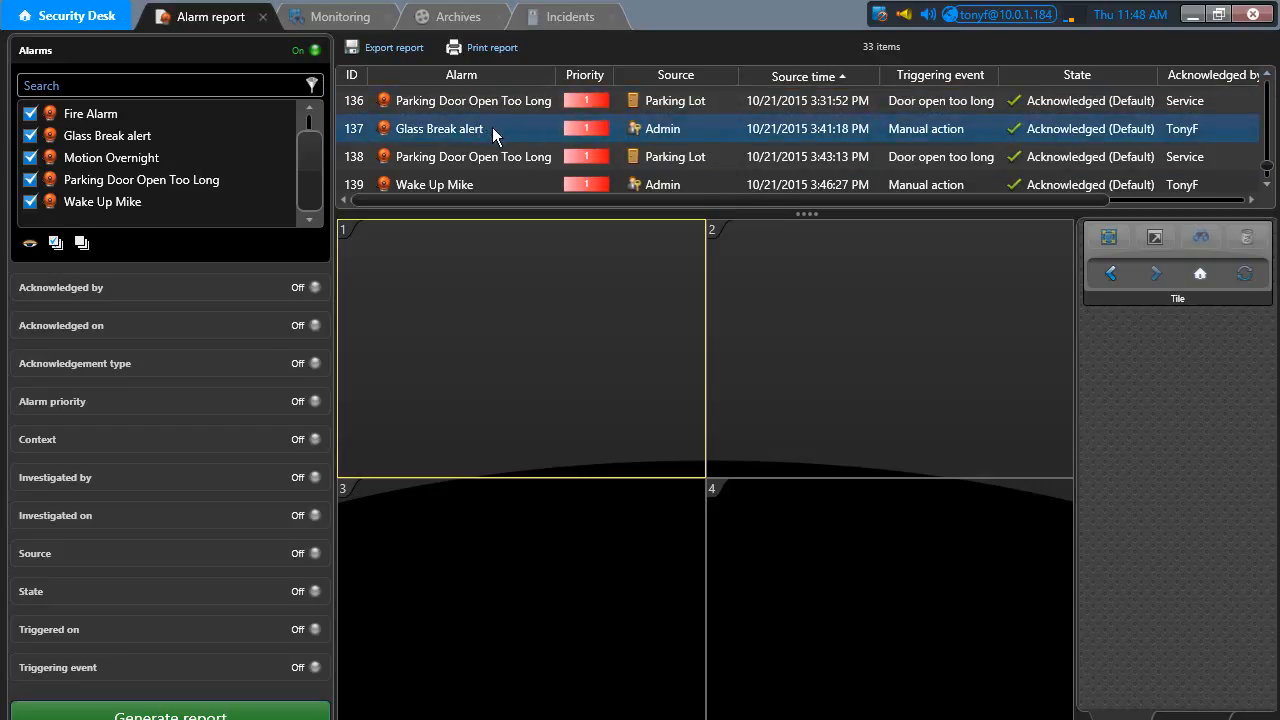
{"action": "left_click", "coordinate": [780, 184]}
{"action": "left_click", "coordinate": [716, 128]}
{"action": "left_click", "coordinate": [1225, 130], "text": "ctrl"}
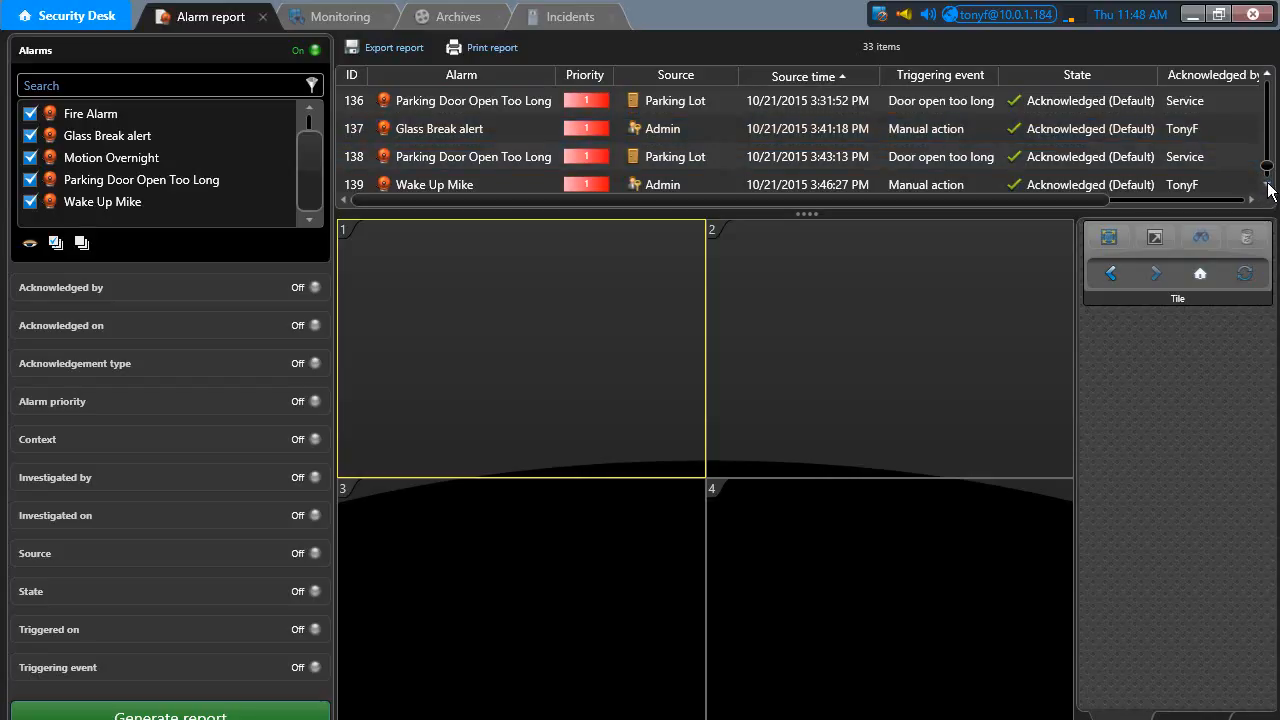
{"action": "left_click", "coordinate": [1200, 182]}
{"action": "left_click", "coordinate": [771, 129]}
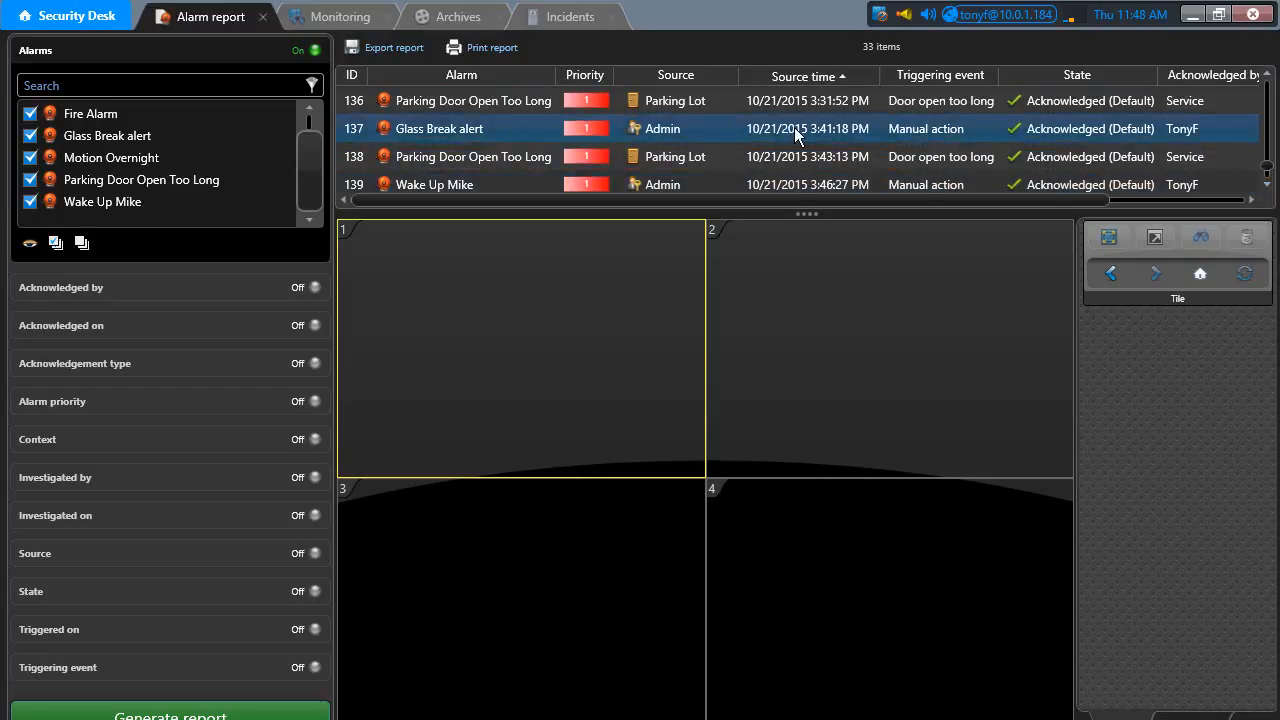
{"action": "left_click", "coordinate": [1226, 160]}
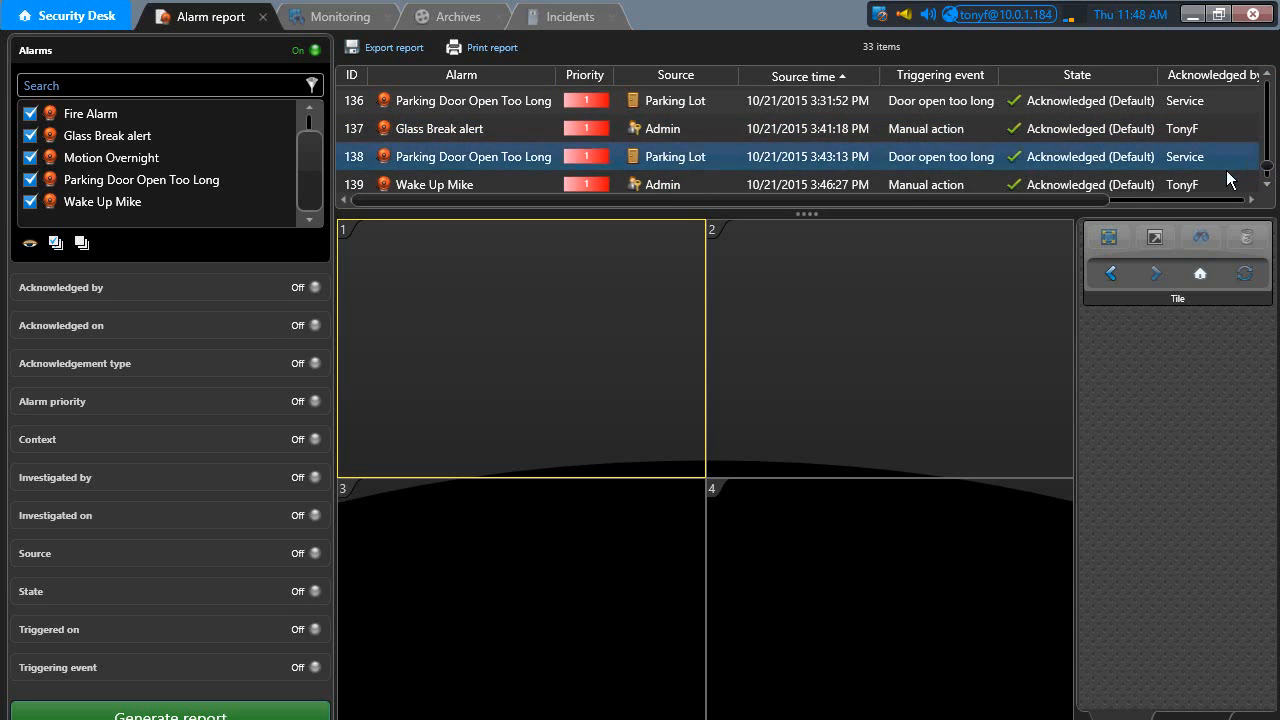
- Examine the latest alarm records' acknowledgement times, states and acknowledging accounts, through to the last record in the report
{"action": "left_click", "coordinate": [1095, 186]}
{"action": "left_click_drag", "start_coordinate": [1033, 195], "coordinate": [1177, 197]}
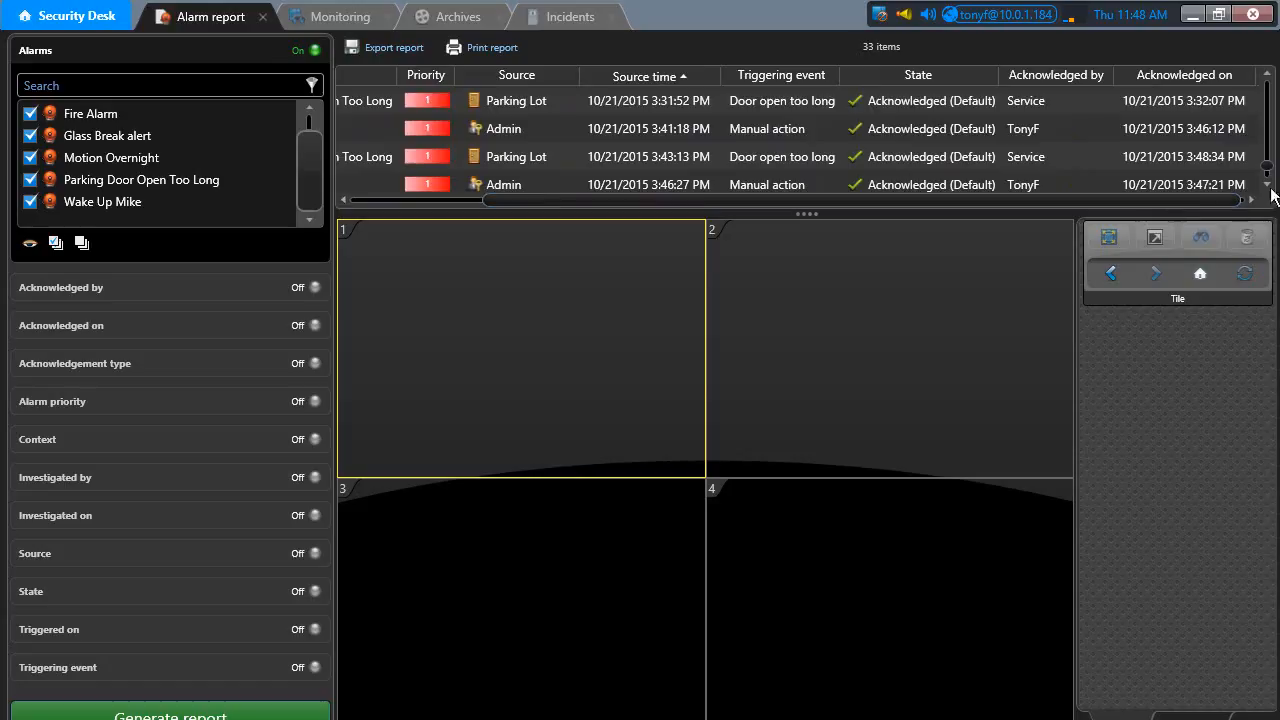
{"action": "left_click", "coordinate": [1218, 102]}
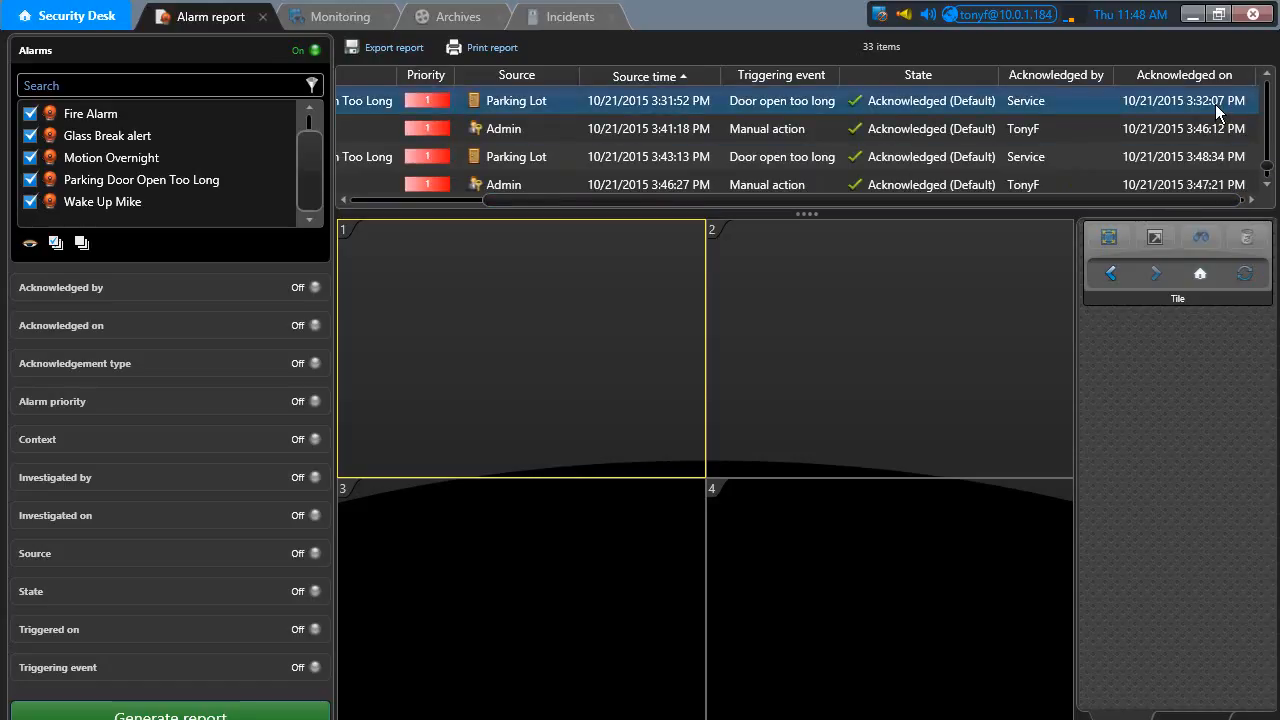
{"action": "left_click", "coordinate": [1078, 185]}
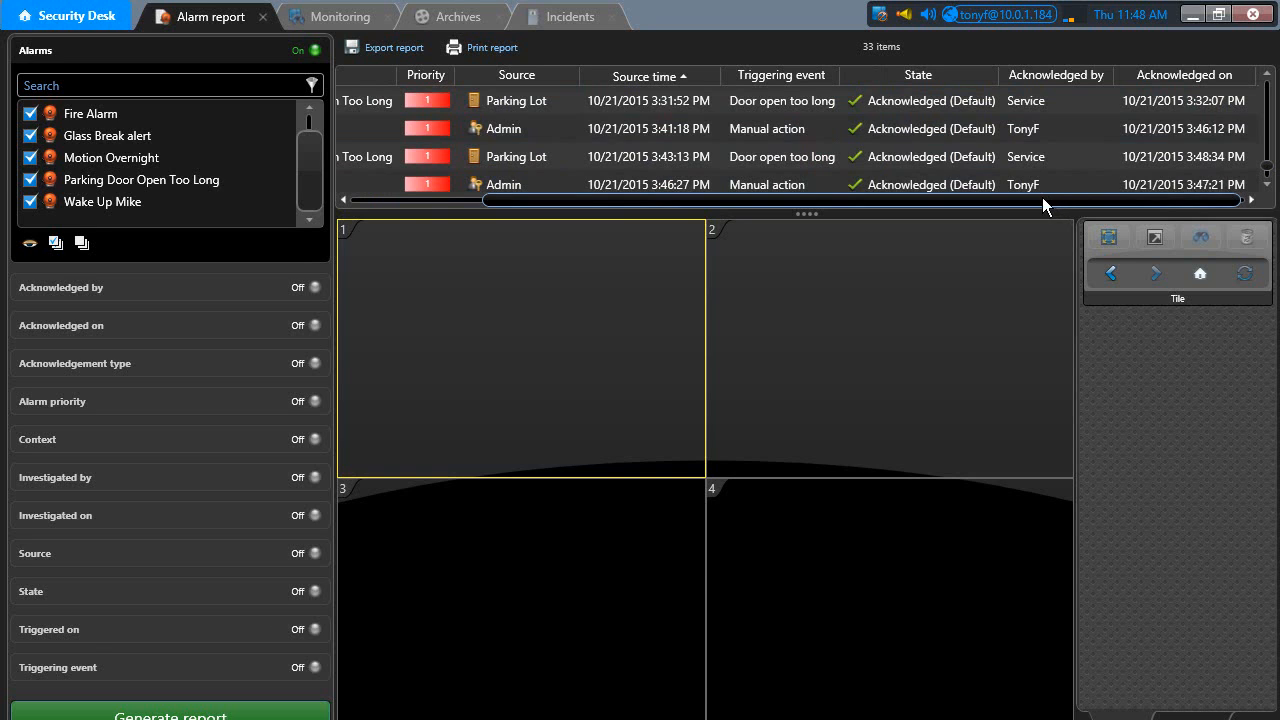
{"action": "left_click_drag", "start_coordinate": [1042, 200], "coordinate": [848, 200]}
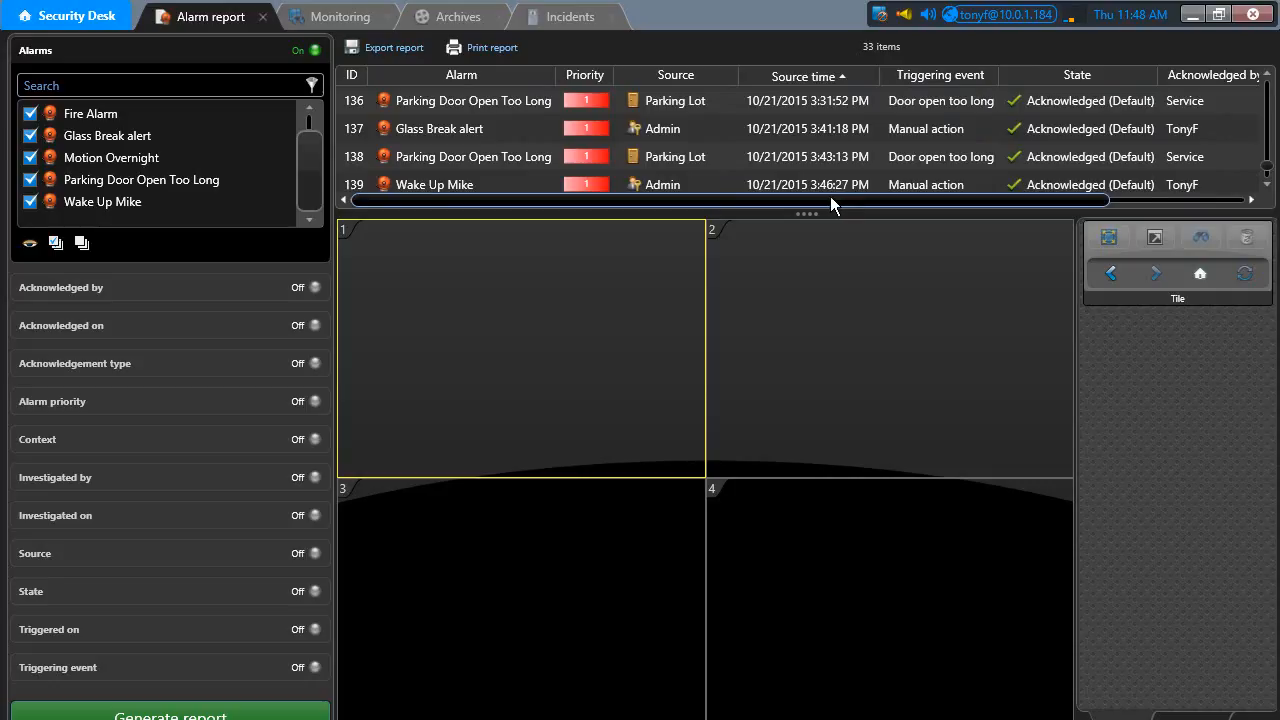
{"action": "left_click", "coordinate": [600, 158]}
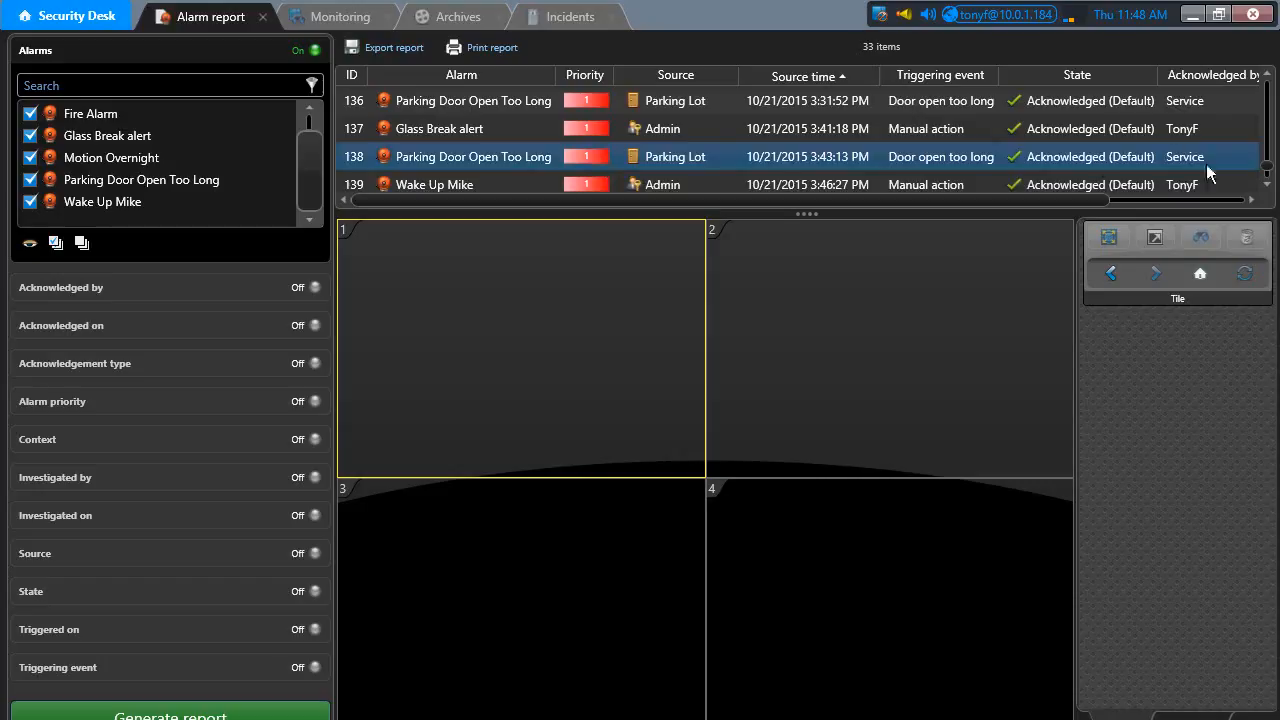
{"action": "left_click", "coordinate": [1268, 186]}
{"action": "left_click", "coordinate": [1268, 186]}
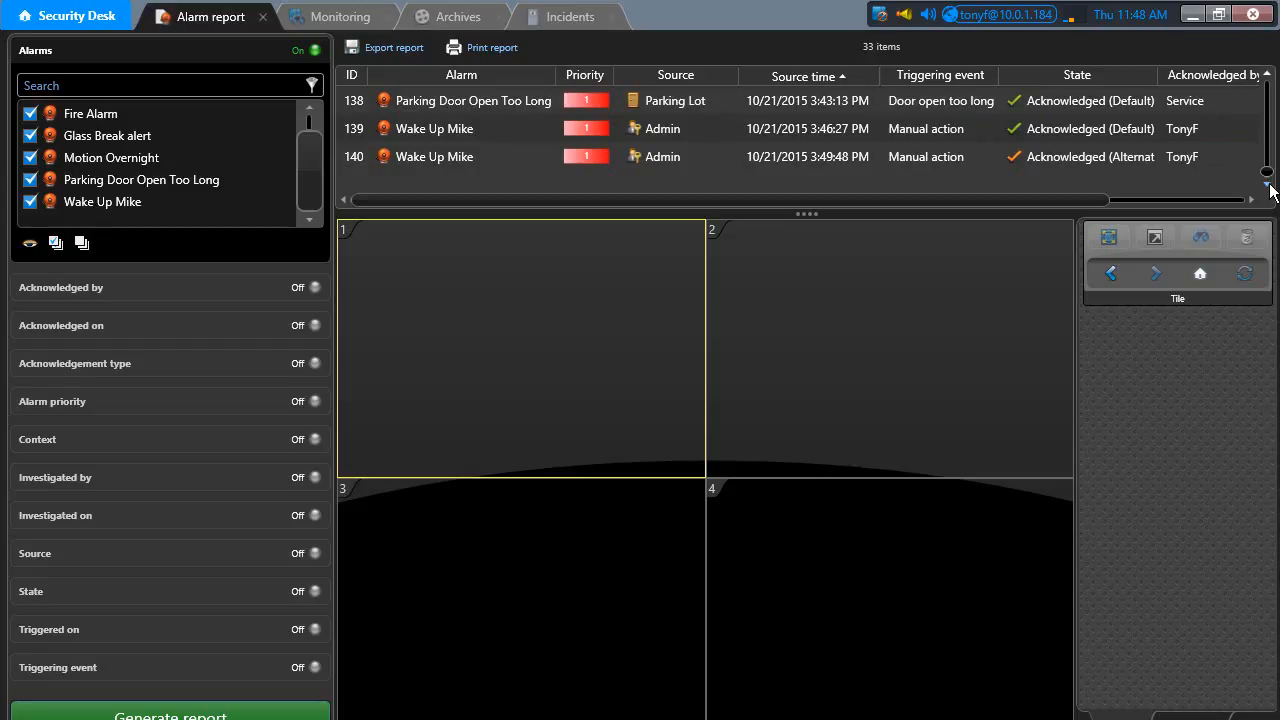
{"action": "left_click", "coordinate": [1268, 75]}
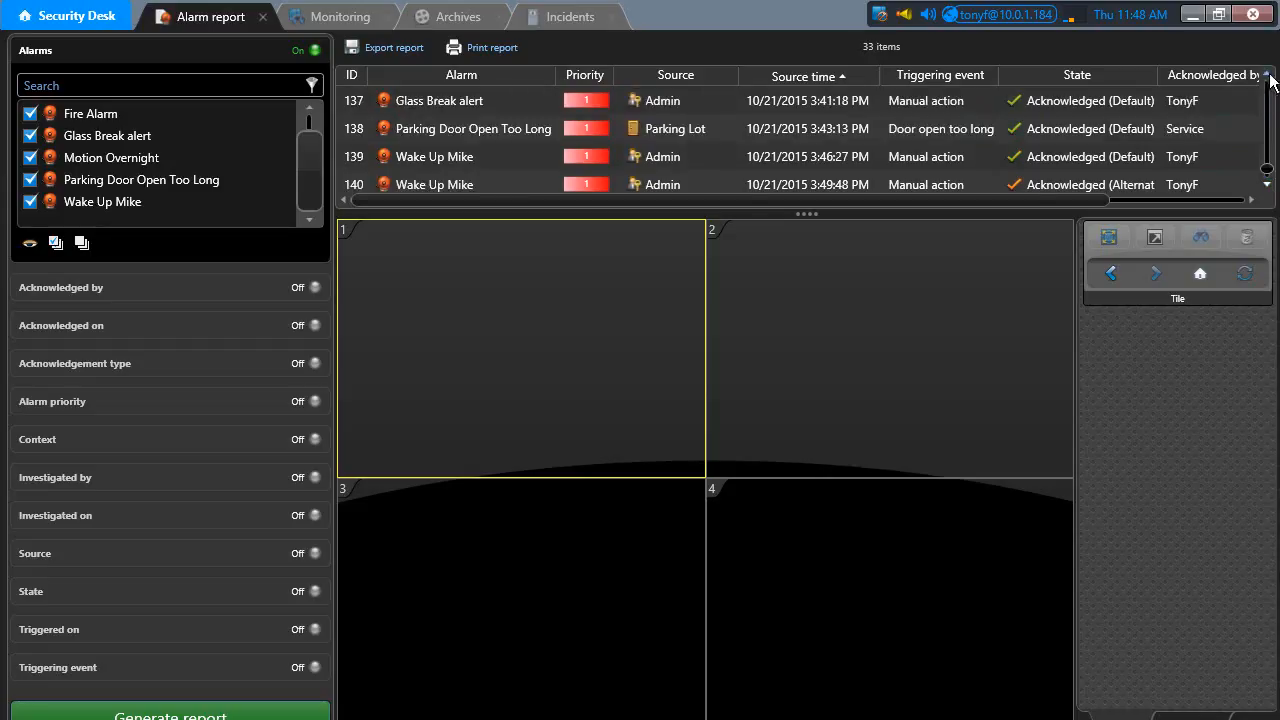
{"action": "left_click", "coordinate": [687, 188]}
- Display Parking Door Open Too Long alarm 138 in tile 1 and pause its recorded video
{"action": "left_click", "coordinate": [505, 138]}
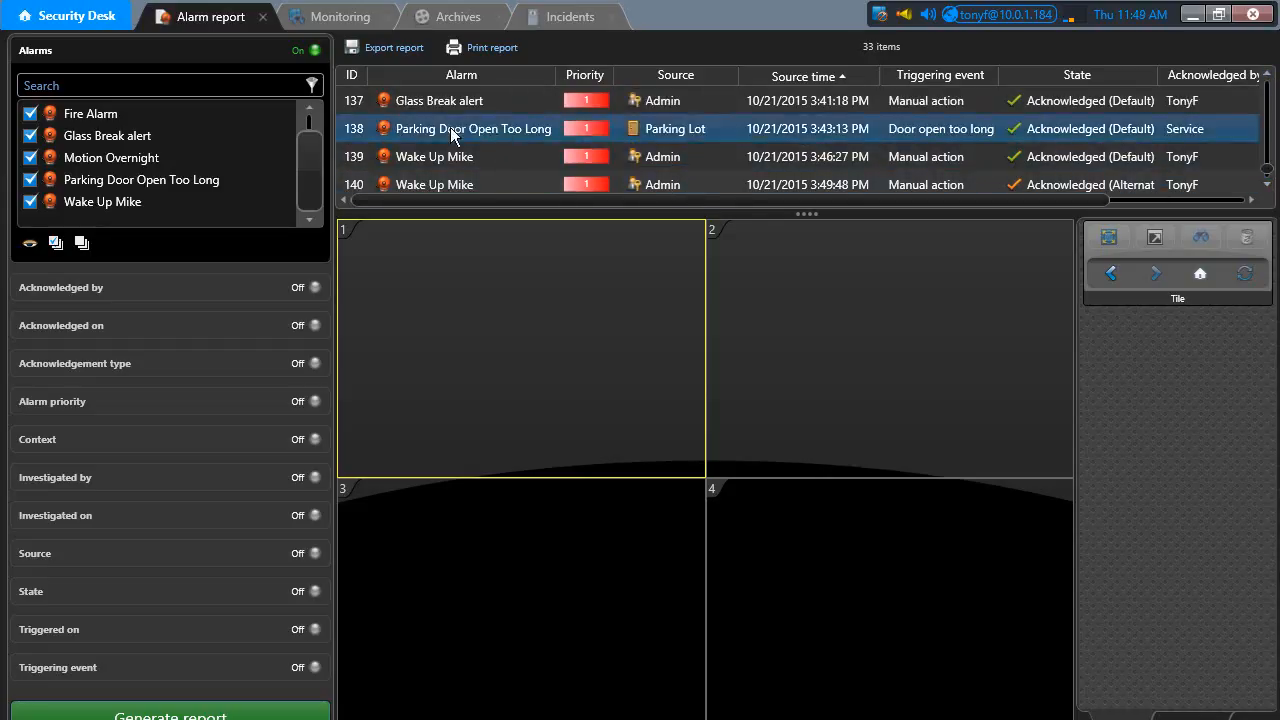
{"action": "double_click", "coordinate": [452, 135]}
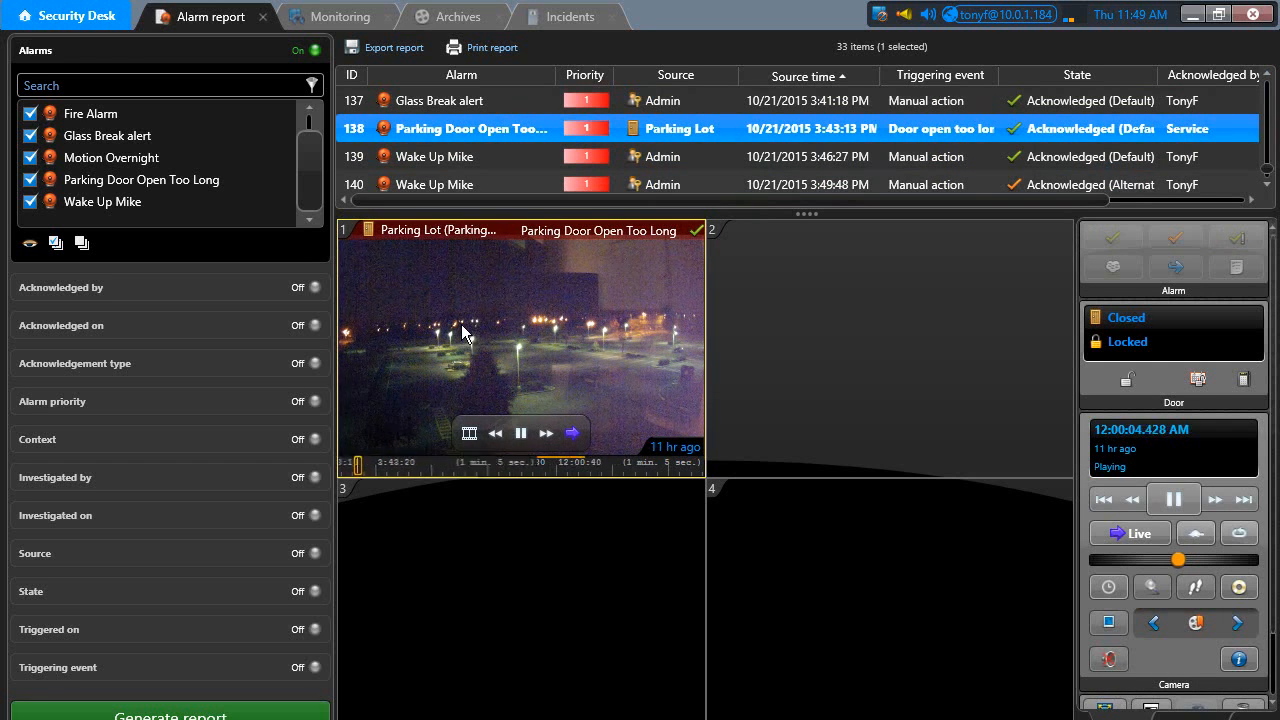
{"action": "left_click", "coordinate": [520, 432]}
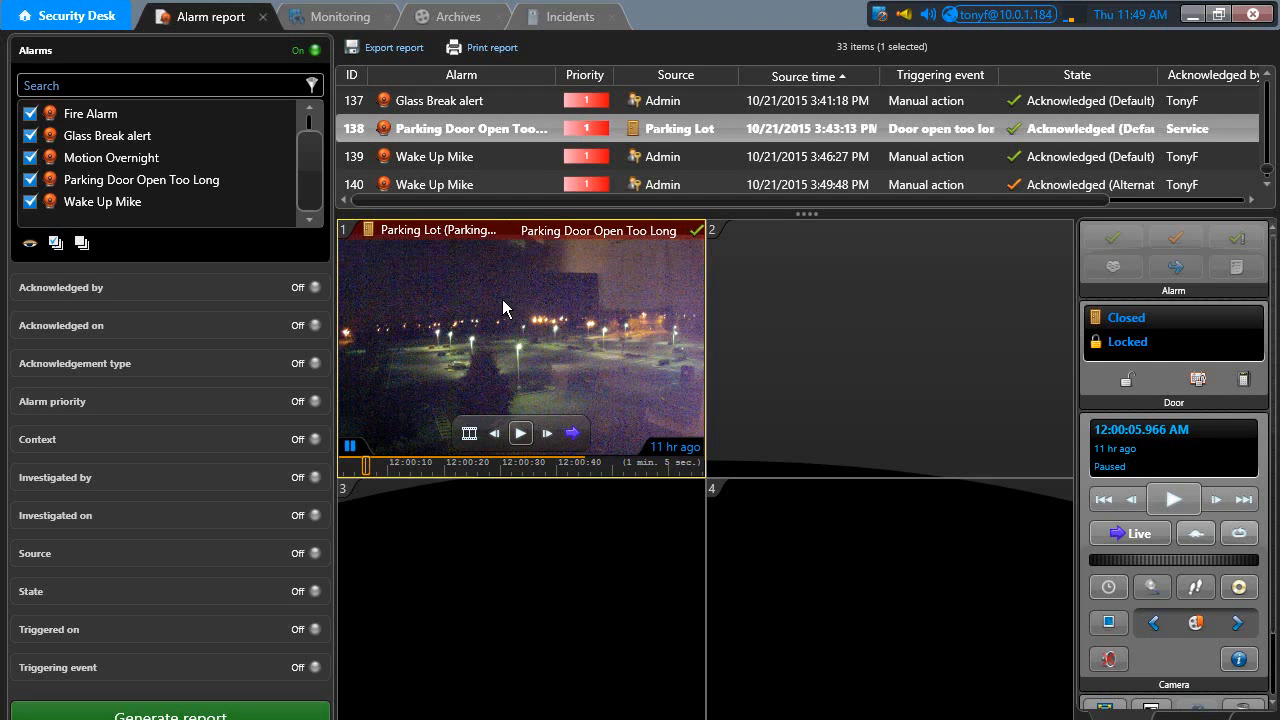
- Display alarm record 139 in tile 2 and switch the tile from Ext - Parking PTZ to its Procedure
{"action": "left_click", "coordinate": [457, 154]}
{"action": "double_click", "coordinate": [457, 154]}
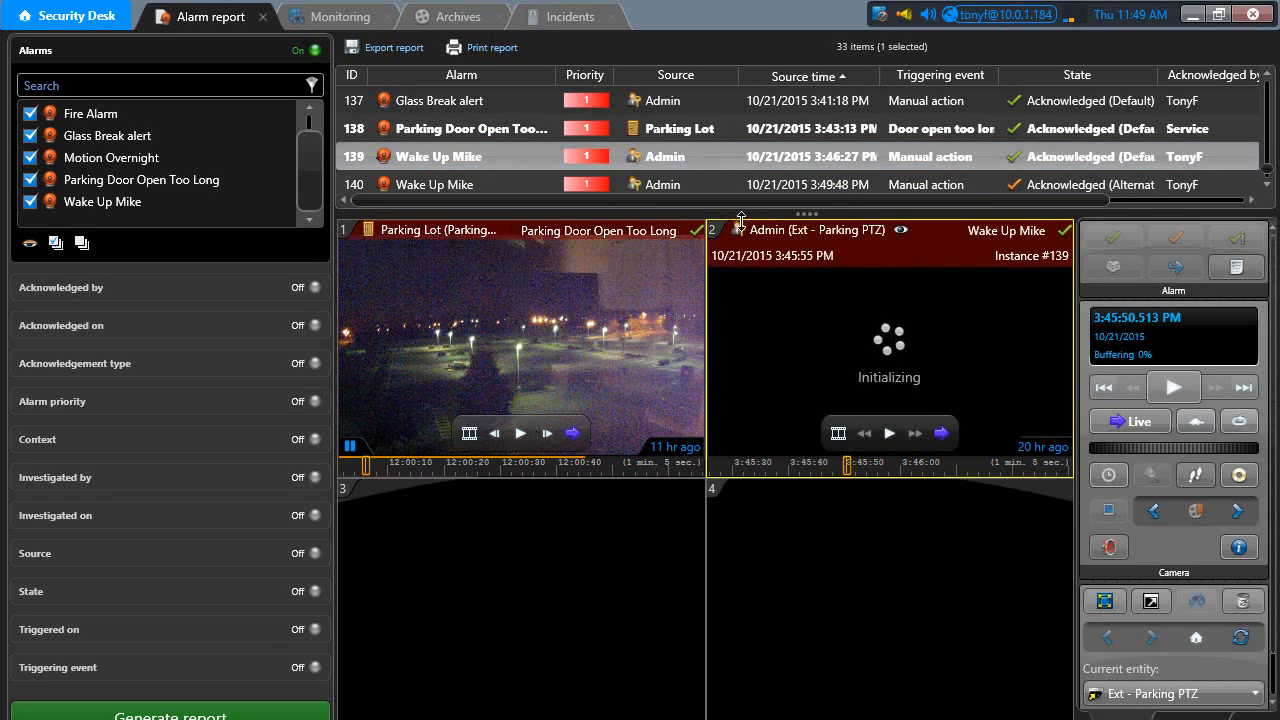
{"action": "left_click", "coordinate": [900, 232]}
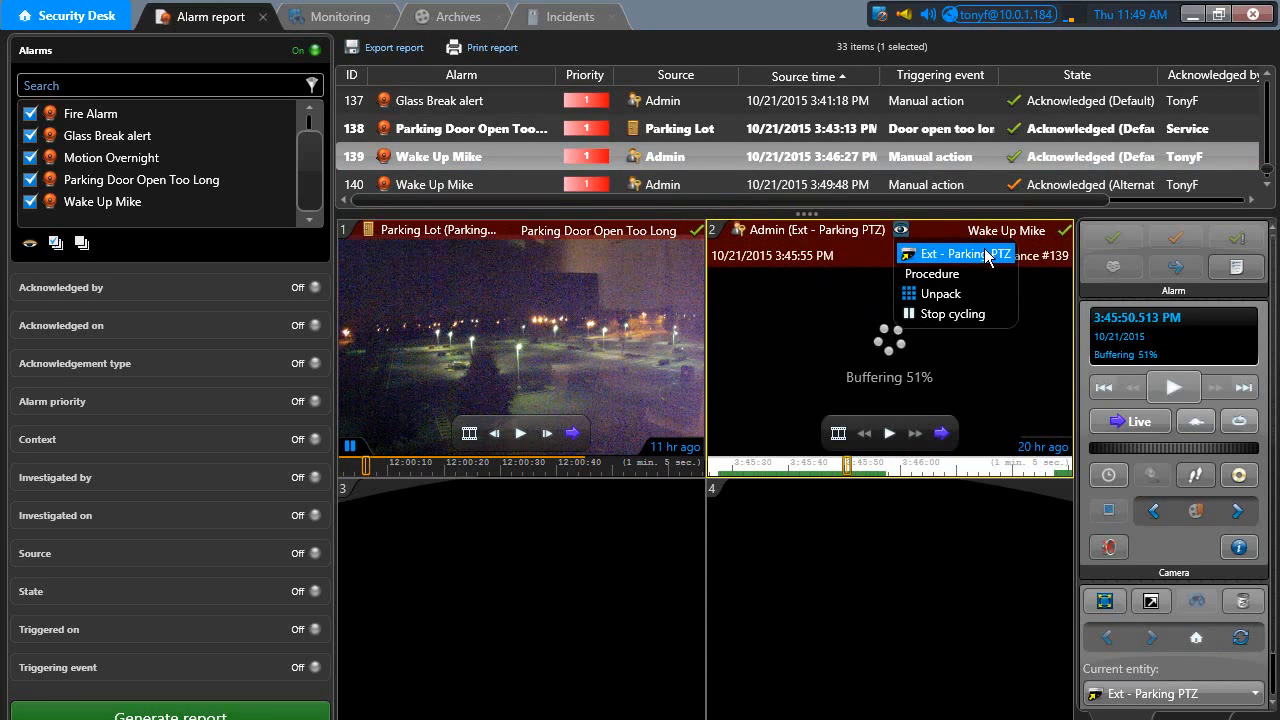
{"action": "left_click", "coordinate": [958, 276]}
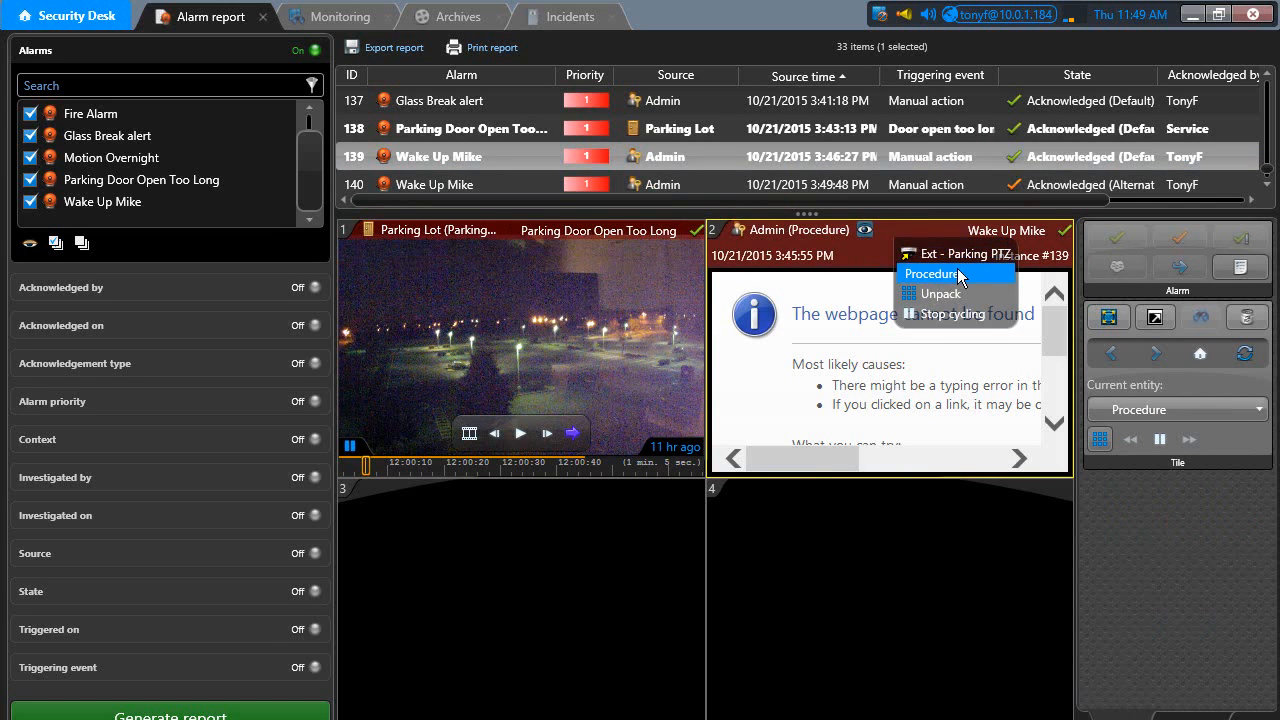
- Stop cycling between the attached entities of alarm 139 in tile 2
{"action": "left_click", "coordinate": [865, 231]}
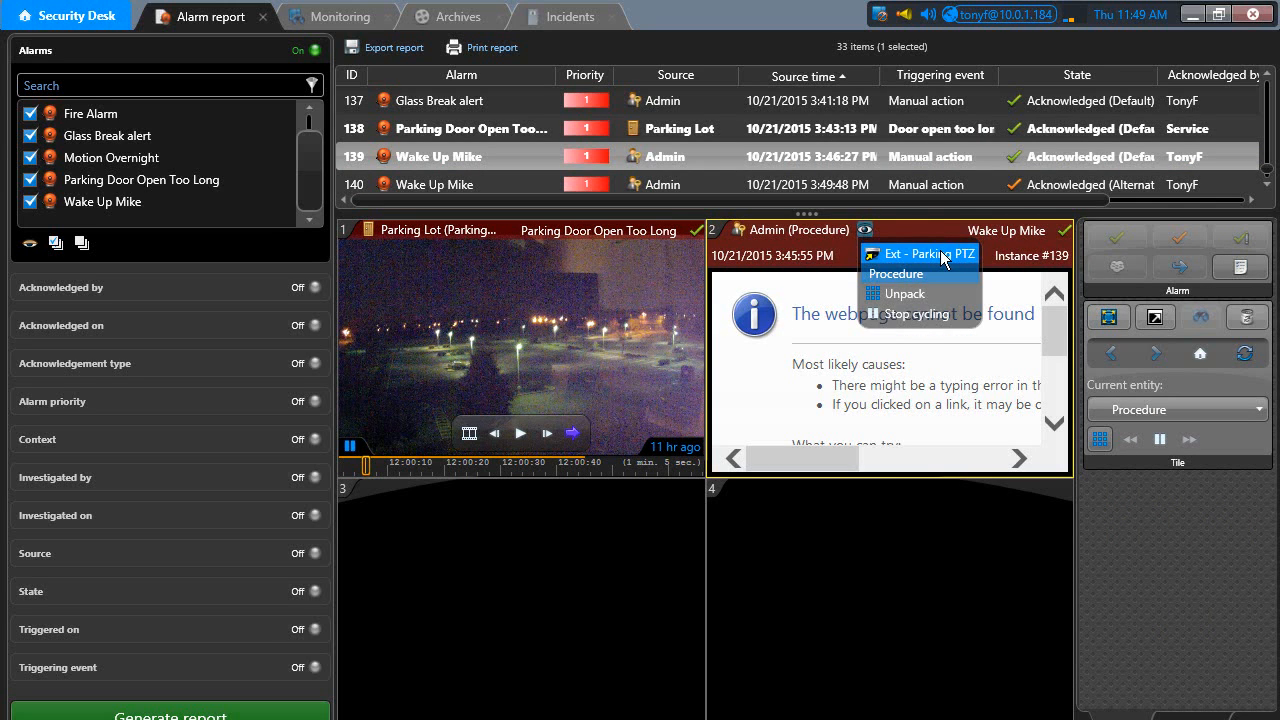
{"action": "left_click", "coordinate": [912, 313]}
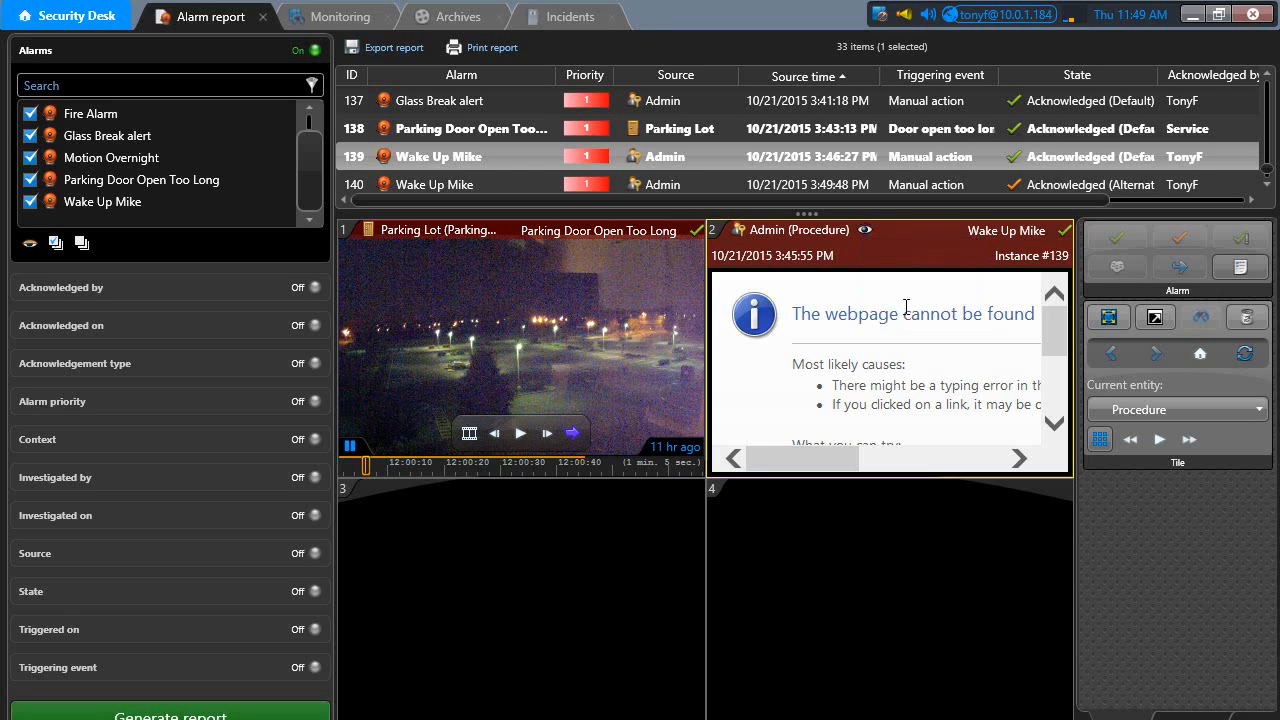
{"action": "left_click", "coordinate": [866, 231]}
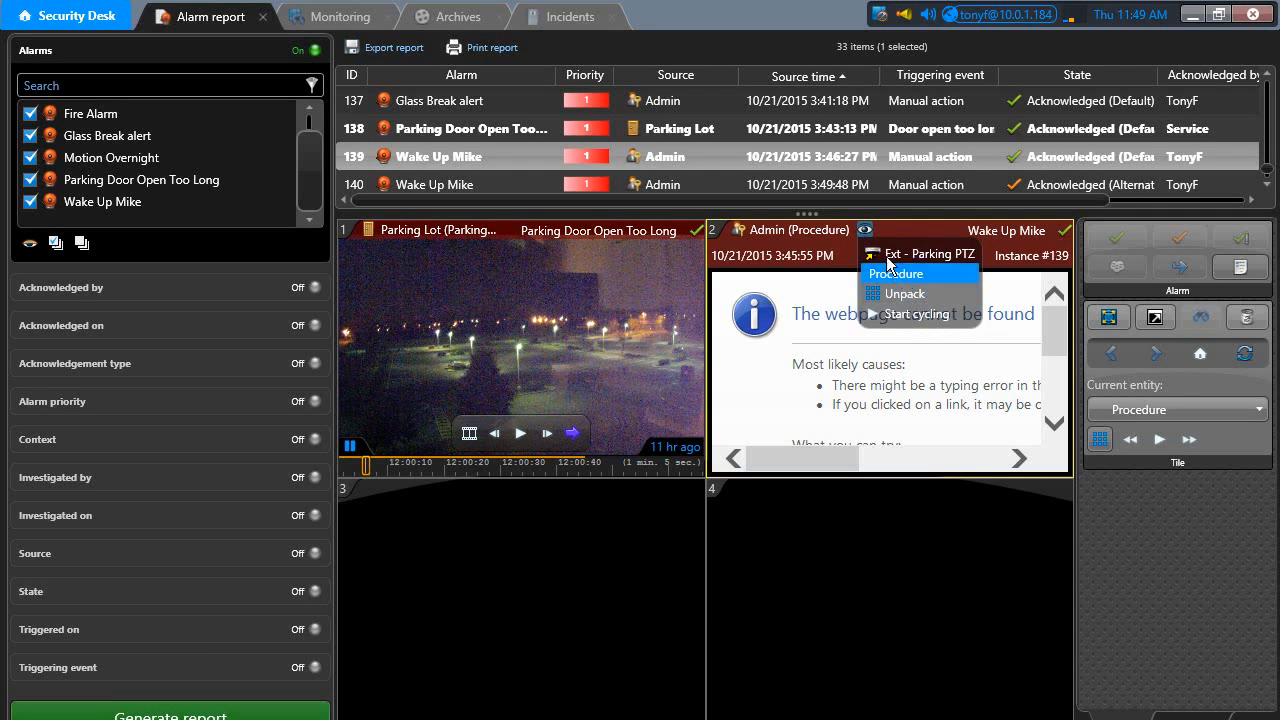
{"action": "left_click", "coordinate": [903, 230]}
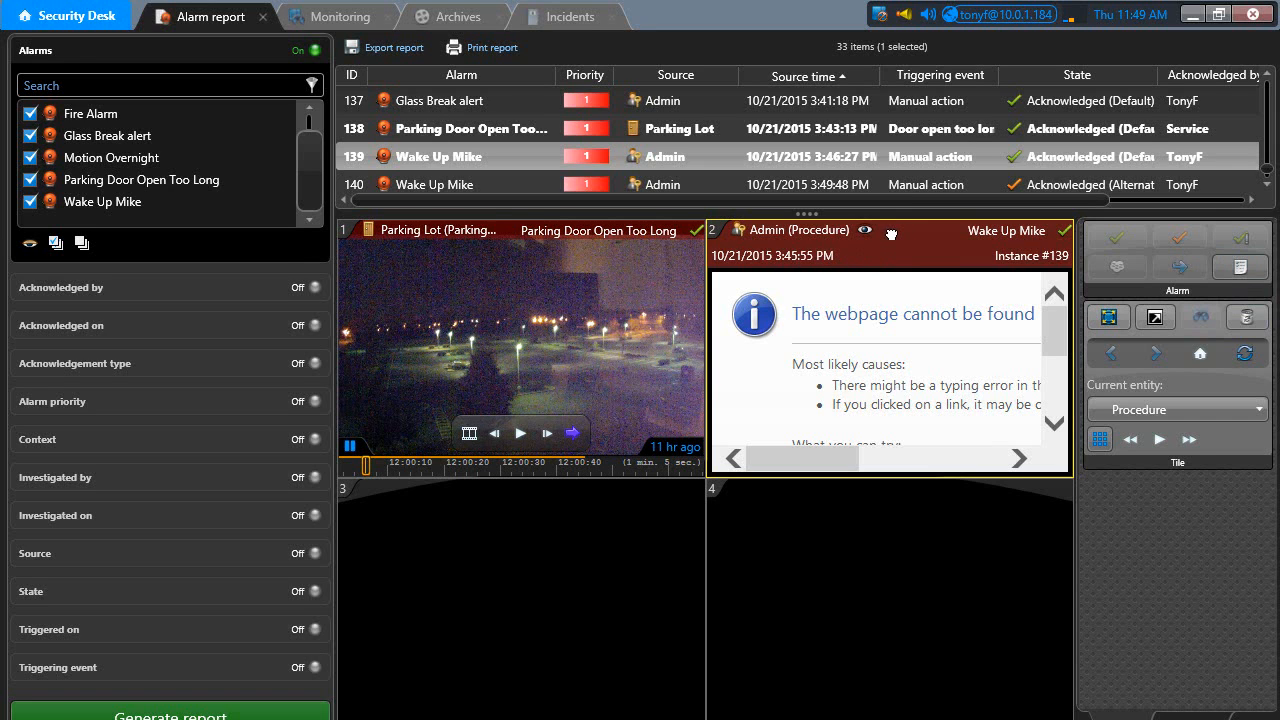
- Clear the alarms from tiles 1 and 2 and slightly reduce the height of the report list
{"action": "left_click_drag", "start_coordinate": [891, 233], "coordinate": [878, 223]}
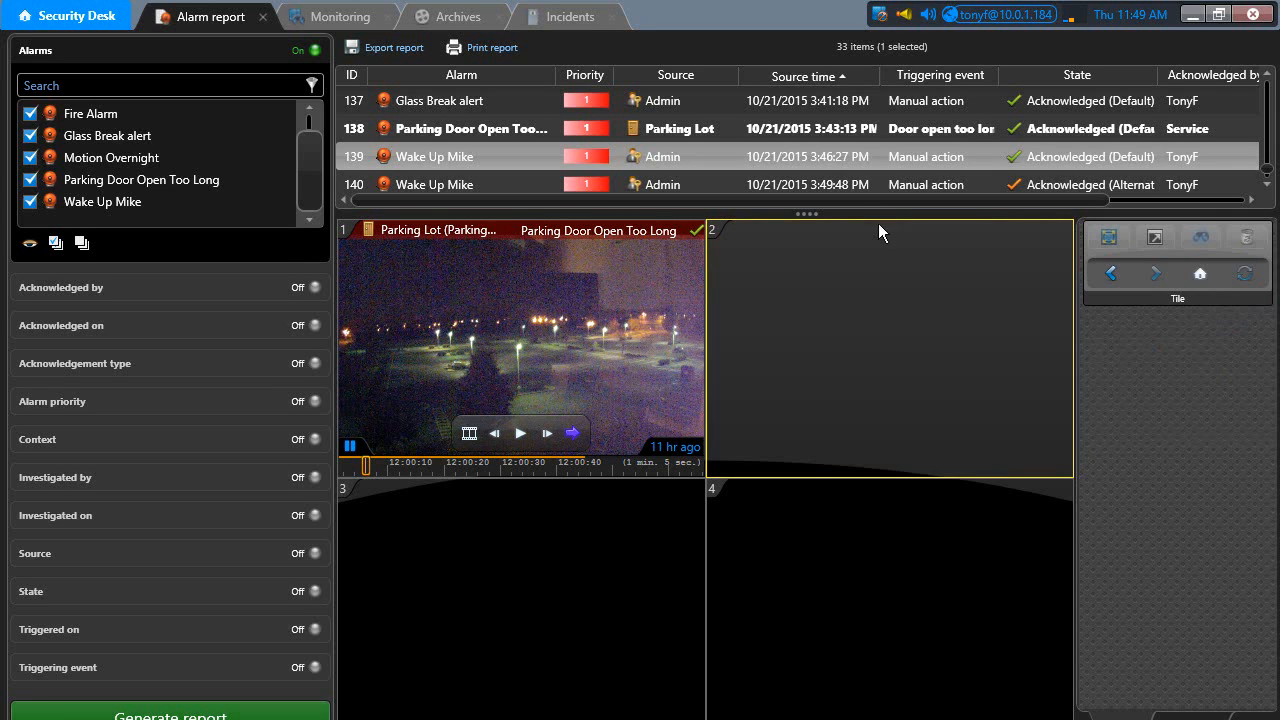
{"action": "left_click", "coordinate": [551, 232]}
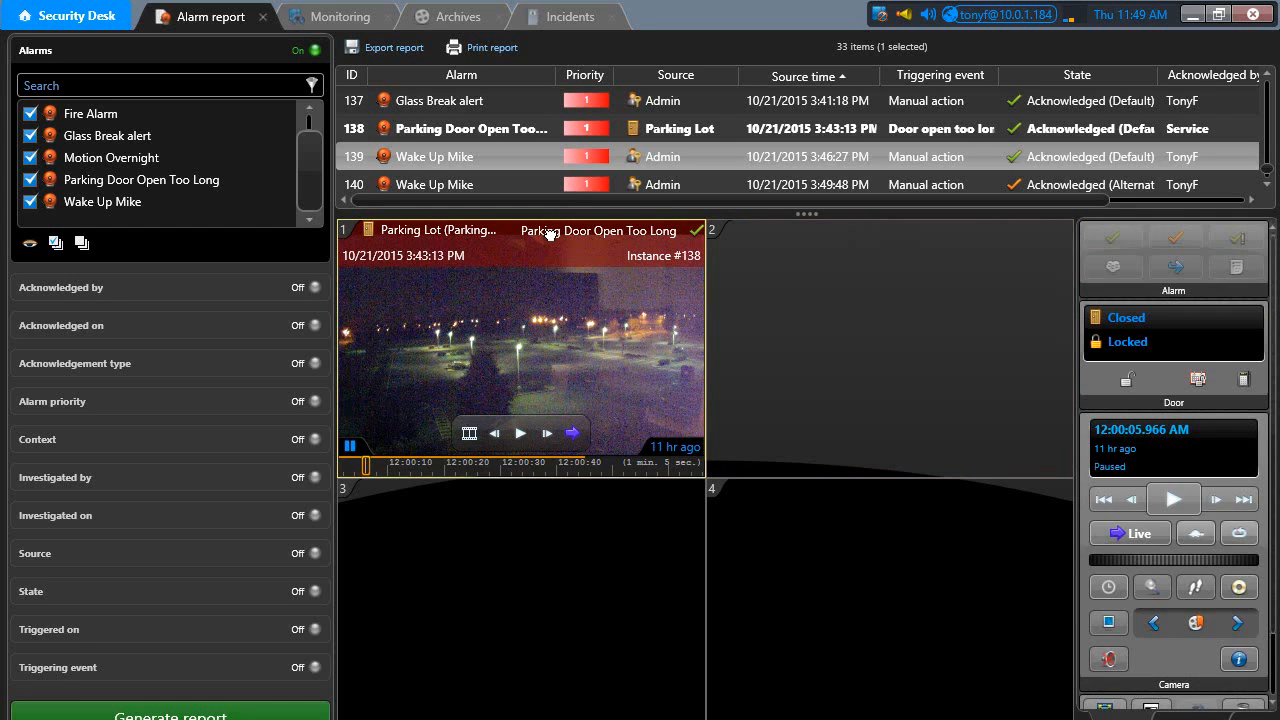
{"action": "left_click_drag", "start_coordinate": [551, 232], "coordinate": [550, 235]}
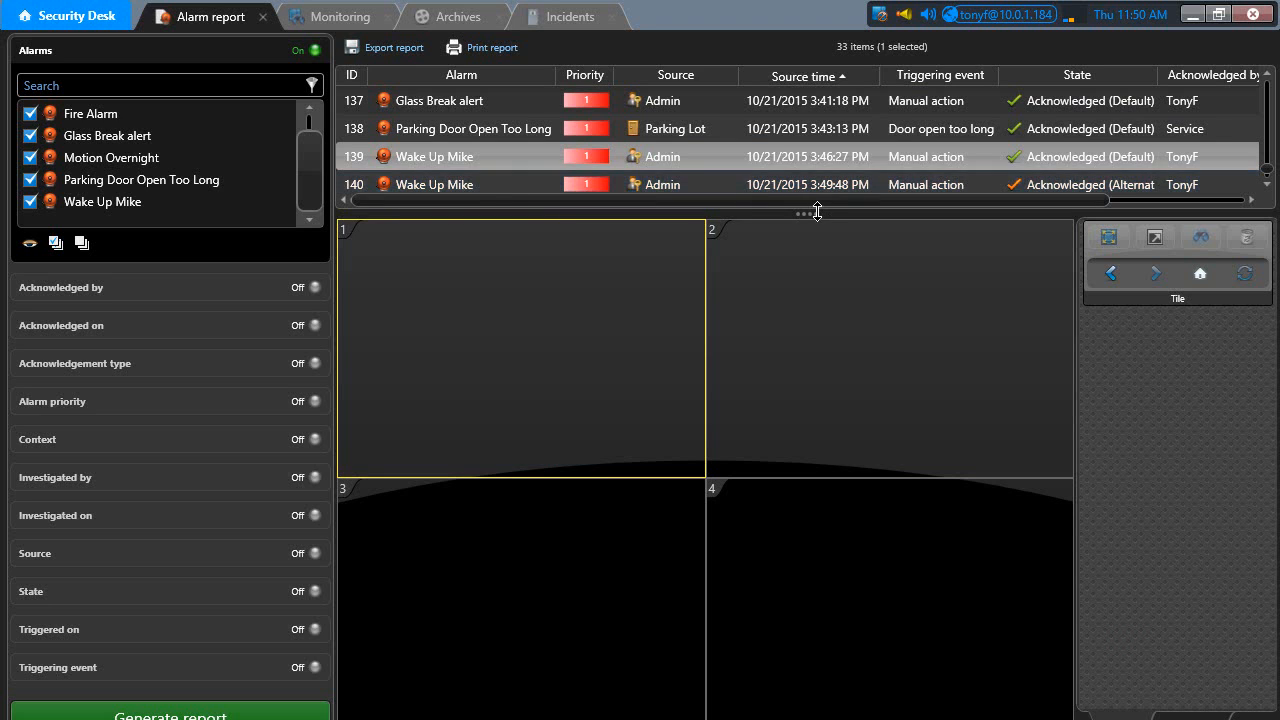
{"action": "mouse_move", "coordinate": [812, 215]}
{"action": "left_mouse_down"}
{"action": "mouse_move", "coordinate": [809, 453]}
{"action": "mouse_move", "coordinate": [810, 195]}
{"action": "left_mouse_up"}
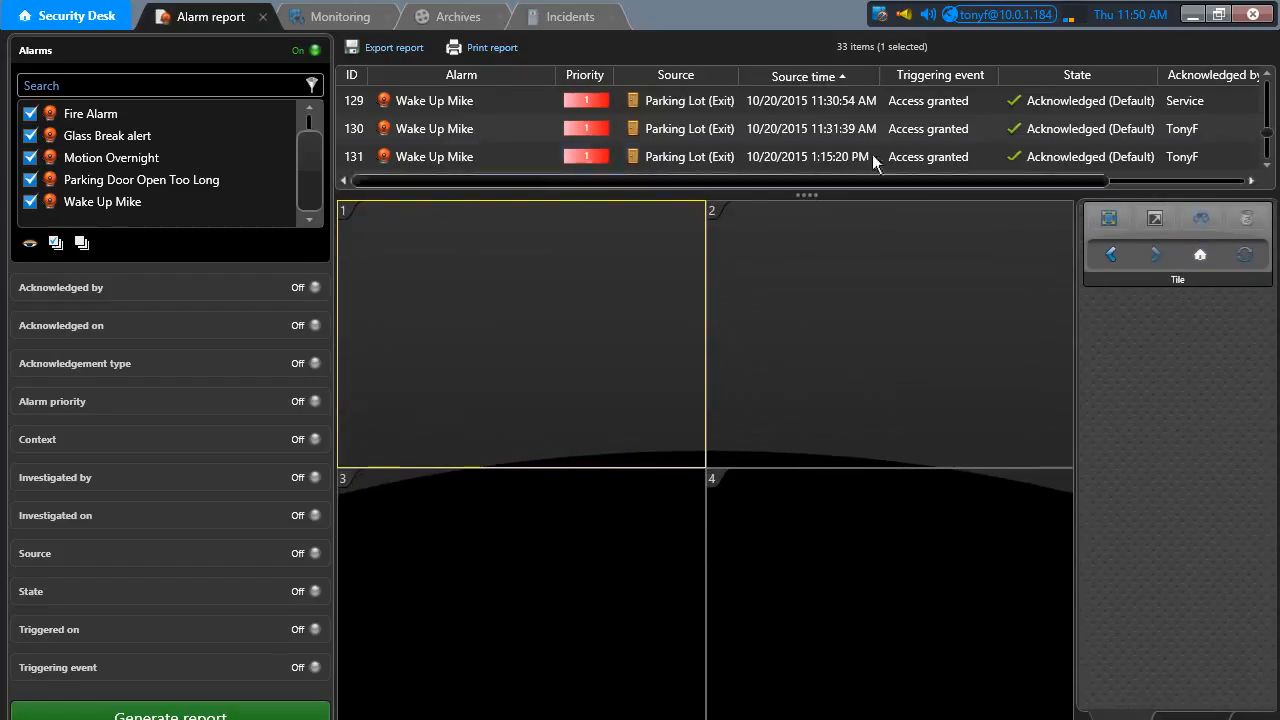
{"action": "left_click", "coordinate": [580, 130]}
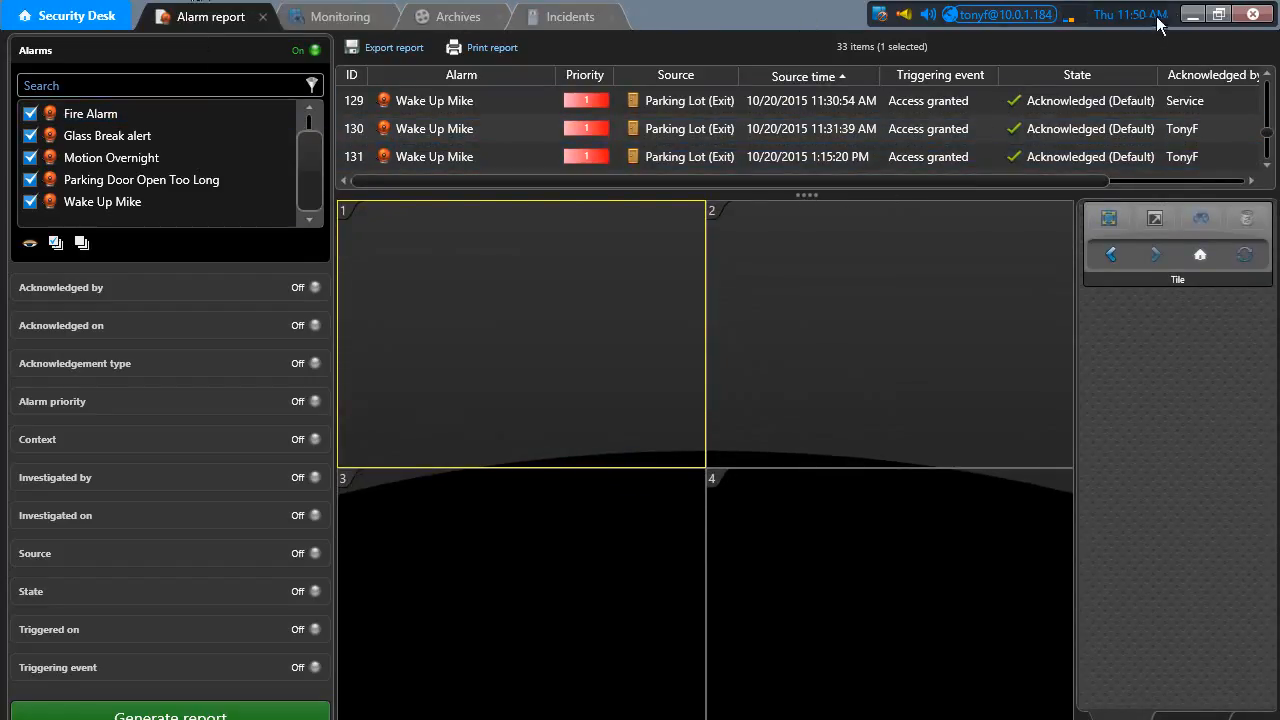
{"action": "left_click", "coordinate": [1190, 15]}
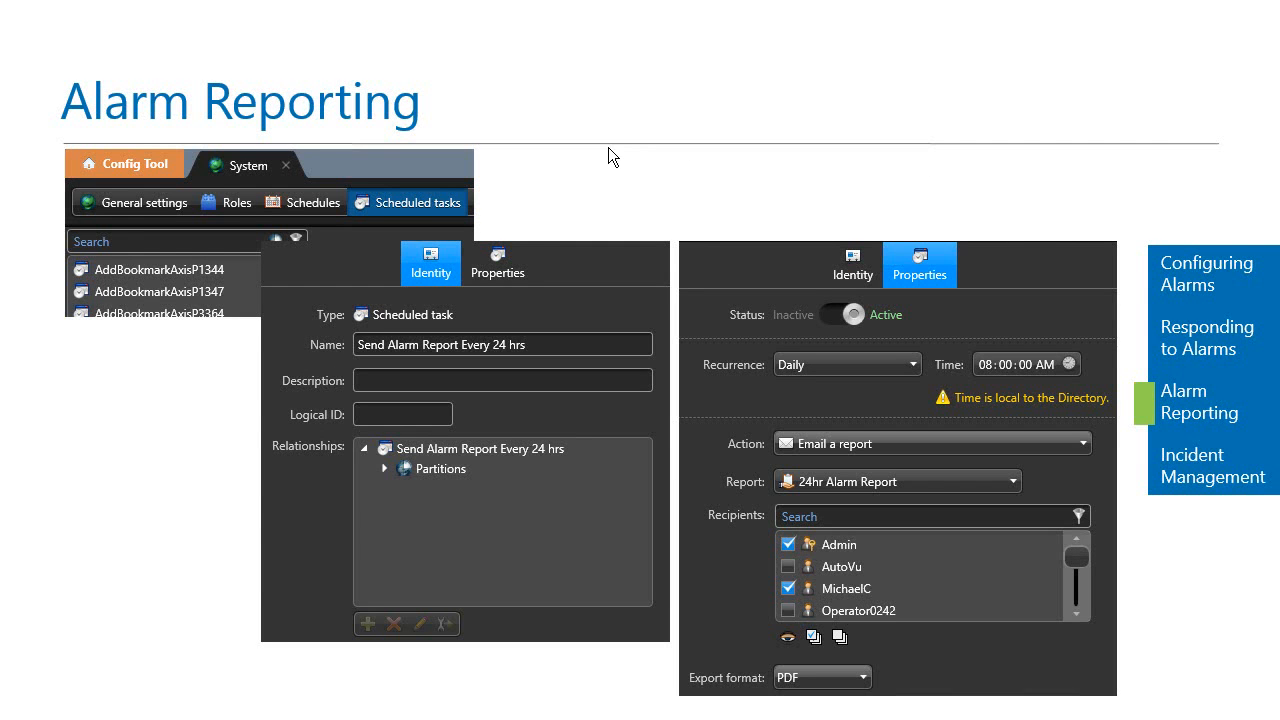
{"action": "left_click", "coordinate": [642, 162]}
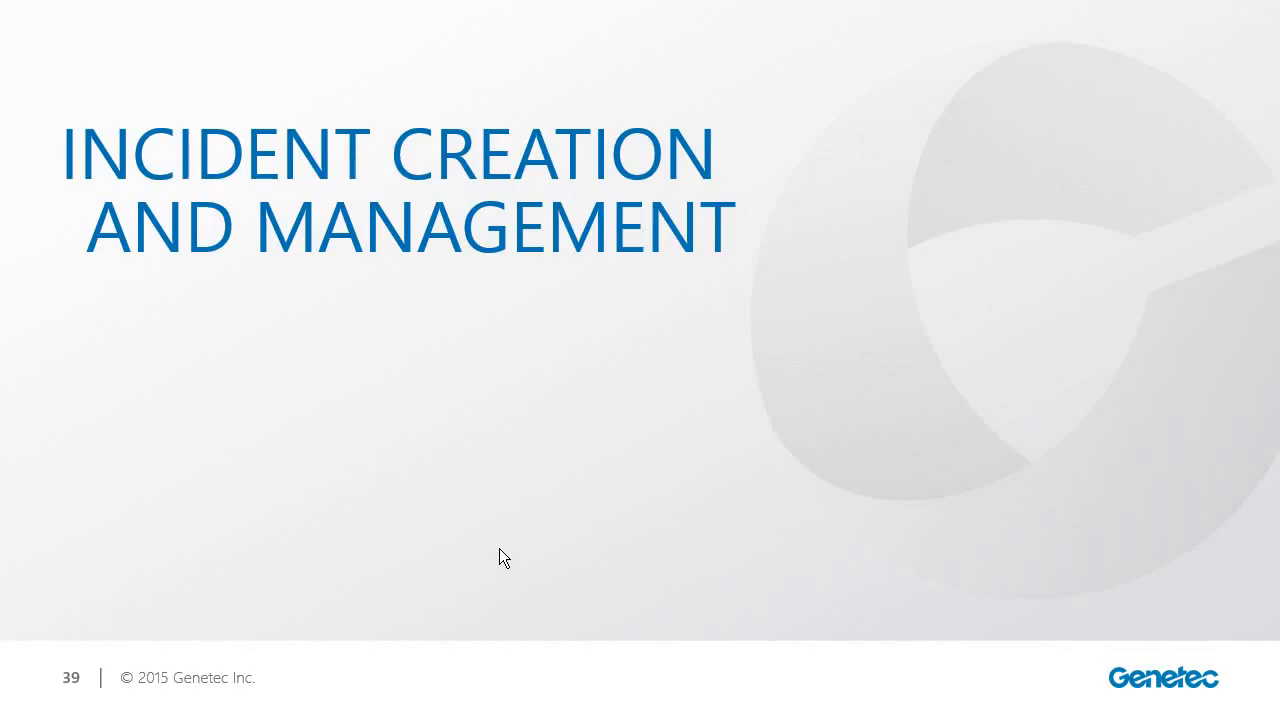
{"action": "left_click", "coordinate": [385, 435]}
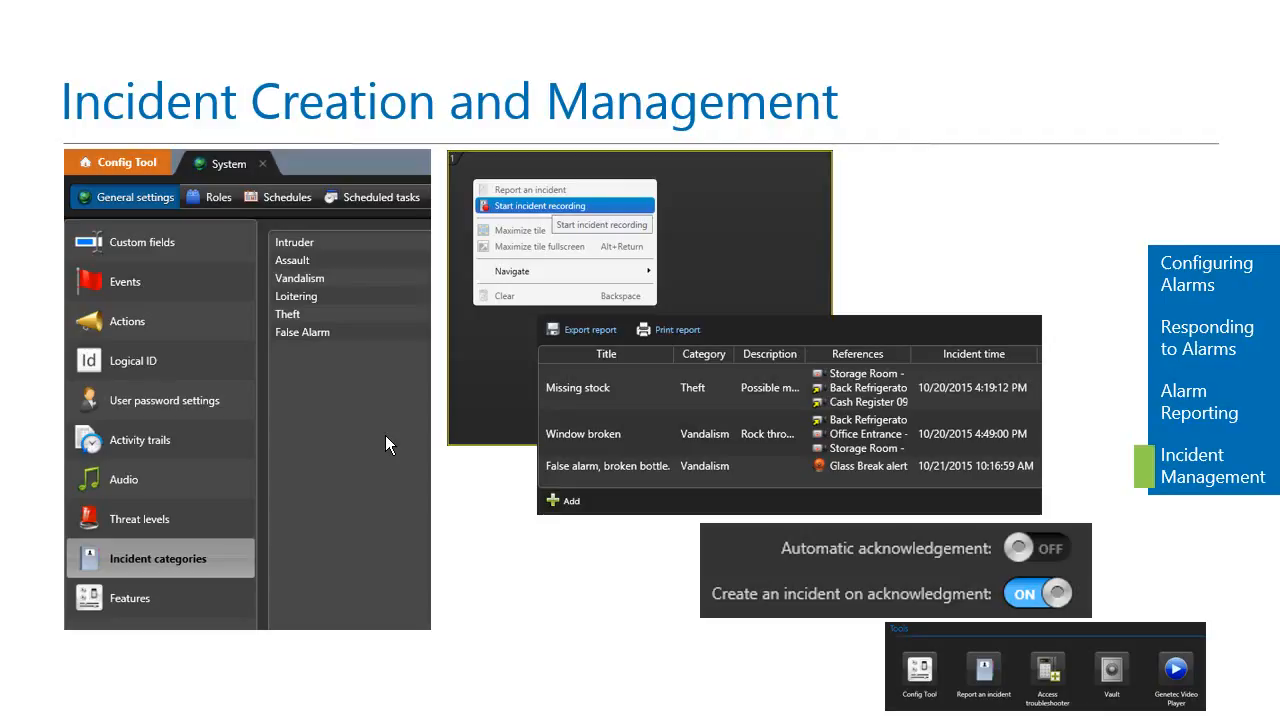
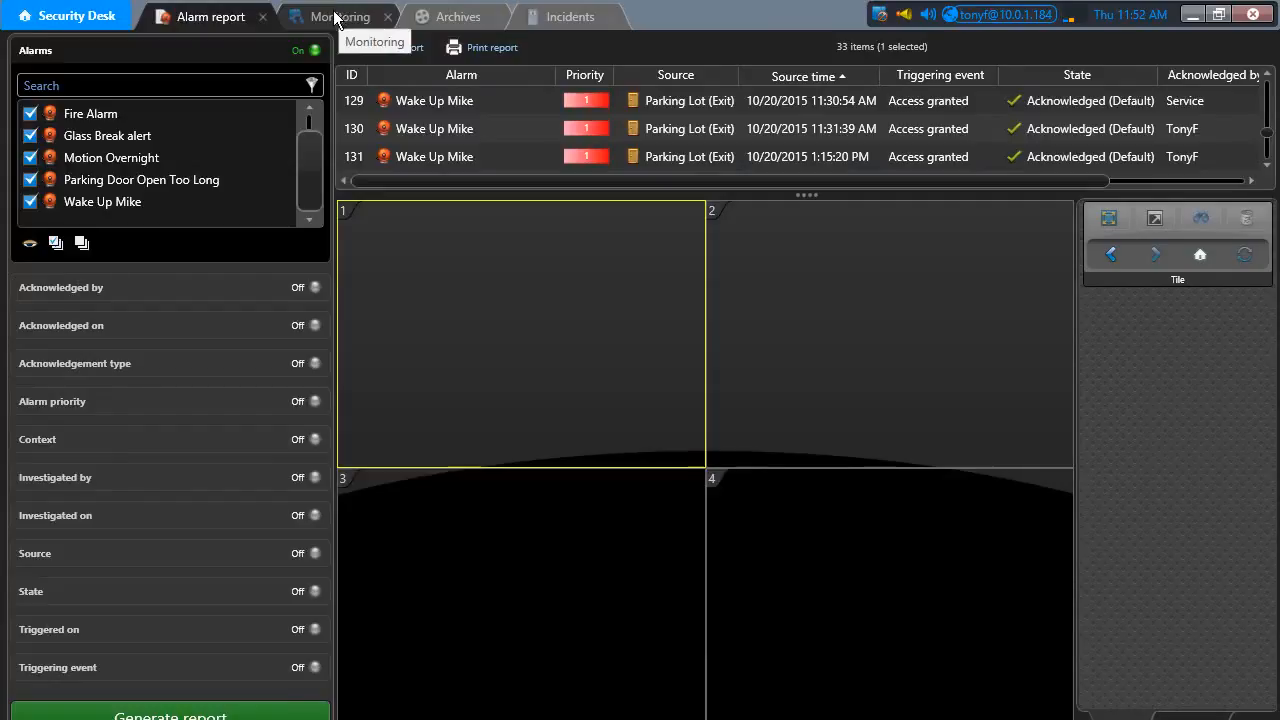
- Stop monitoring on tile 1 of the Monitoring task and view the incident recording option for that tile
{"action": "left_click", "coordinate": [339, 15]}
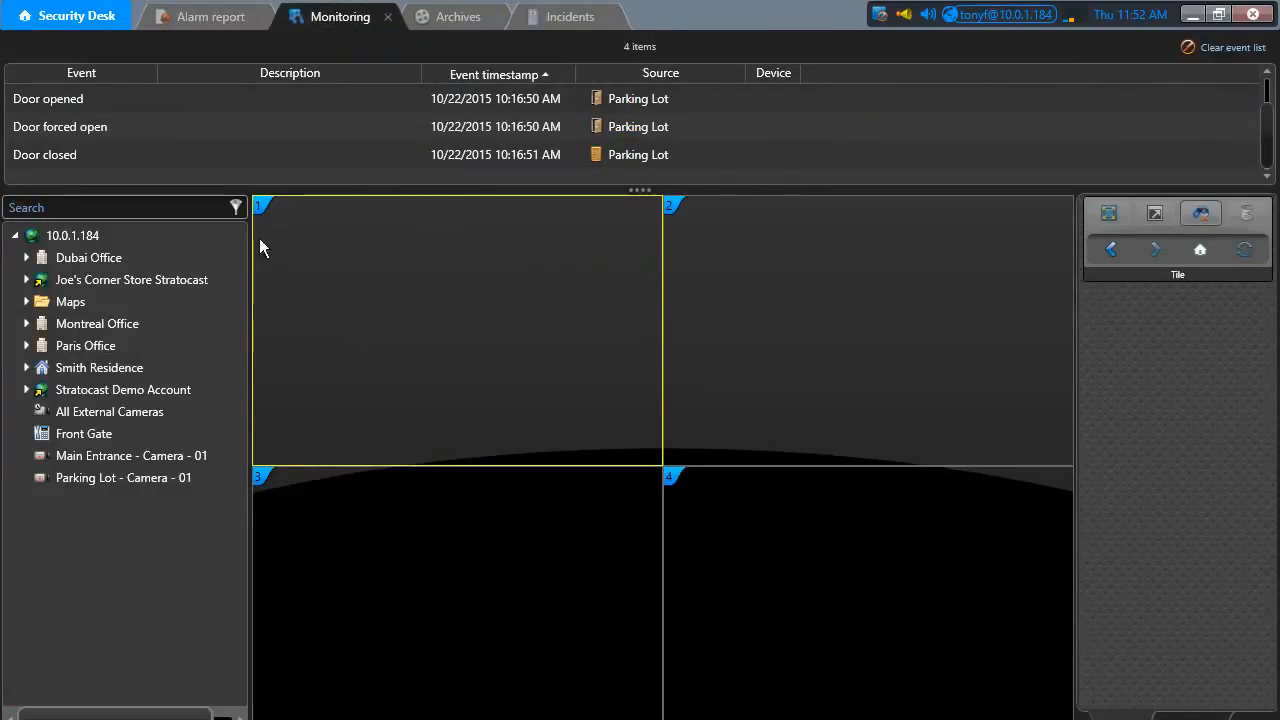
{"action": "right_click", "coordinate": [355, 299]}
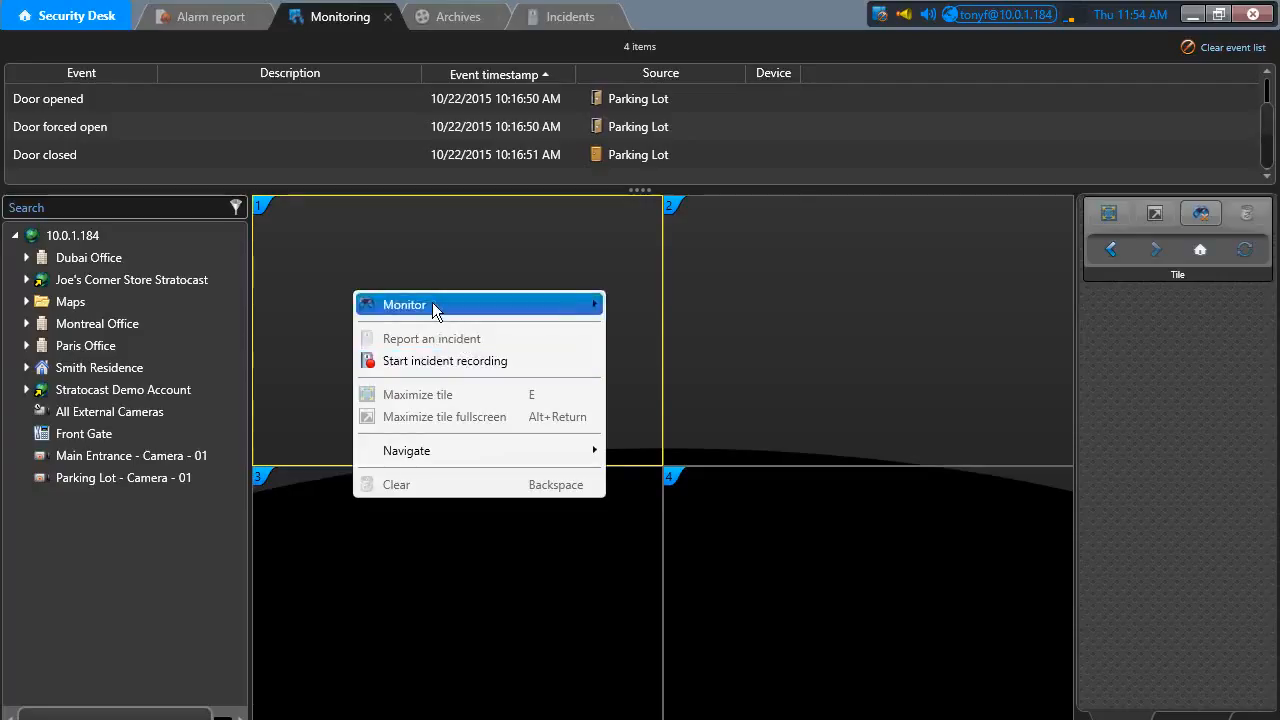
{"action": "mouse_move", "coordinate": [432, 305]}
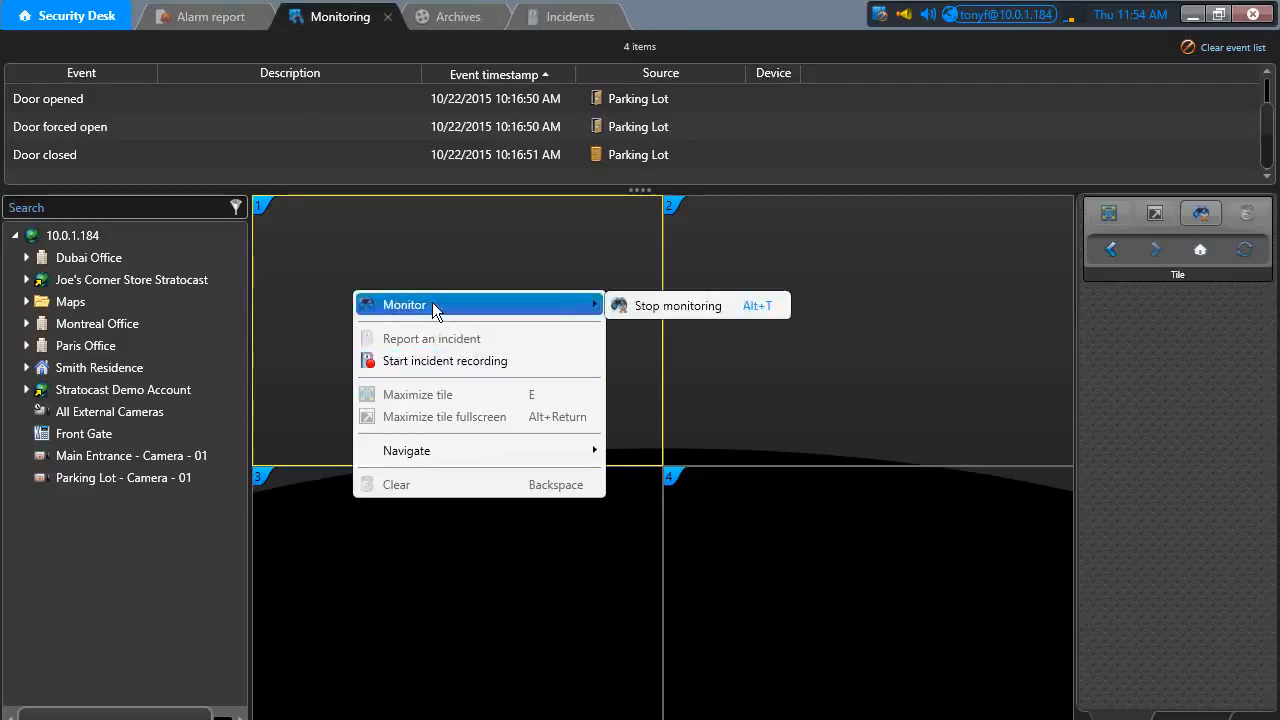
{"action": "left_click", "coordinate": [661, 306]}
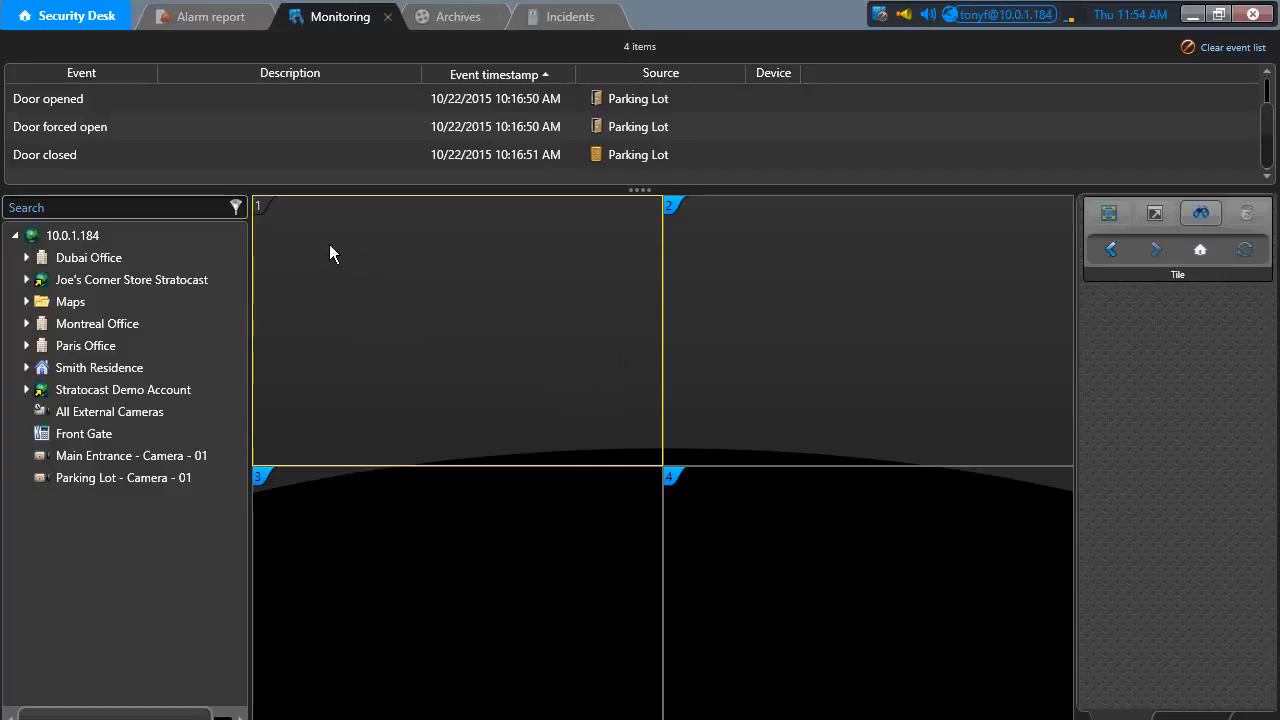
{"action": "right_click", "coordinate": [261, 205]}
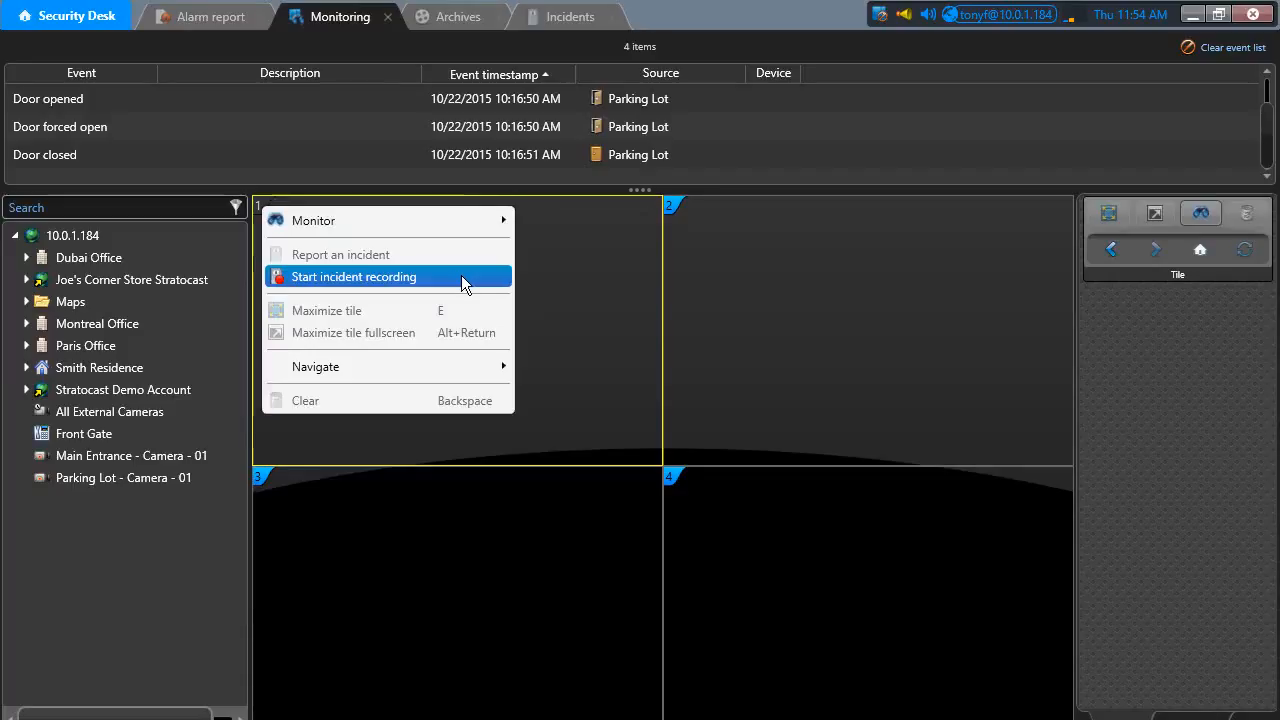
{"action": "left_click", "coordinate": [613, 295]}
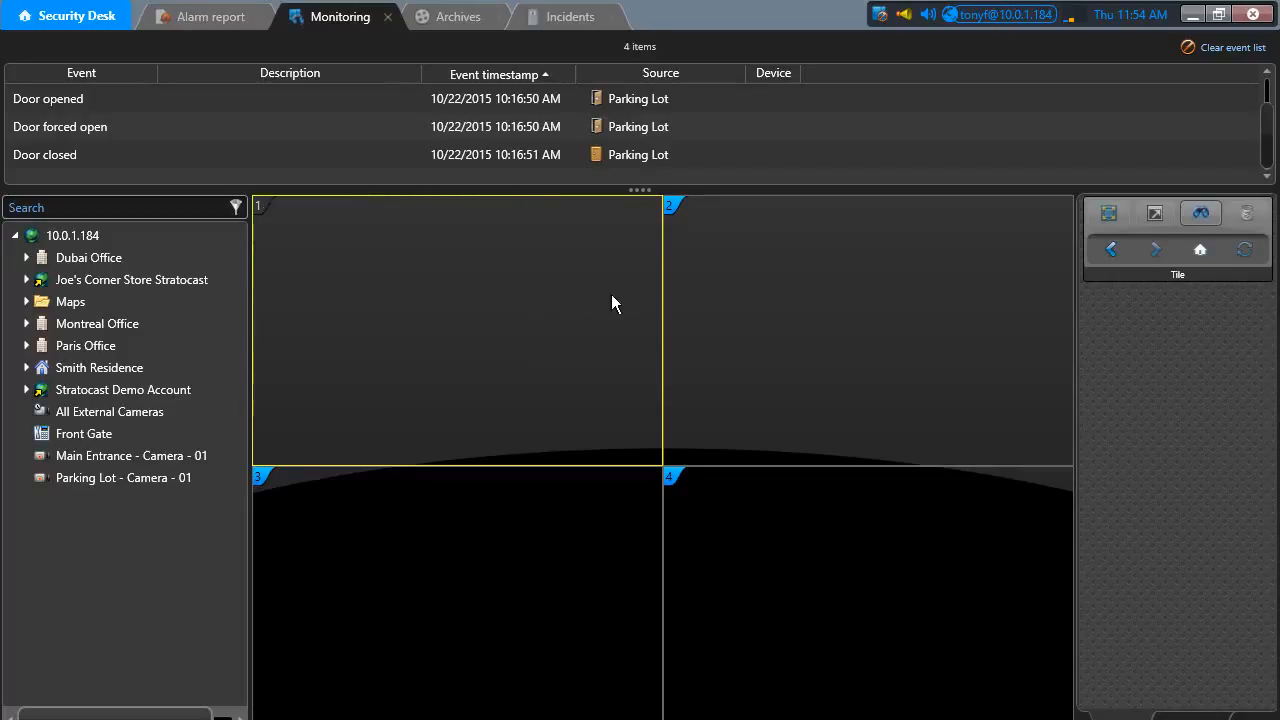
- Start incident recording on the empty tile 1 in the Archives task
{"action": "left_click", "coordinate": [452, 18]}
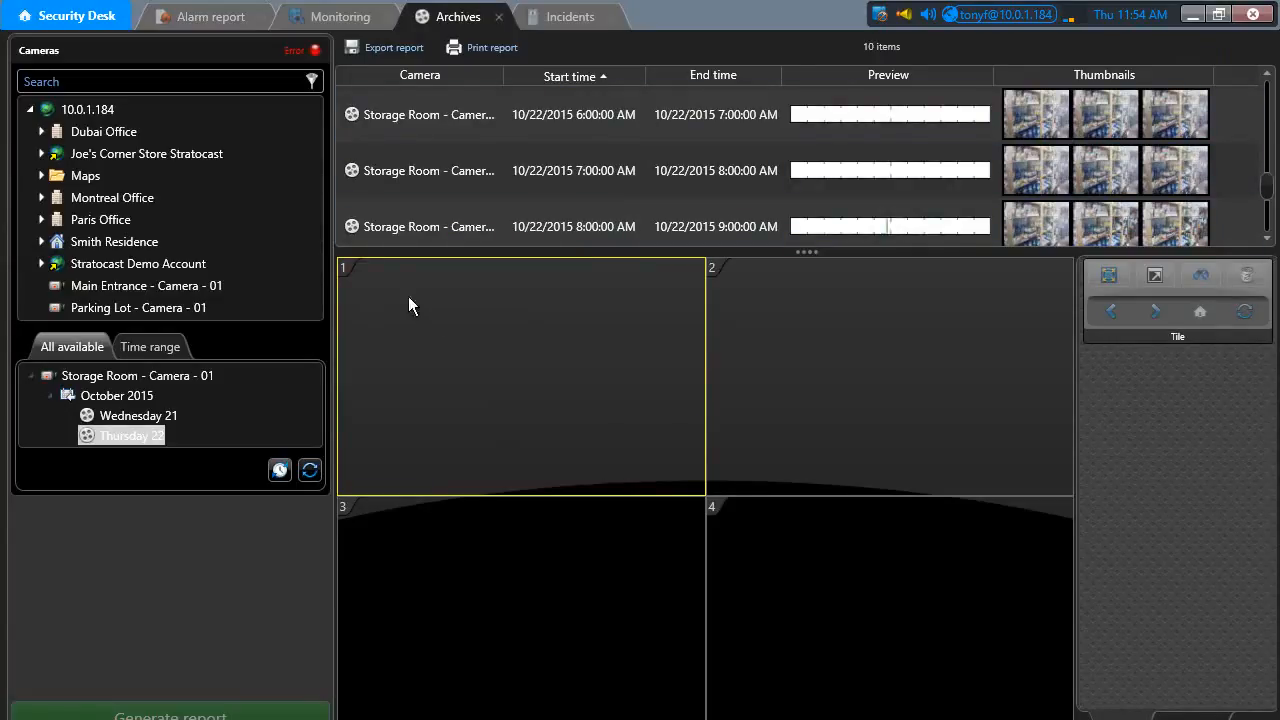
{"action": "right_click", "coordinate": [345, 264]}
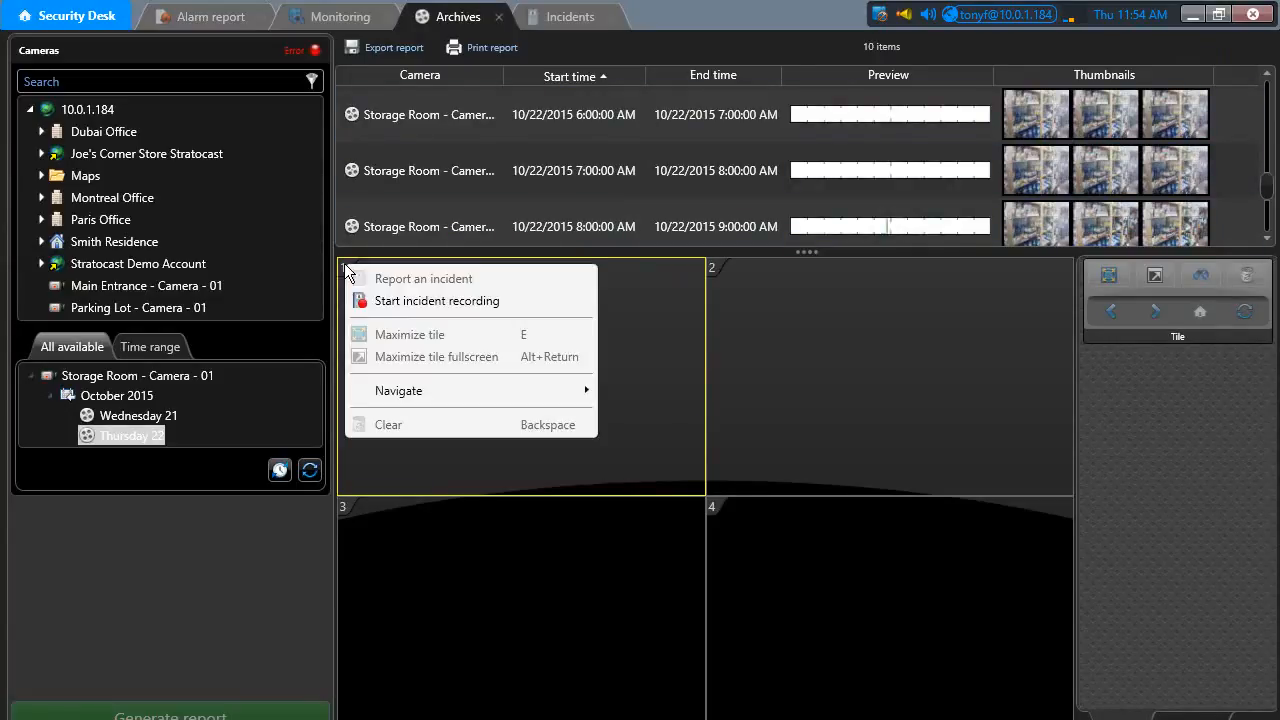
{"action": "left_click", "coordinate": [478, 299]}
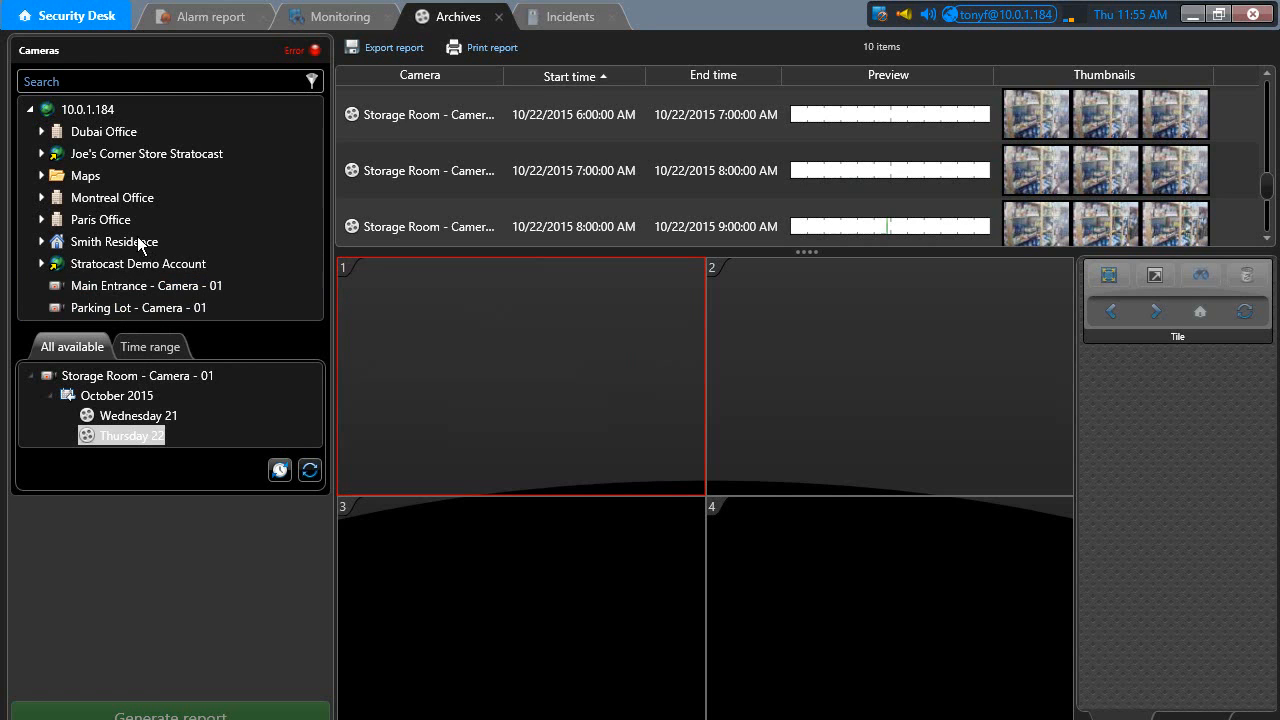
- Generate an archive report for Parking Lot - Camera - 01 covering Thursday 22 October 2015
{"action": "left_click", "coordinate": [150, 307]}
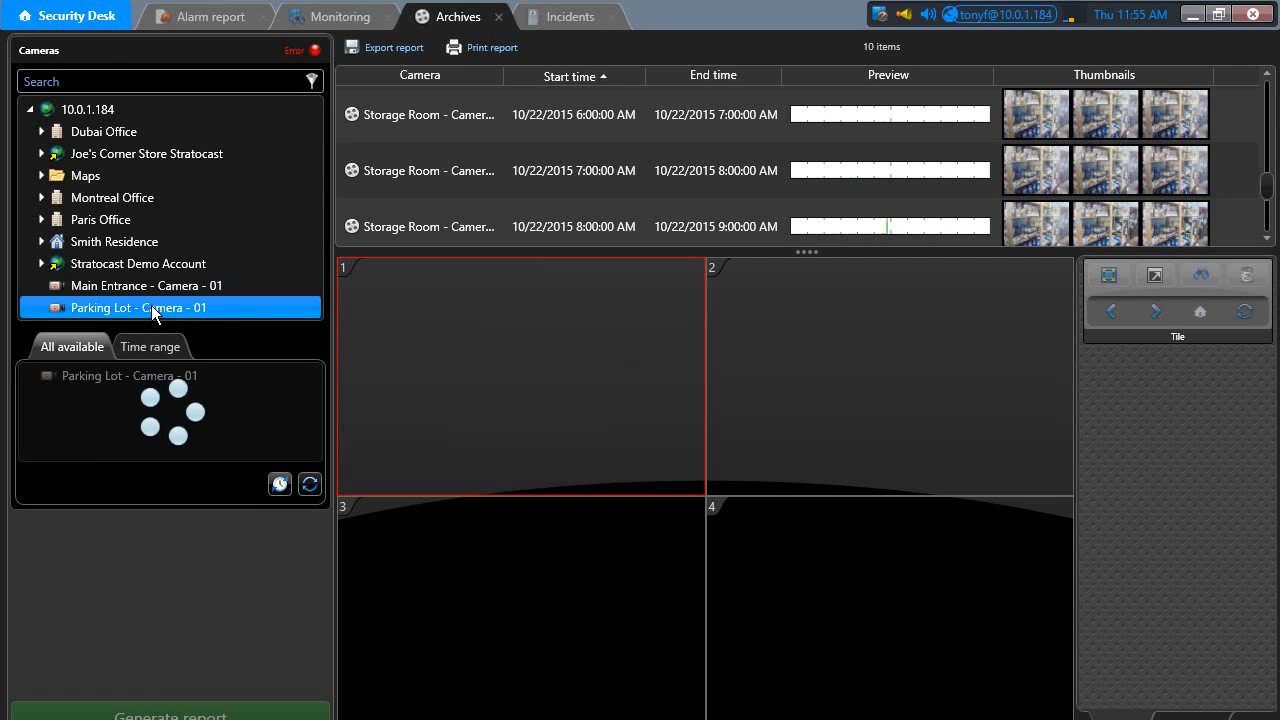
{"action": "left_click", "coordinate": [120, 415]}
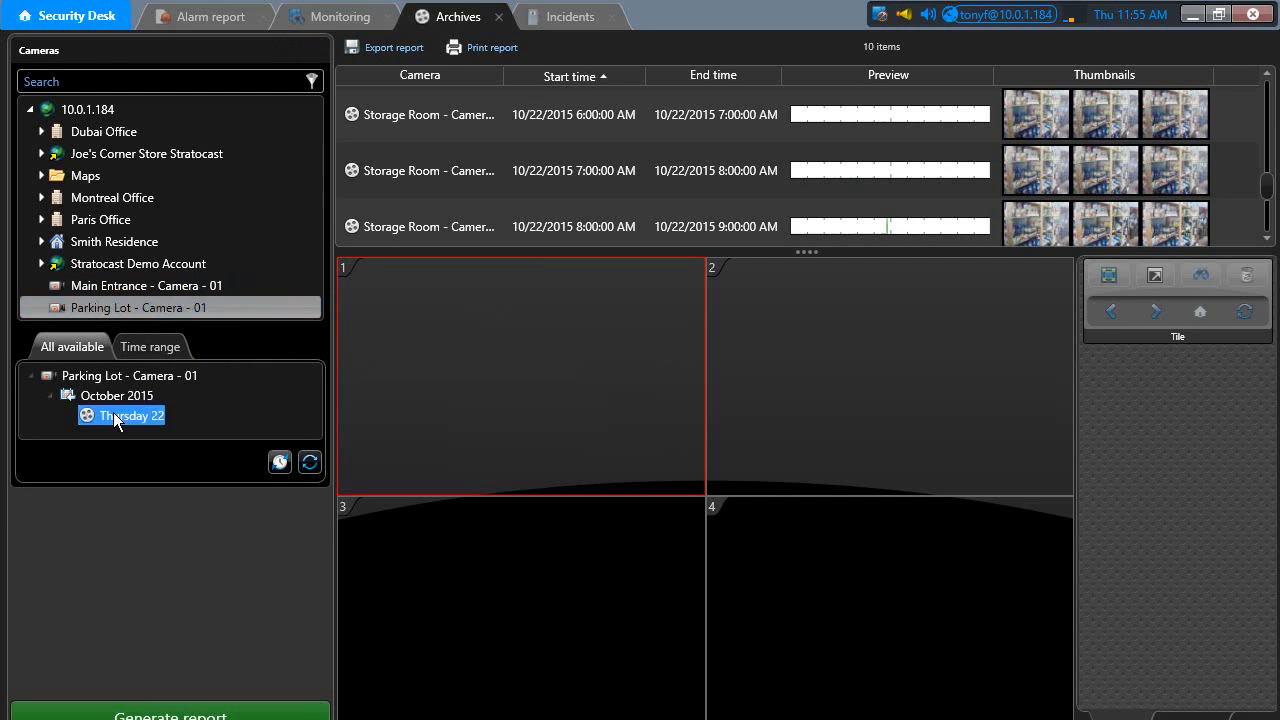
{"action": "left_click", "coordinate": [180, 712]}
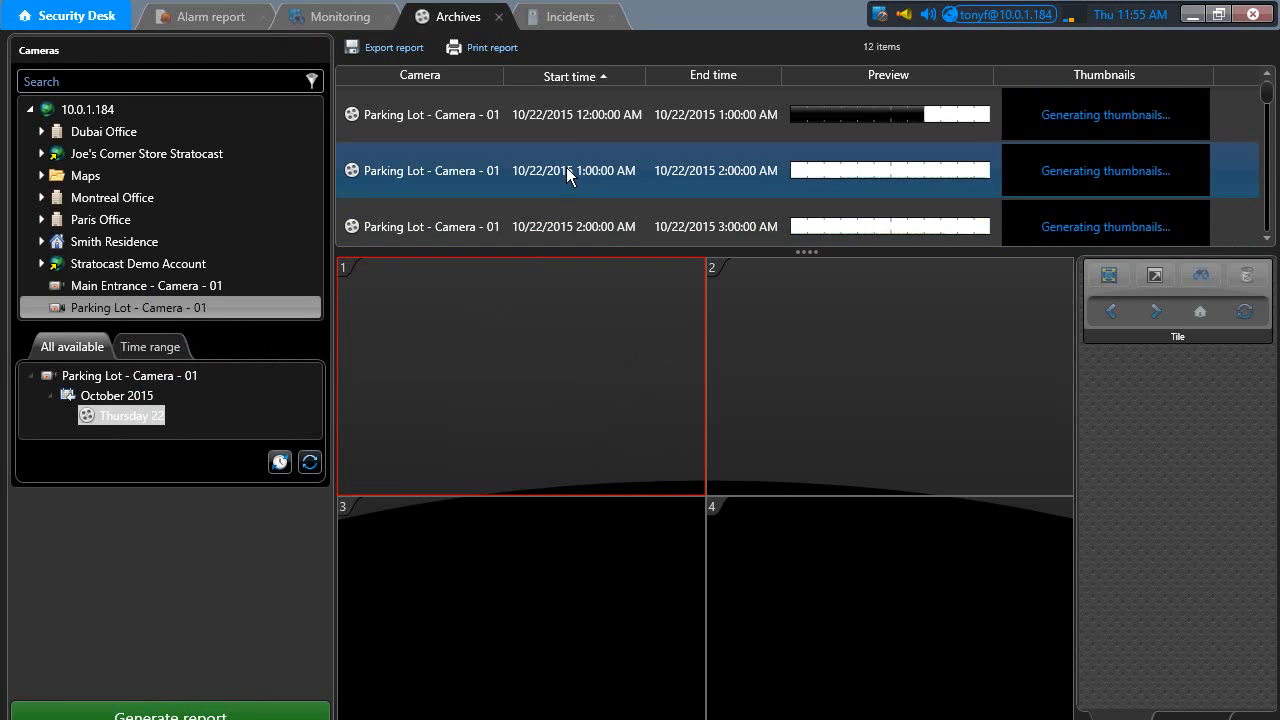
- Play the Parking Lot - Camera - 01 sequence starting at 11:00:00 AM in tile 1
{"action": "scroll", "coordinate": [700, 190], "scroll_direction": "down", "scroll_amount": 1}
{"action": "left_click", "coordinate": [486, 208]}
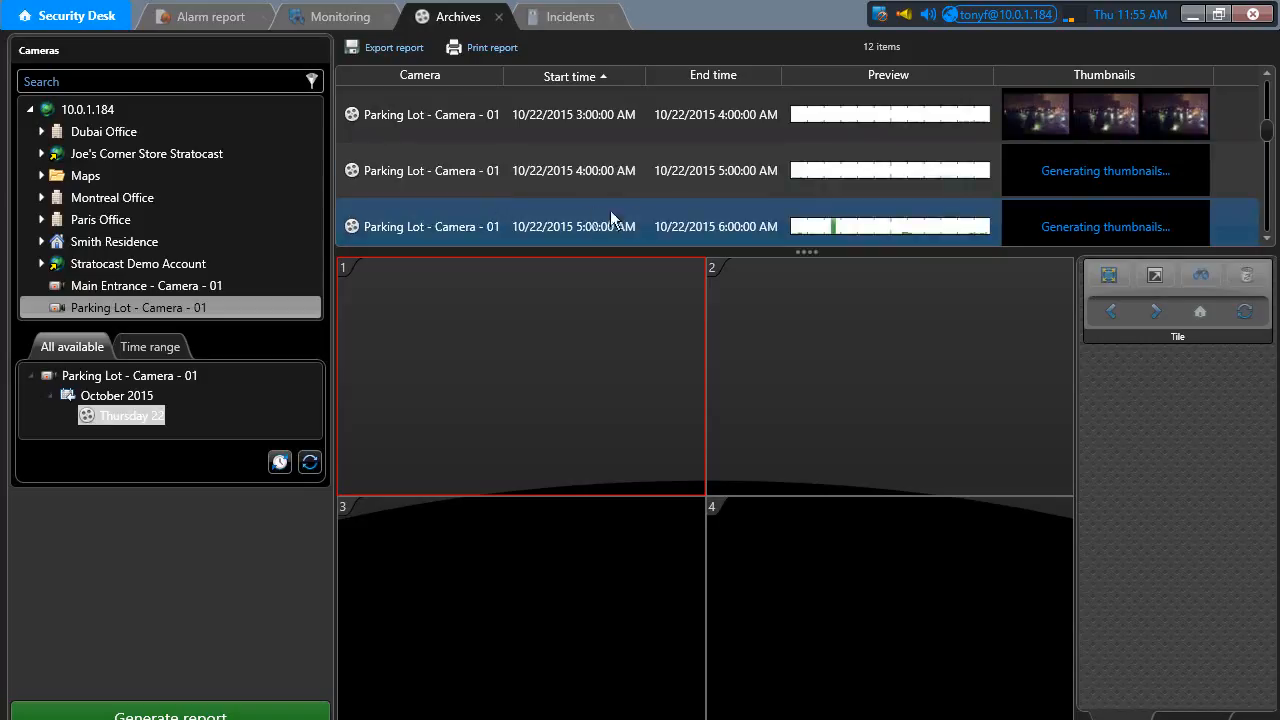
{"action": "scroll", "coordinate": [600, 222], "scroll_direction": "down", "scroll_amount": 3}
{"action": "left_click", "coordinate": [580, 226]}
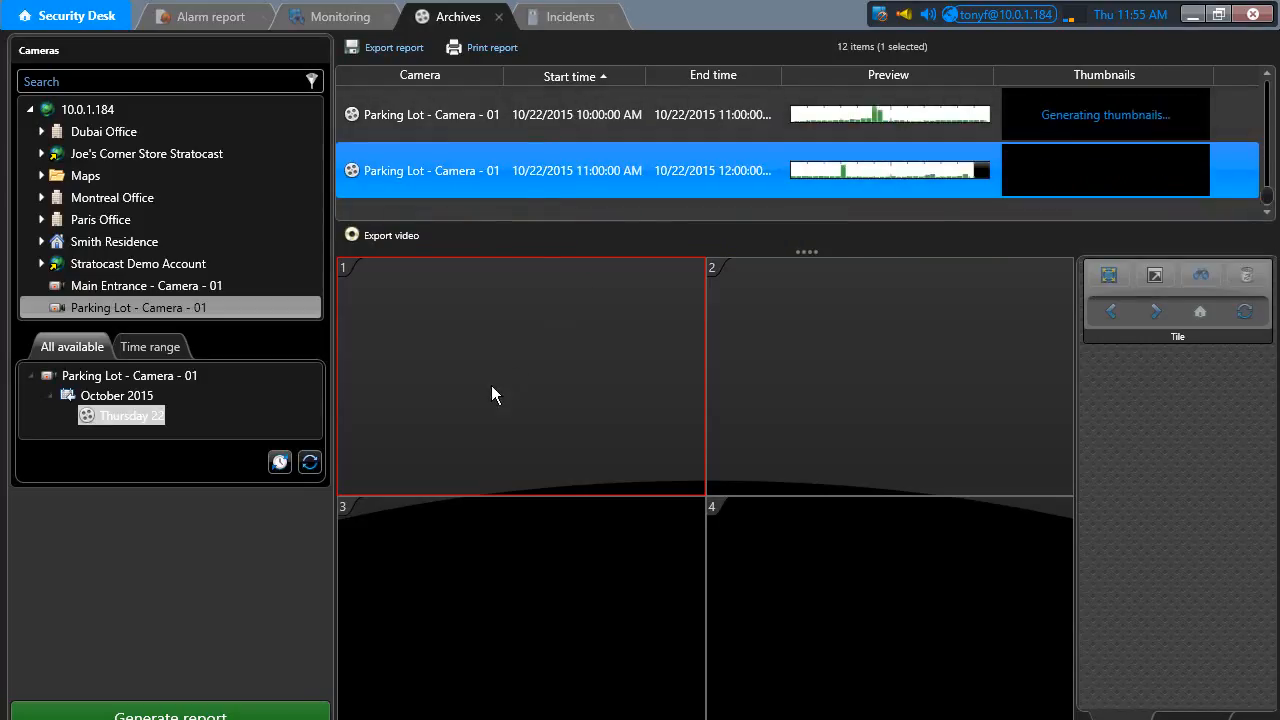
{"action": "left_click_drag", "start_coordinate": [469, 167], "coordinate": [479, 343]}
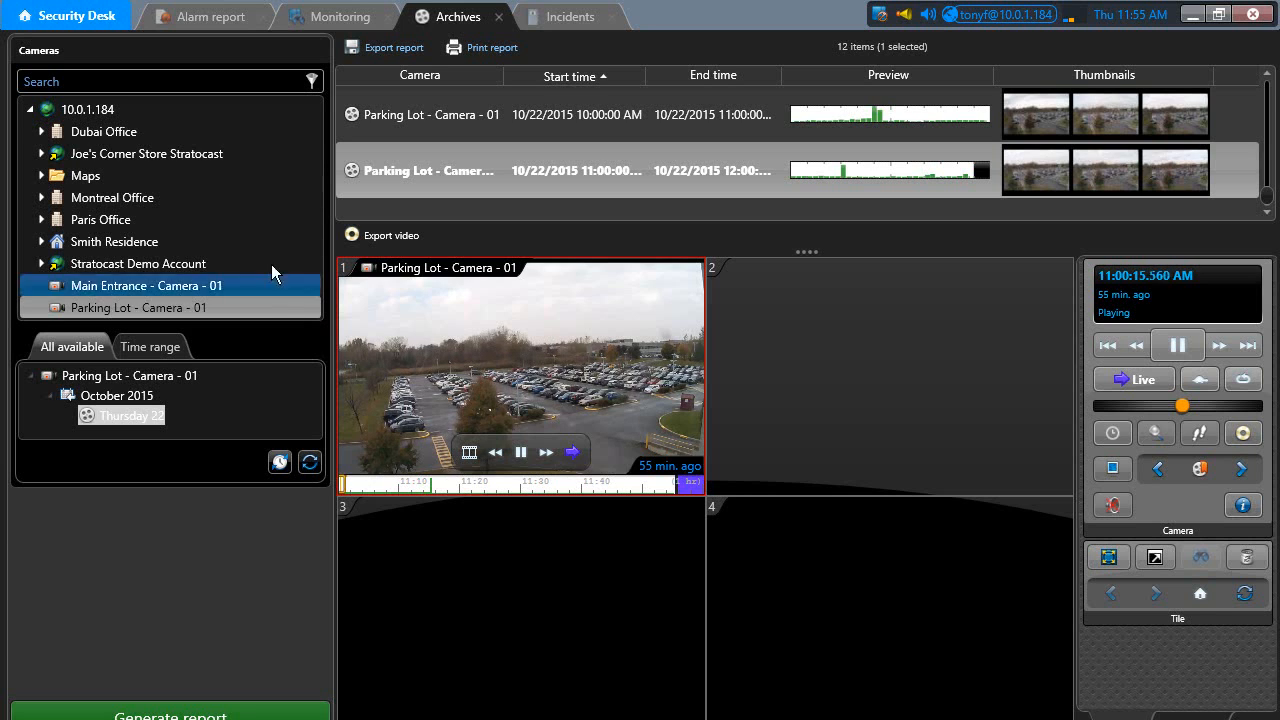
- Generate an archive report for the Montreal Office's Storage Room - Camera - 01 covering Thursday 22 October 2015
{"action": "left_click", "coordinate": [42, 197]}
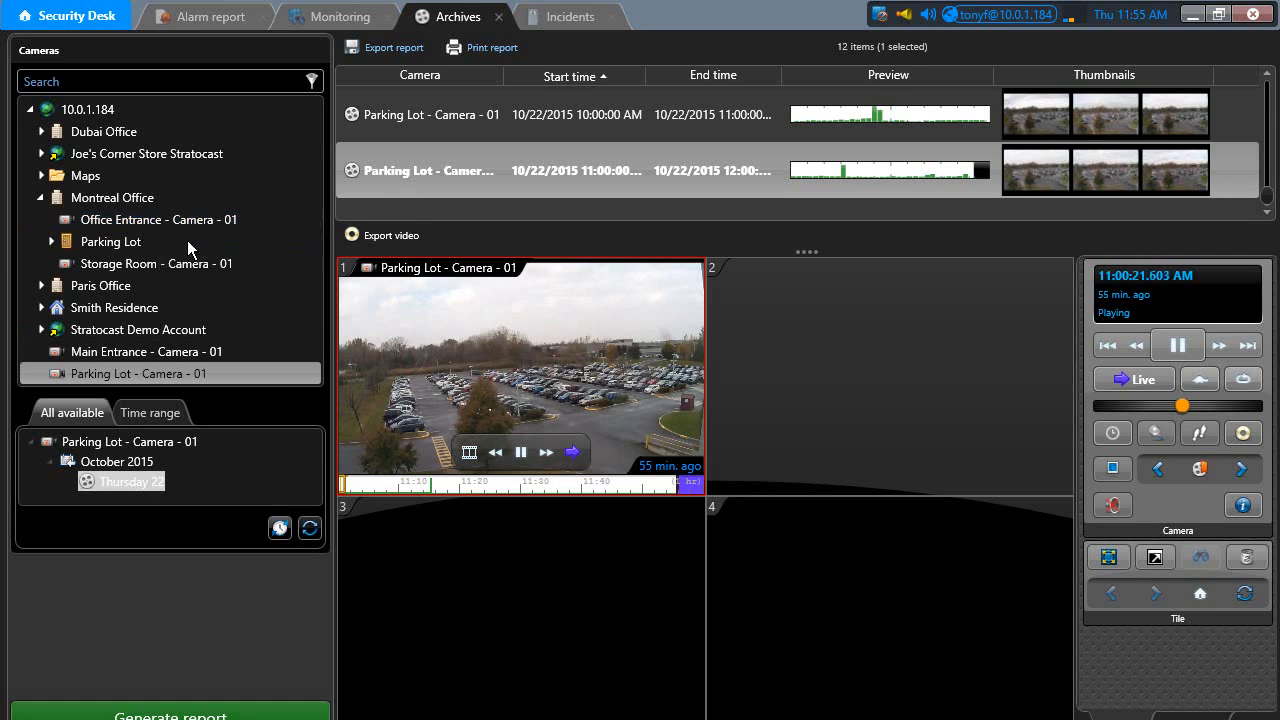
{"action": "left_click", "coordinate": [133, 264]}
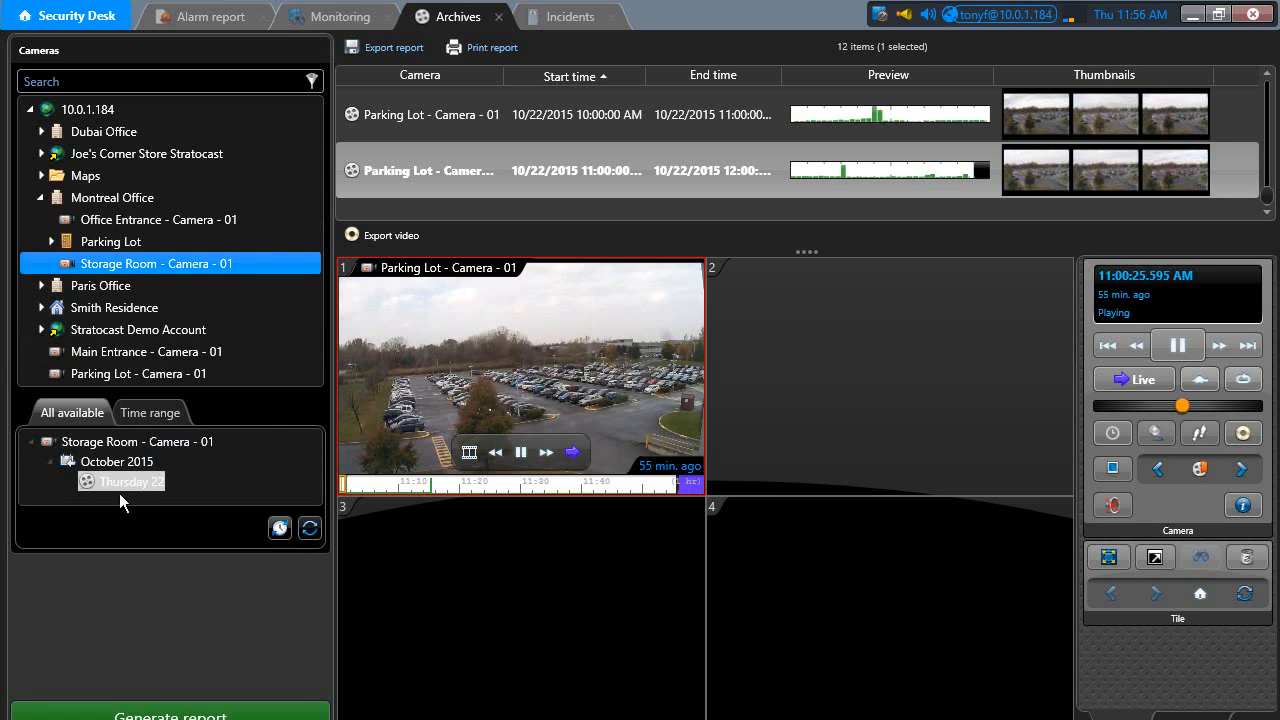
{"action": "left_click", "coordinate": [113, 483]}
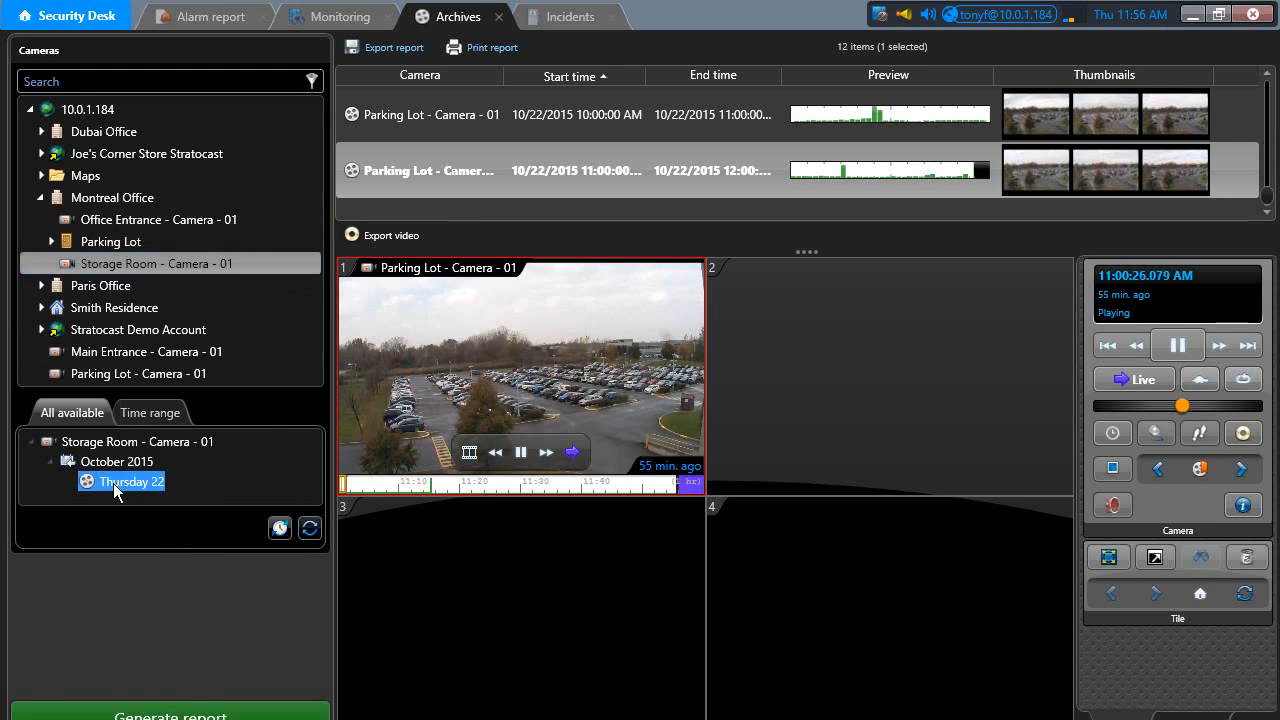
{"action": "left_click", "coordinate": [190, 712]}
- Play the Storage Room - Camera - 01 sequence starting at 5:00:00 AM in tile 1
{"action": "left_click", "coordinate": [515, 138]}
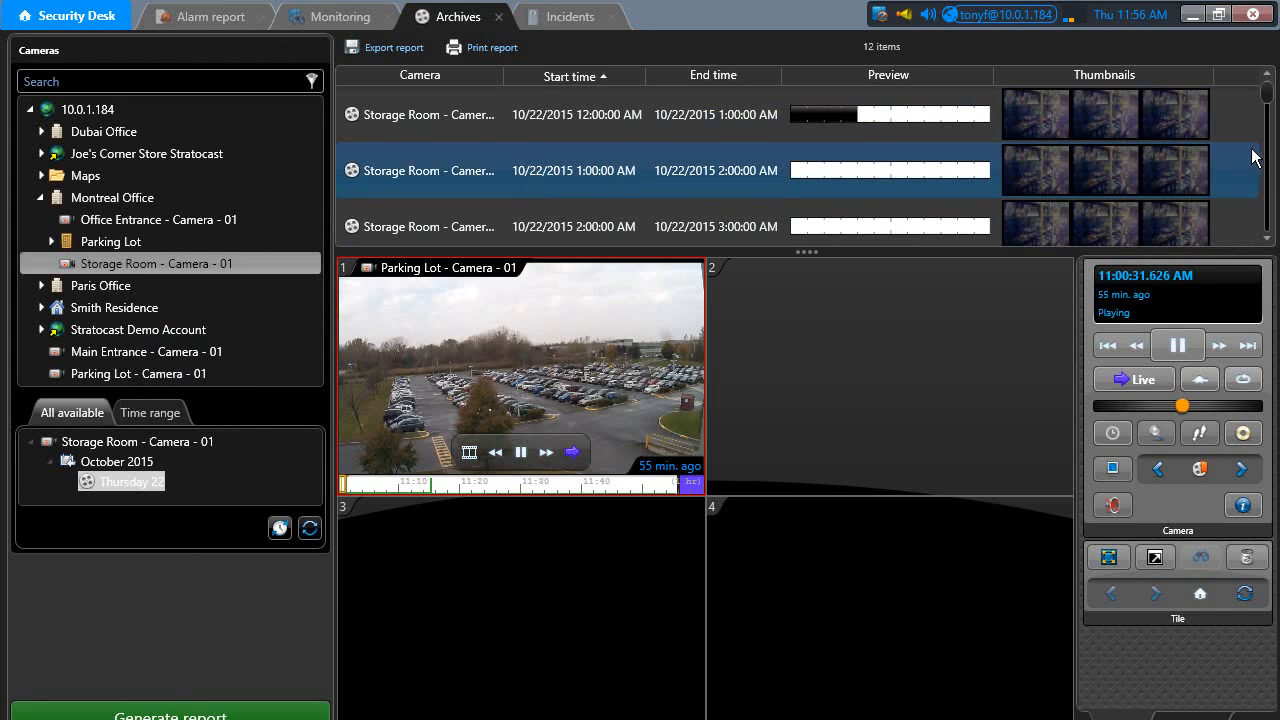
{"action": "left_click", "coordinate": [1268, 239]}
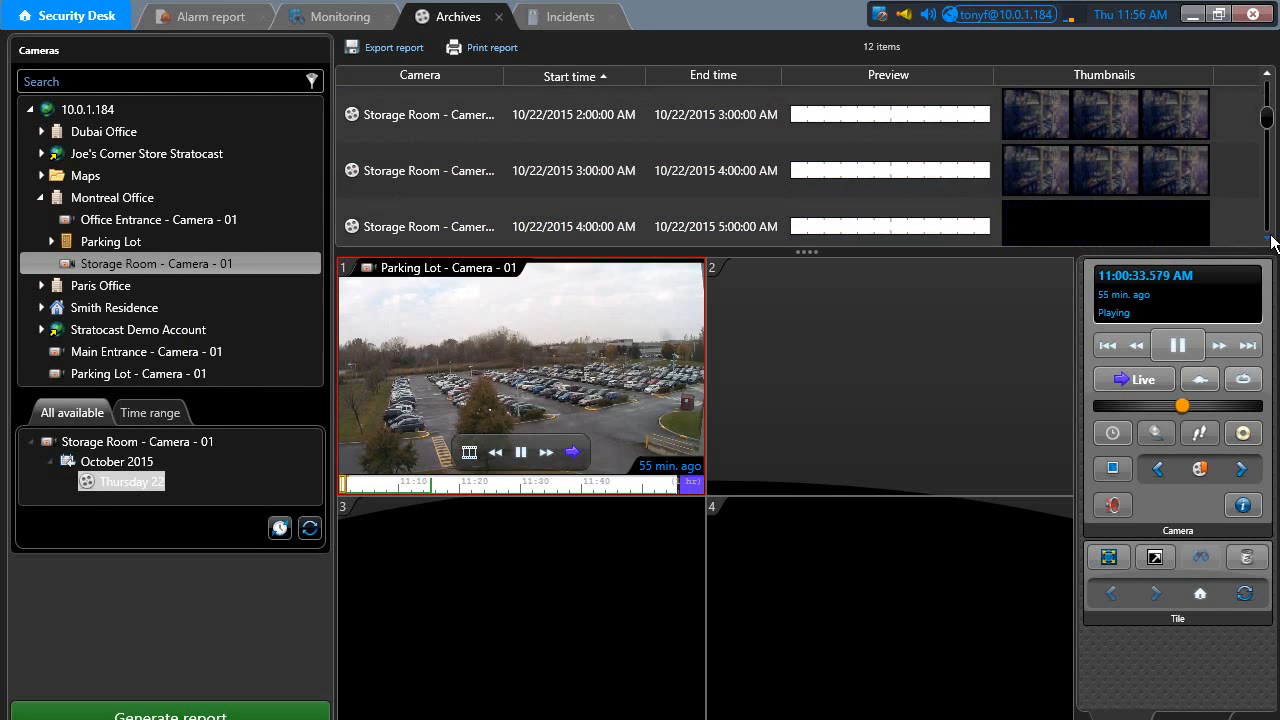
{"action": "left_click", "coordinate": [1268, 239]}
{"action": "left_click", "coordinate": [1268, 239]}
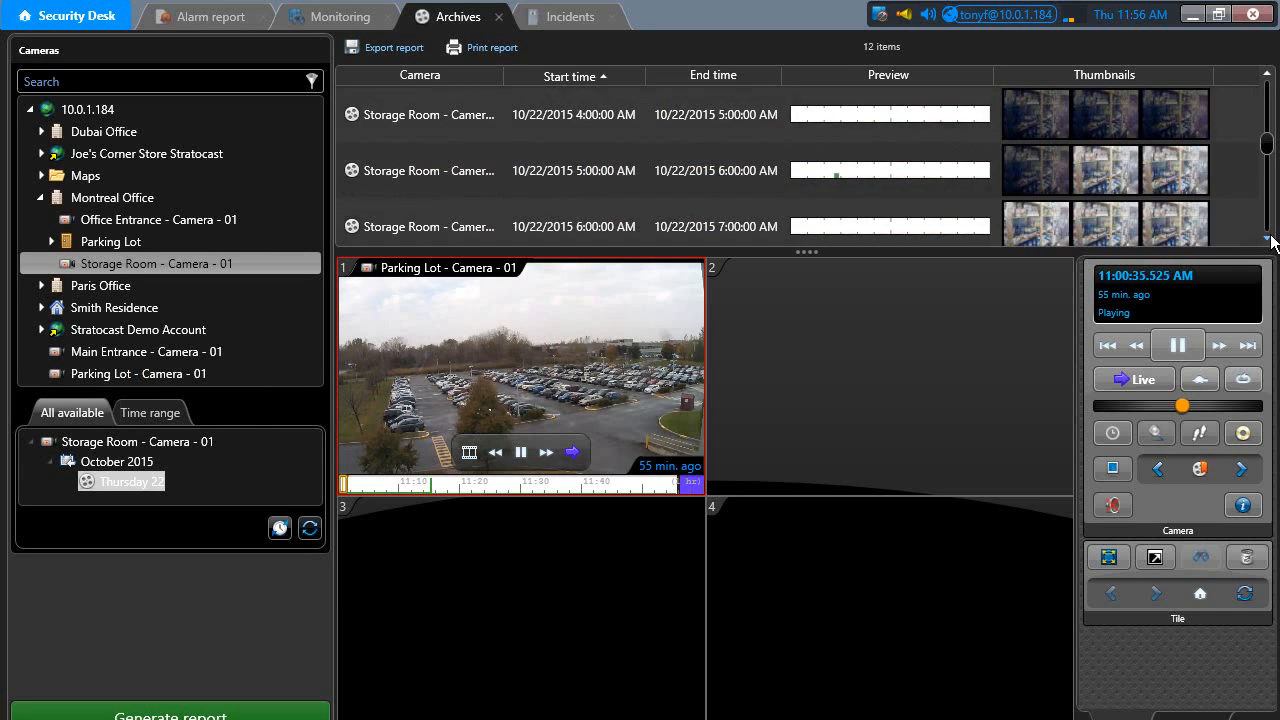
{"action": "left_click", "coordinate": [1077, 162]}
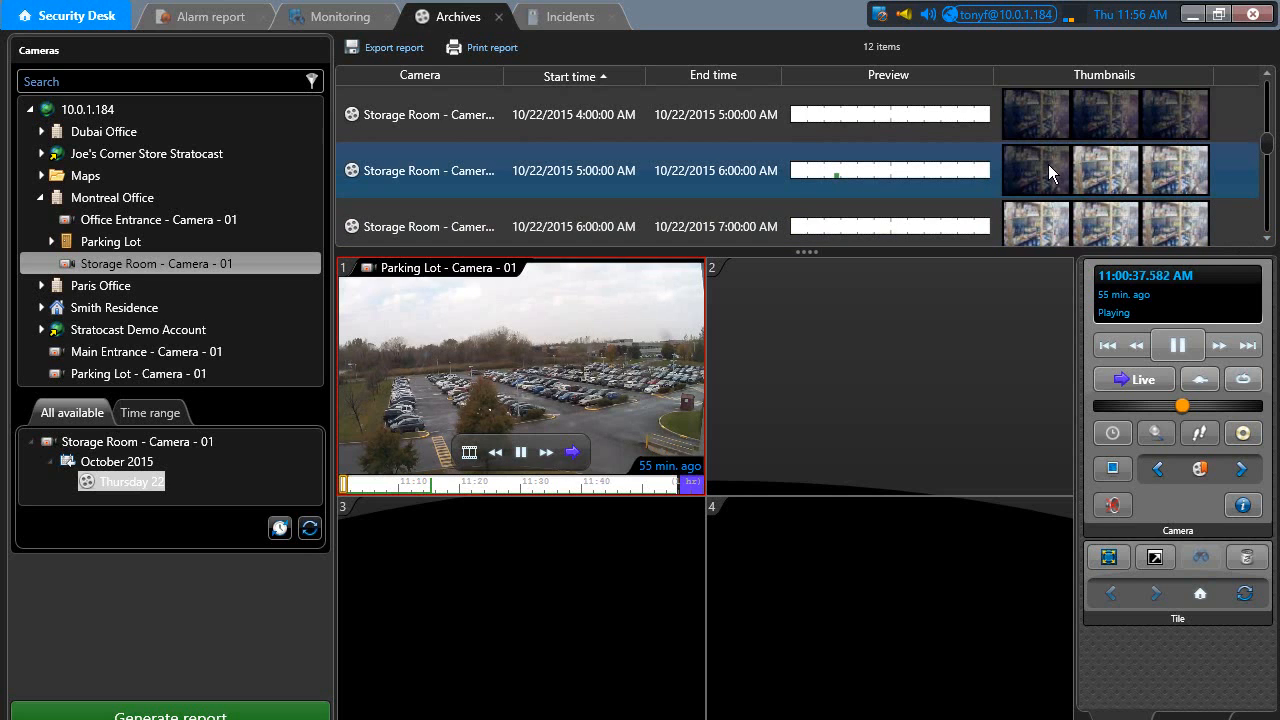
{"action": "left_click", "coordinate": [528, 172]}
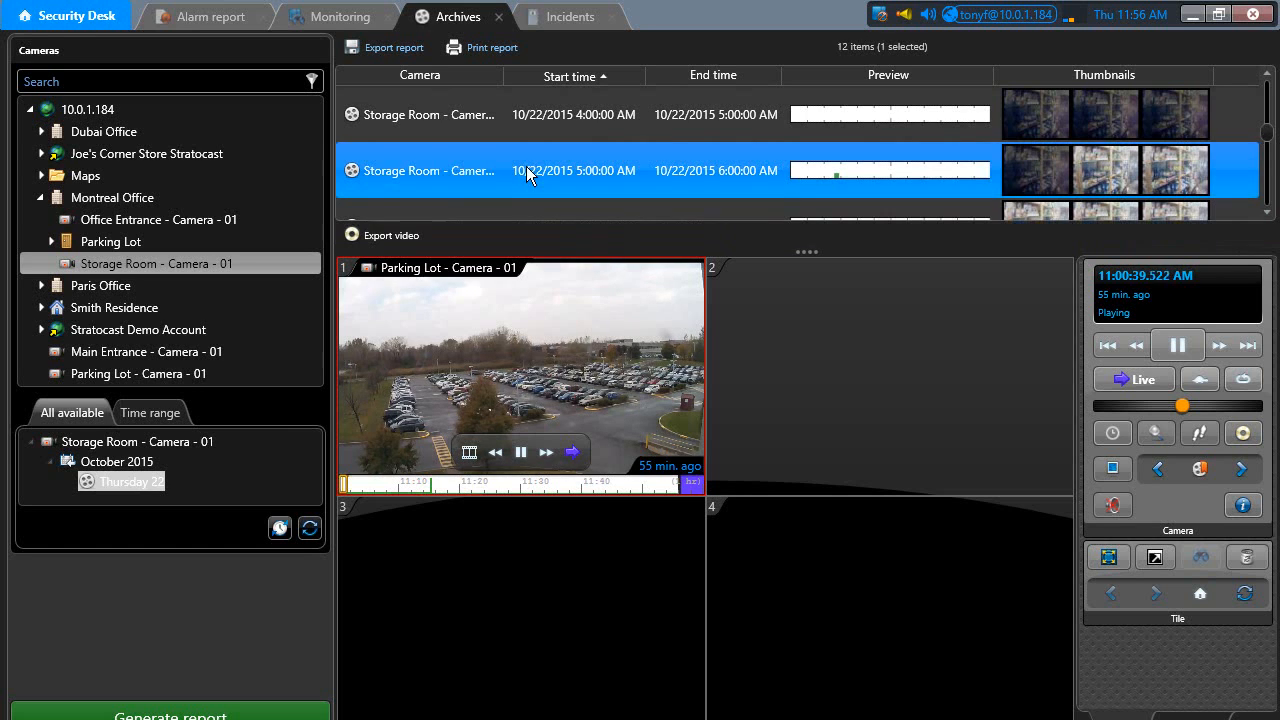
{"action": "left_click_drag", "start_coordinate": [447, 165], "coordinate": [499, 332]}
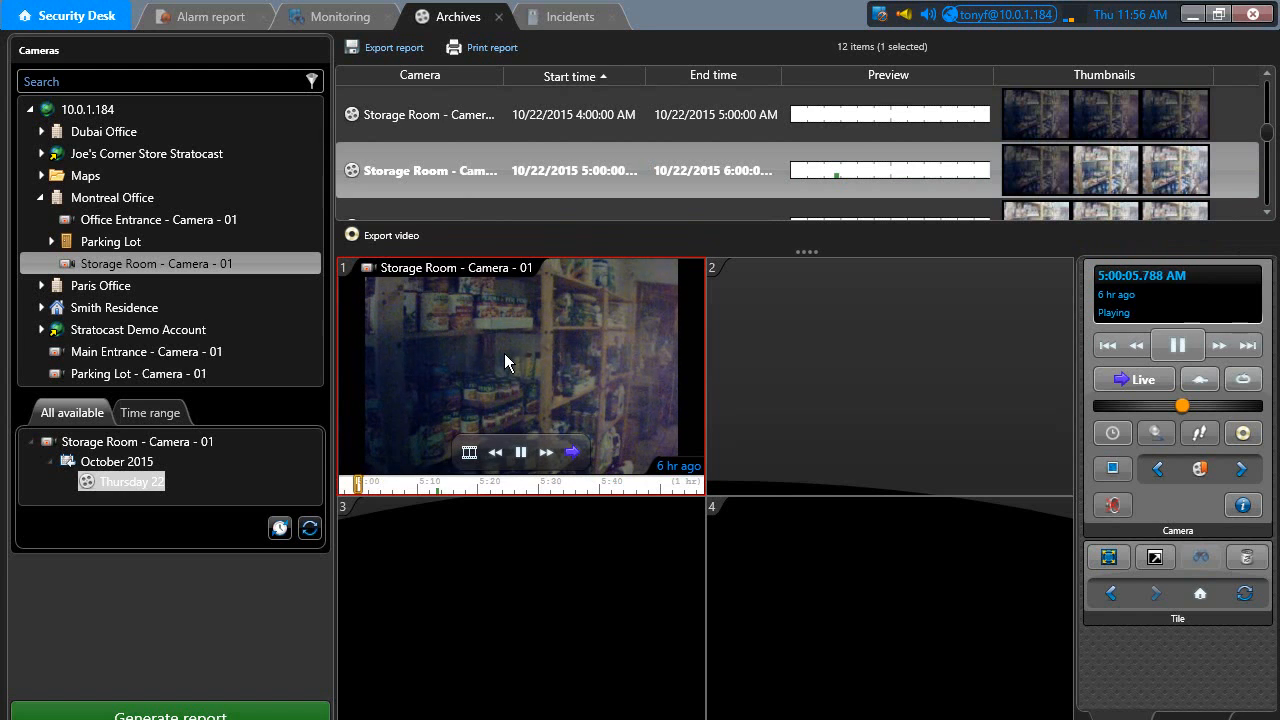
- Stop incident recording on tile 1 and title the incident report "Delivery incoming"
{"action": "right_click", "coordinate": [449, 349]}
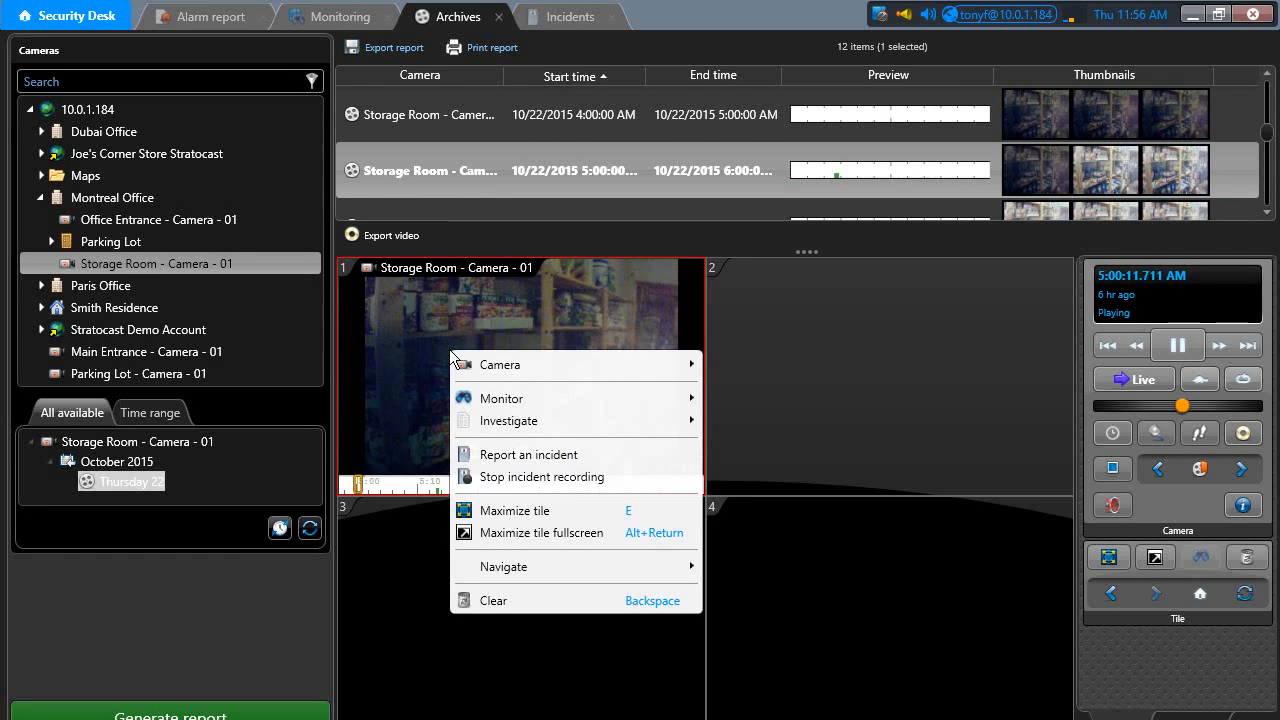
{"action": "left_click", "coordinate": [577, 478]}
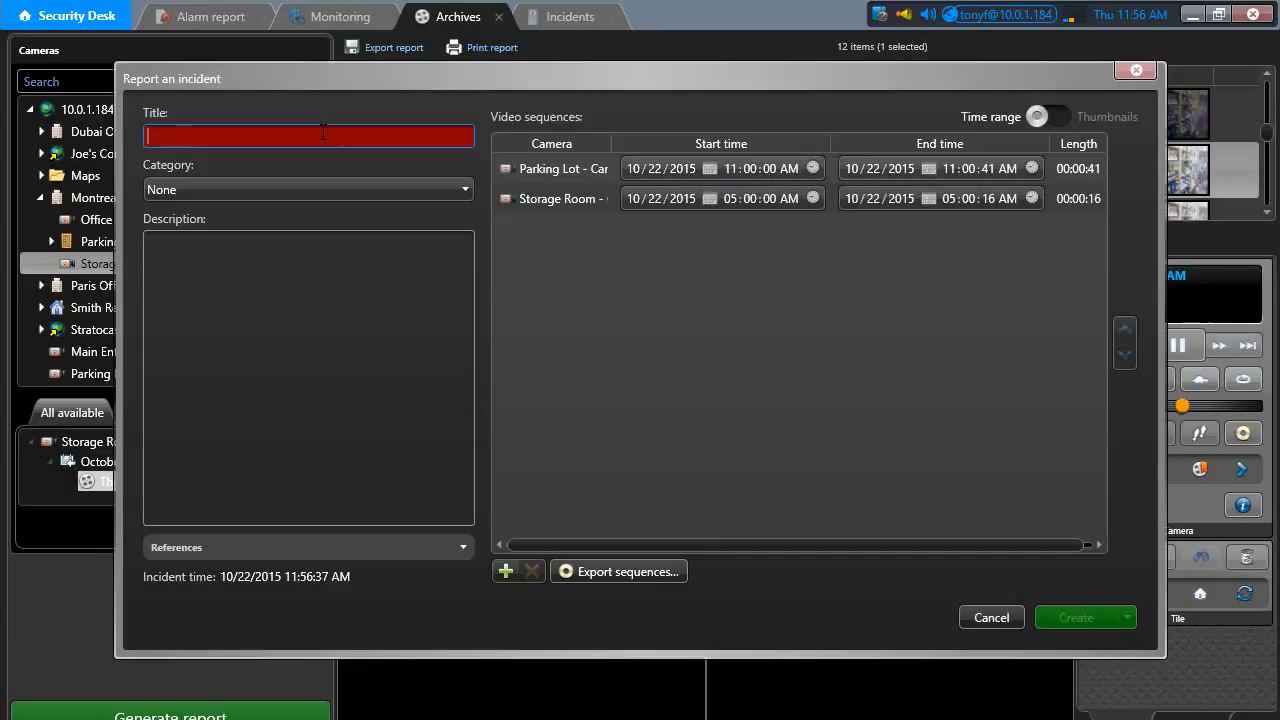
{"action": "type", "text": "De"}
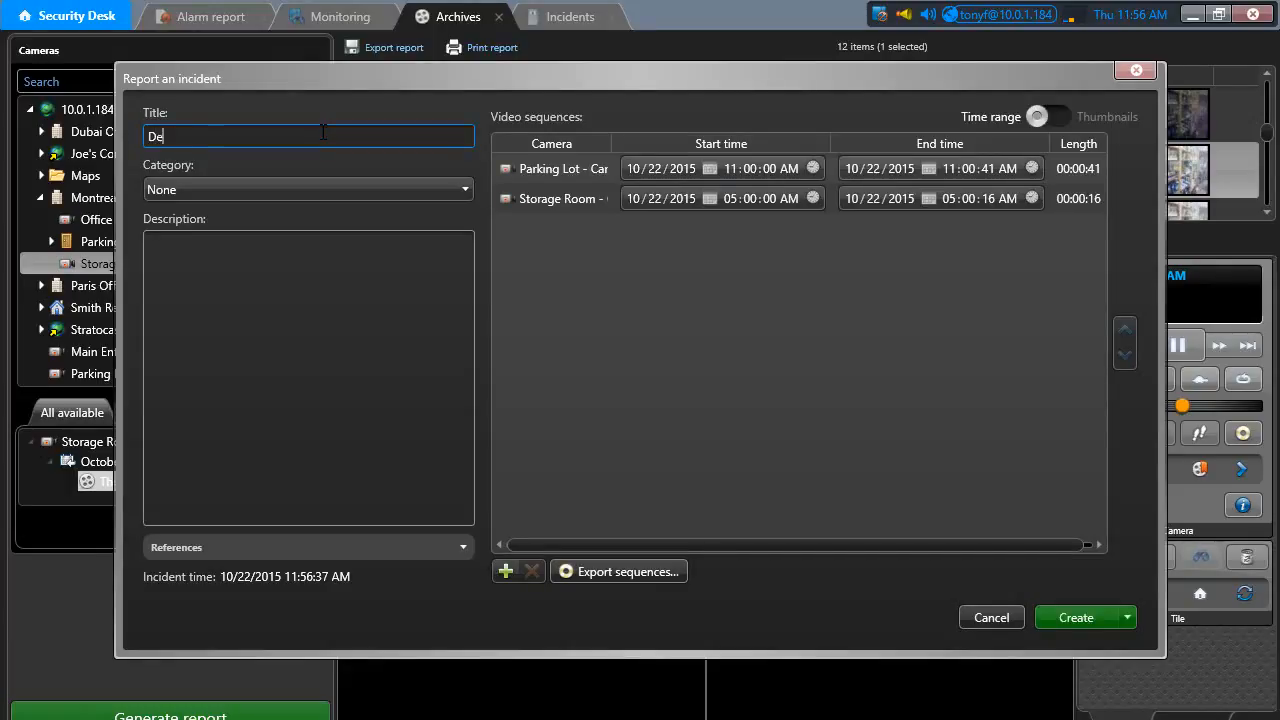
{"action": "type", "text": "livery incoming"}
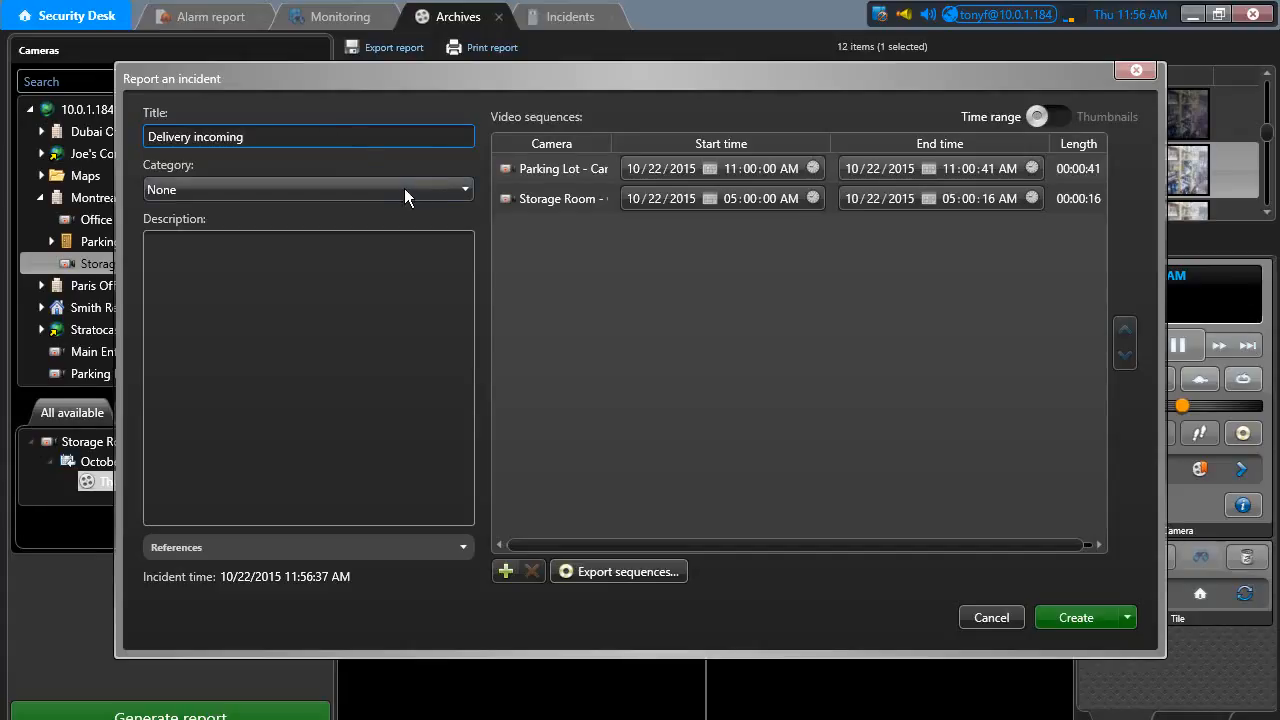
- Set the incident category to Vandalism and enter the description "Truck hit light post."
{"action": "left_click", "coordinate": [441, 190]}
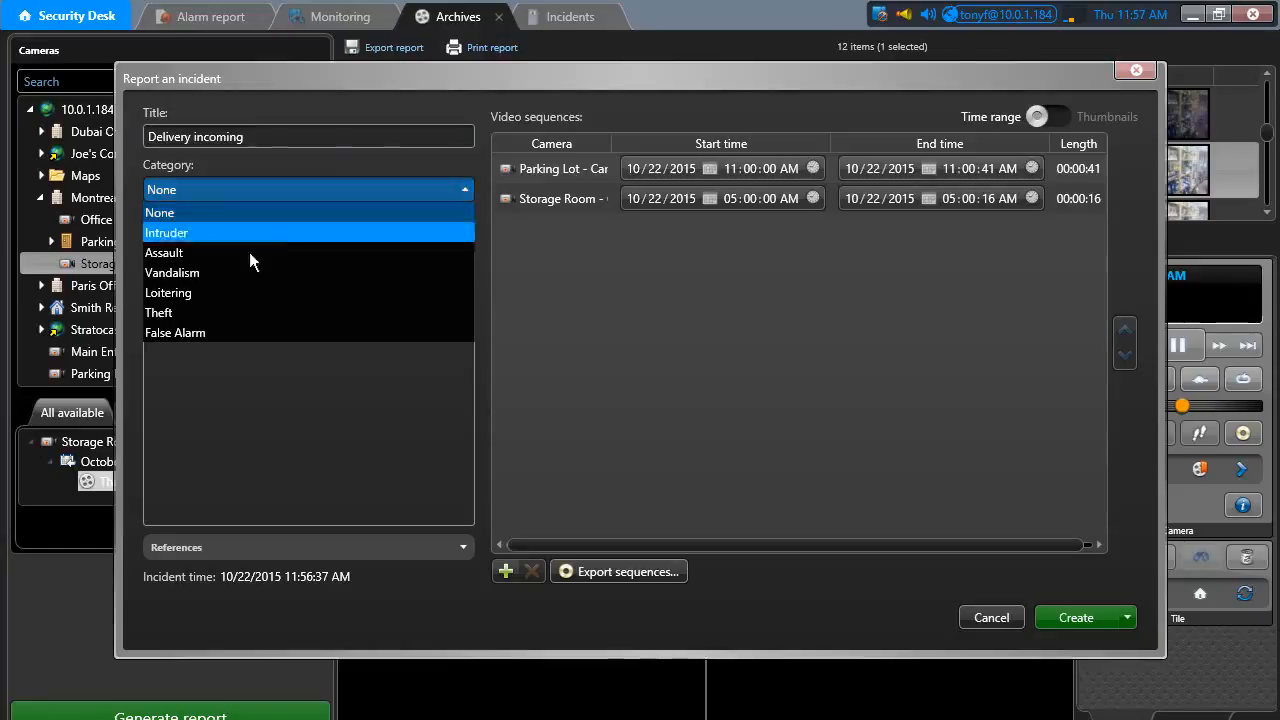
{"action": "left_click", "coordinate": [197, 270]}
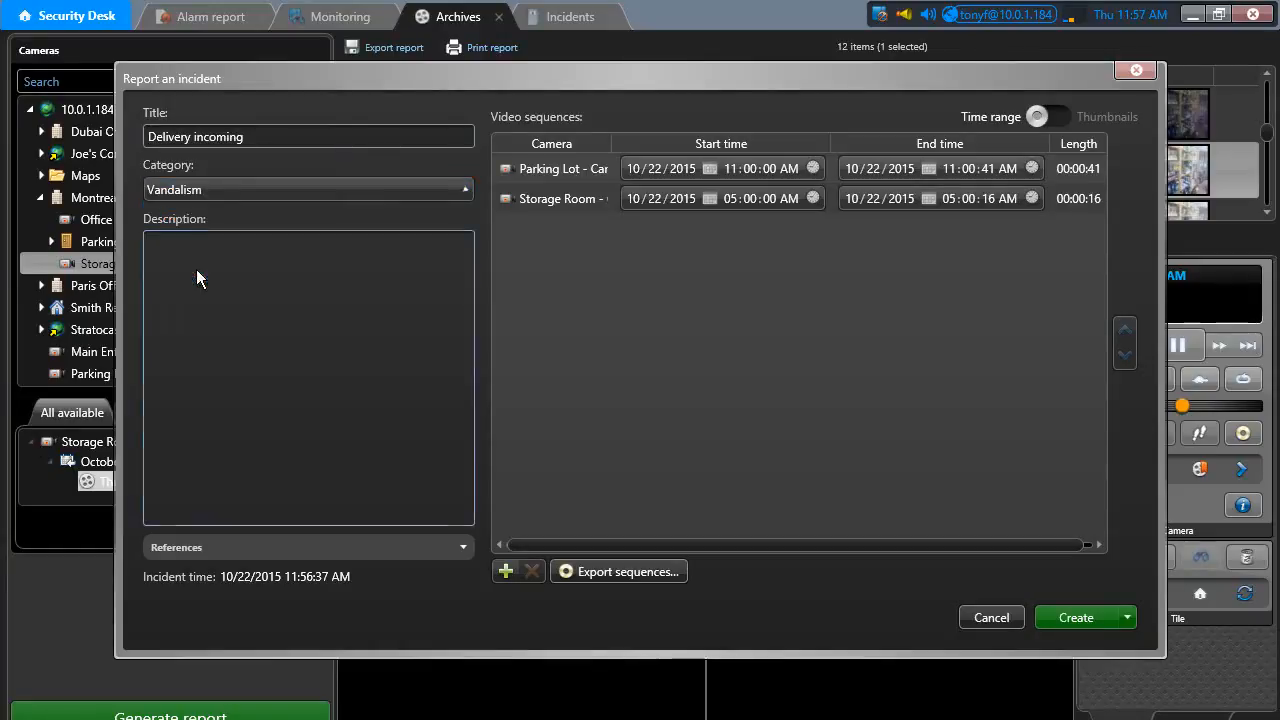
{"action": "left_click", "coordinate": [222, 274]}
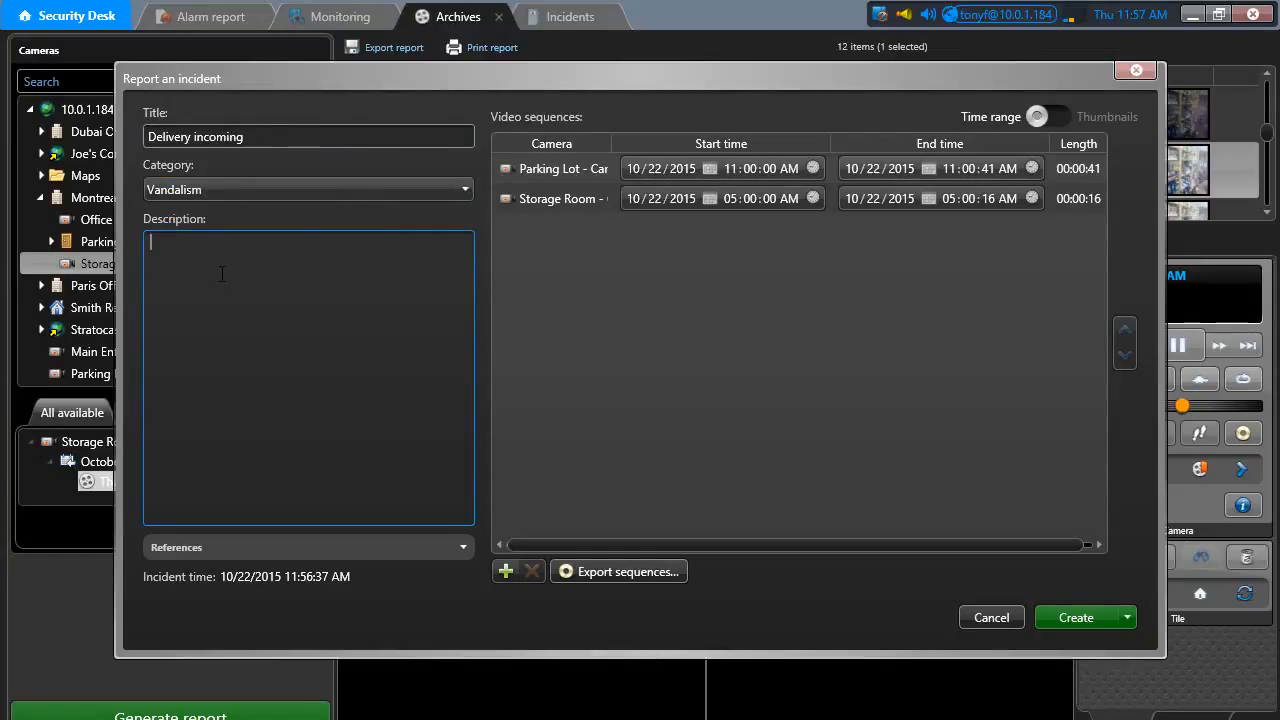
{"action": "type", "text": "Truck hit light post."}
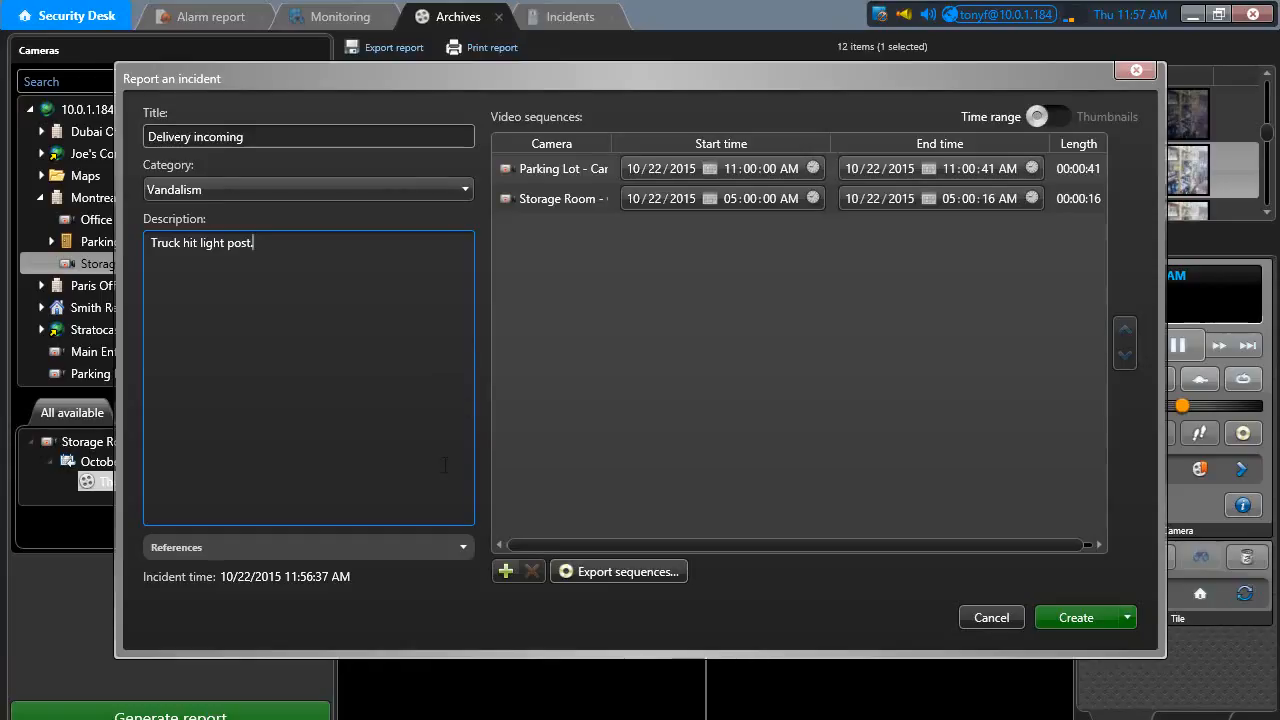
- Expand the incident's references and compare them with the cameras in the recorded video sequences
{"action": "left_click", "coordinate": [387, 547]}
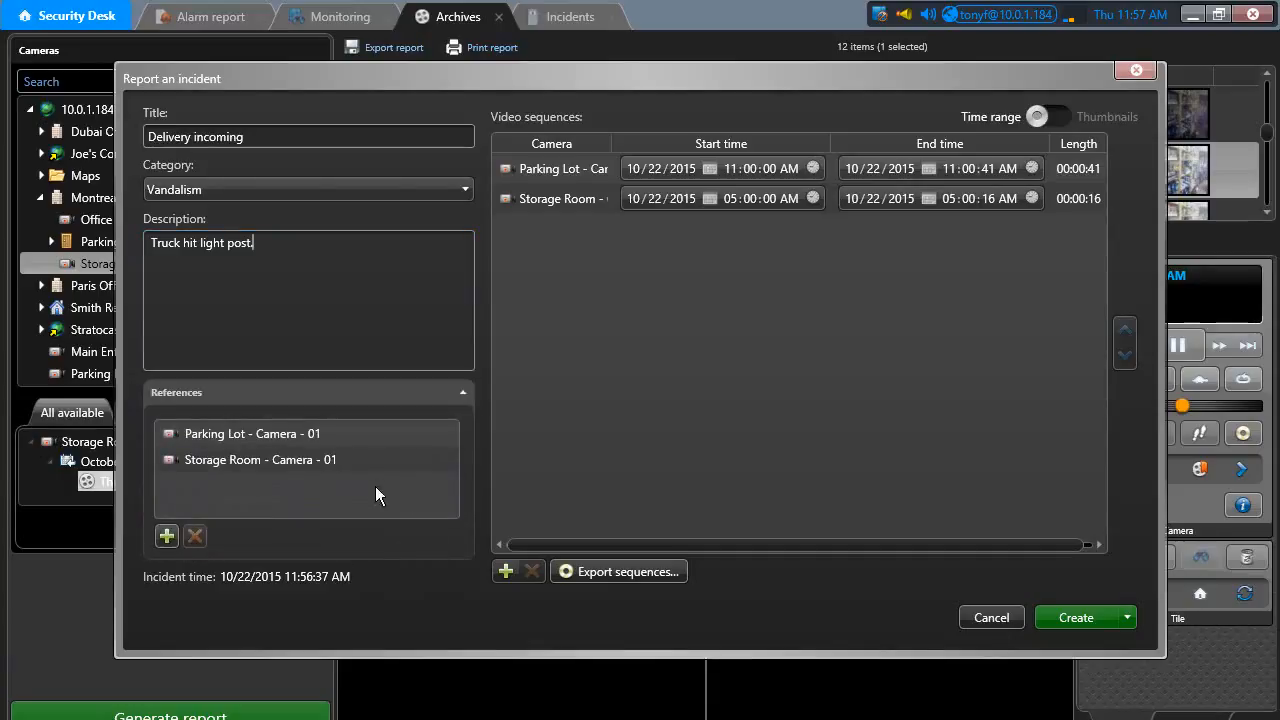
{"action": "left_click", "coordinate": [582, 166]}
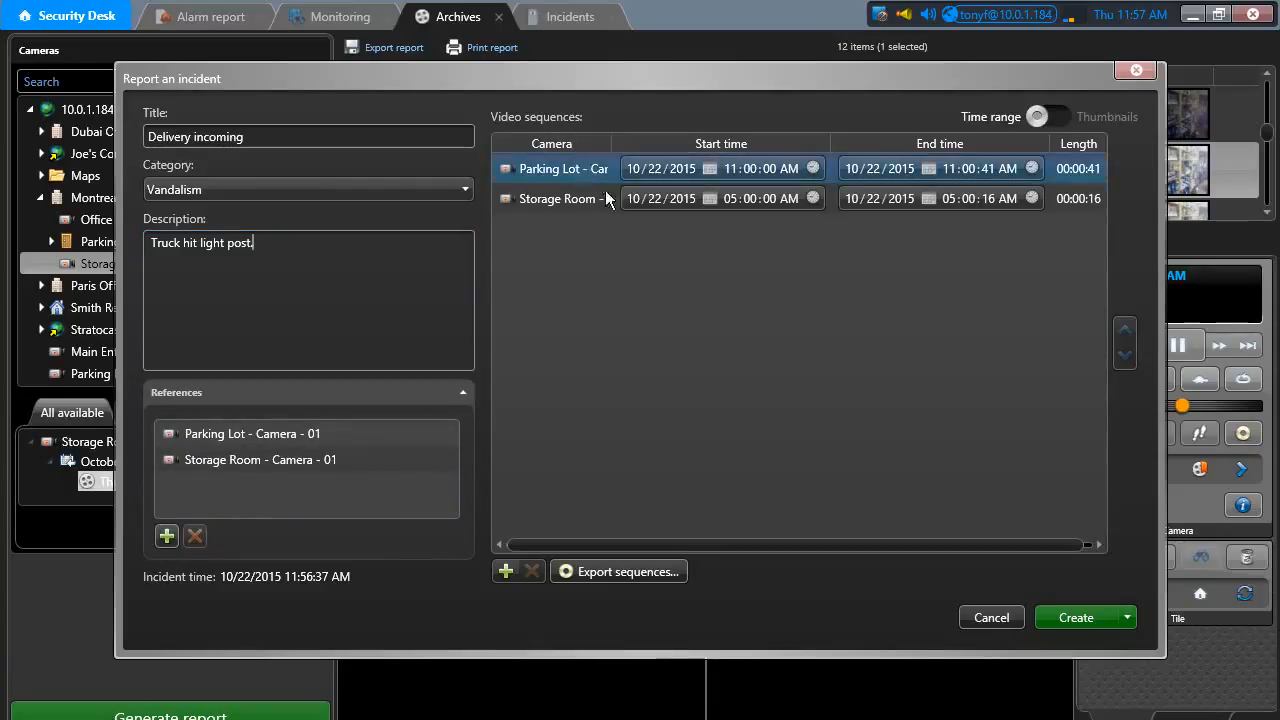
{"action": "left_click", "coordinate": [583, 200]}
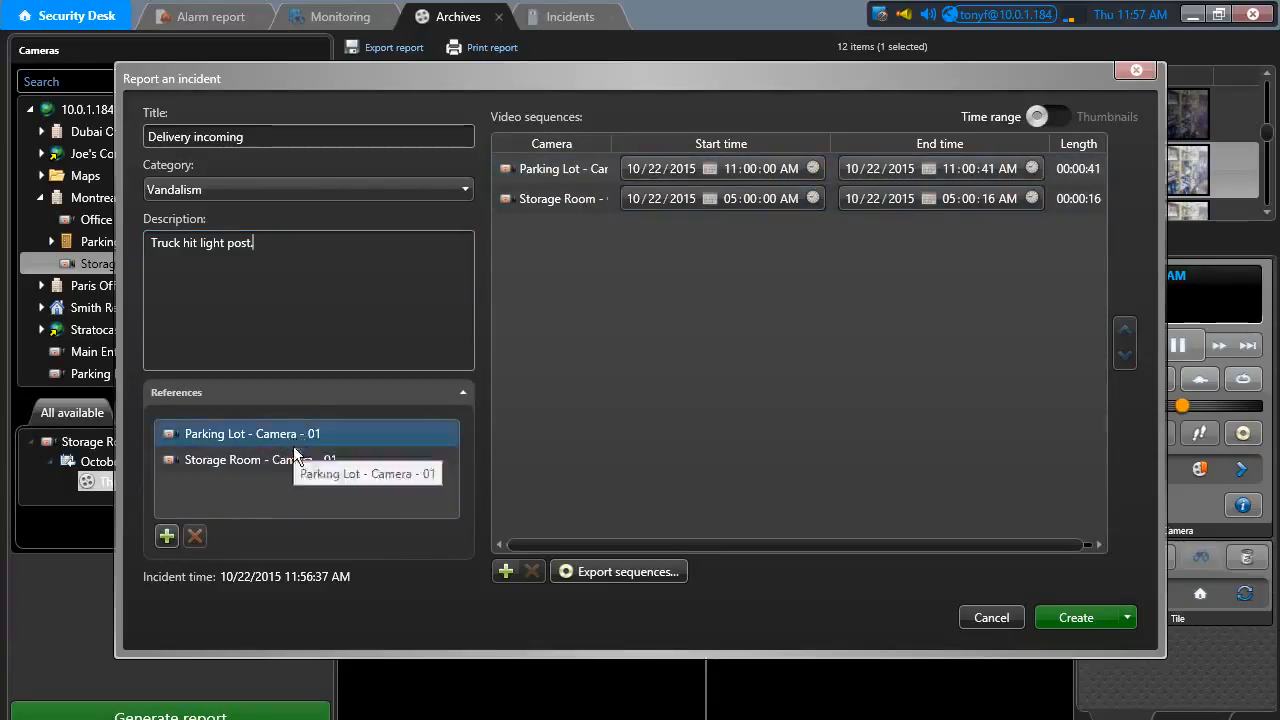
- Search the entities available as incident references, filtering by the Door entity type
{"action": "left_click", "coordinate": [166, 537]}
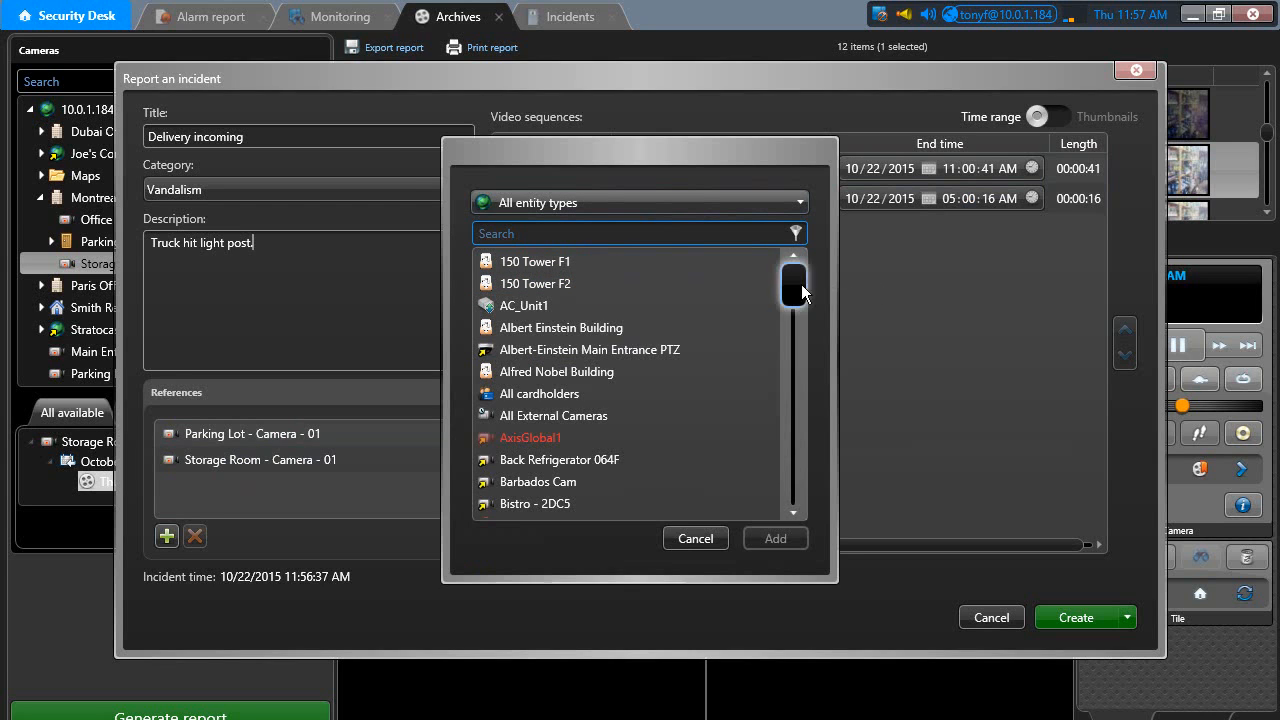
{"action": "left_click_drag", "start_coordinate": [801, 291], "coordinate": [801, 303]}
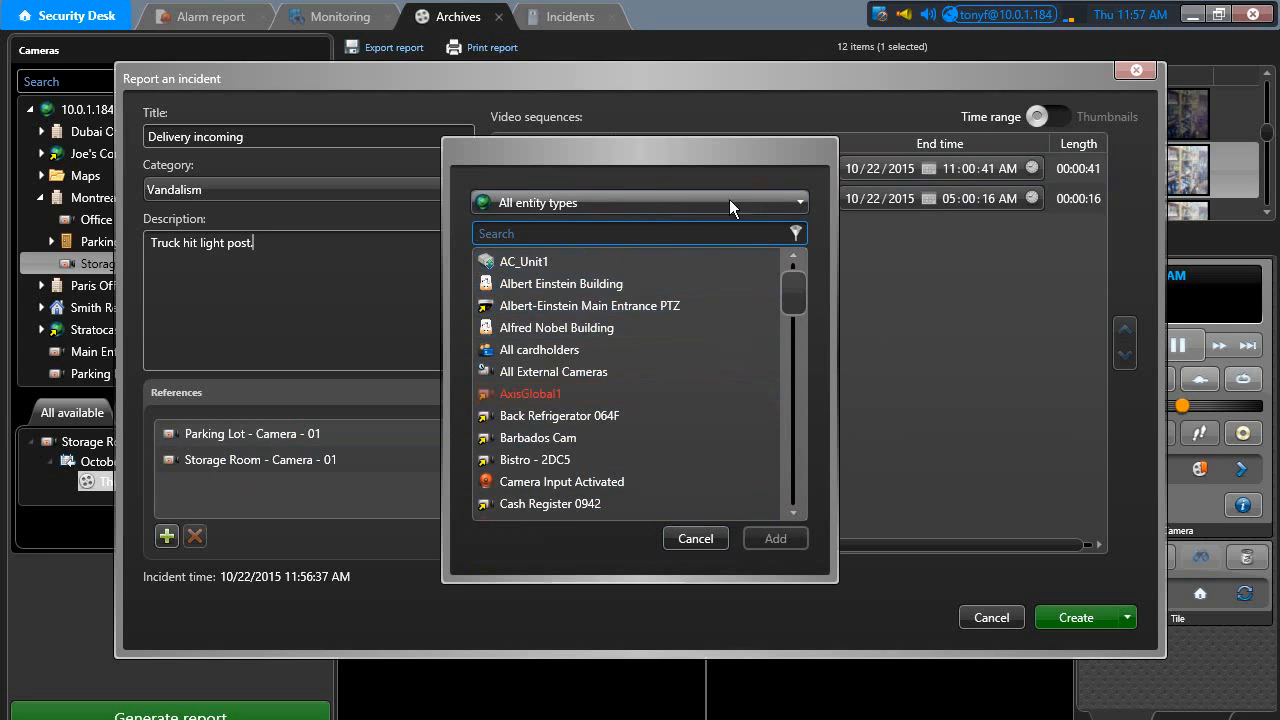
{"action": "left_click", "coordinate": [795, 232]}
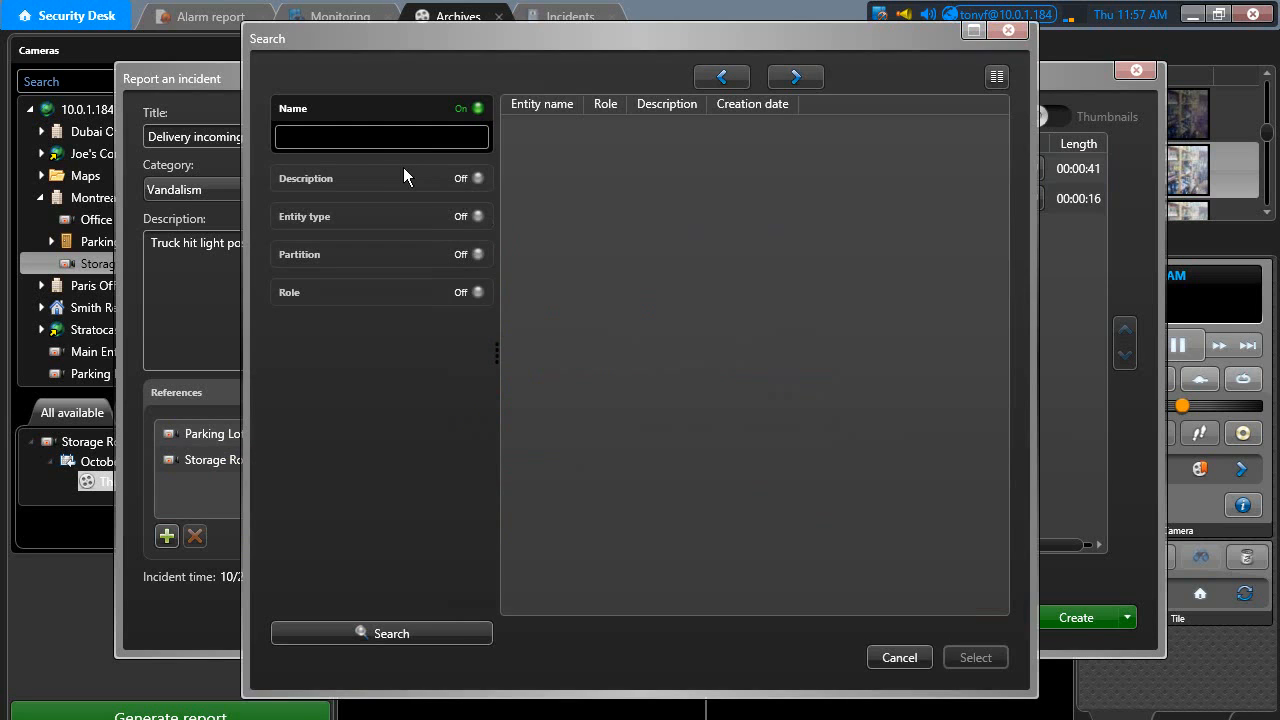
{"action": "left_click", "coordinate": [325, 135]}
{"action": "left_click", "coordinate": [336, 217]}
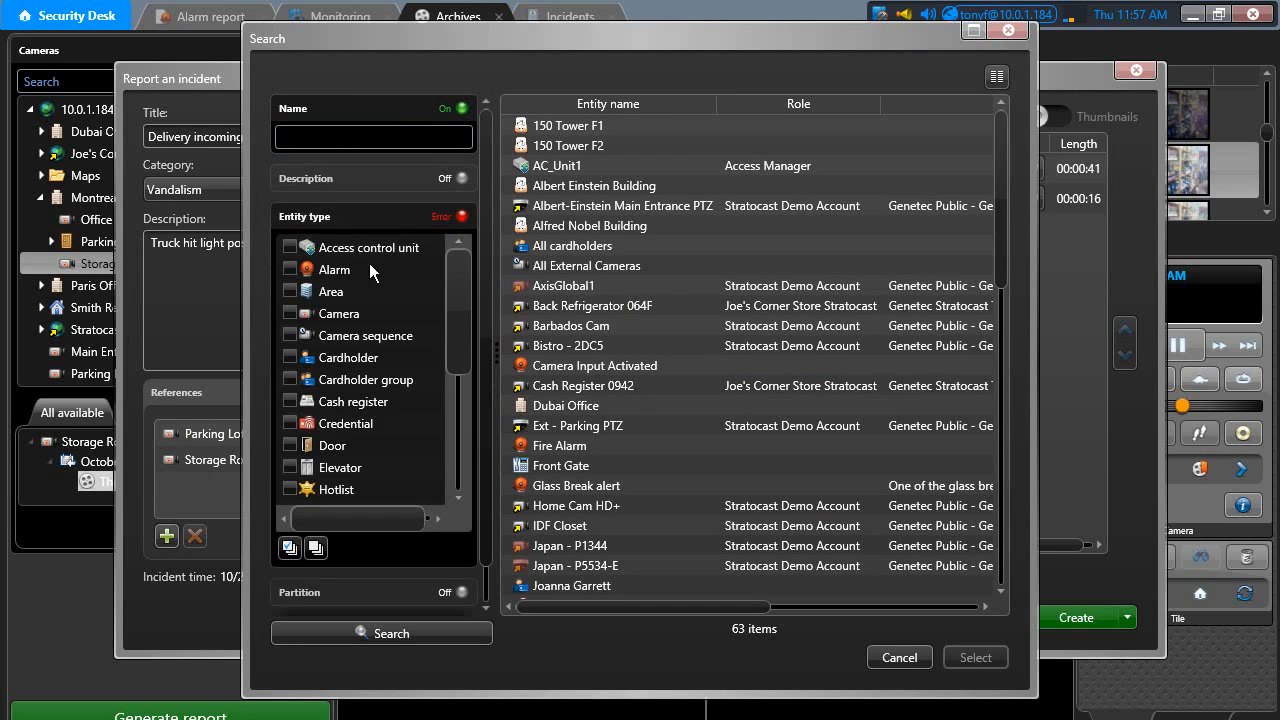
{"action": "left_click", "coordinate": [300, 446]}
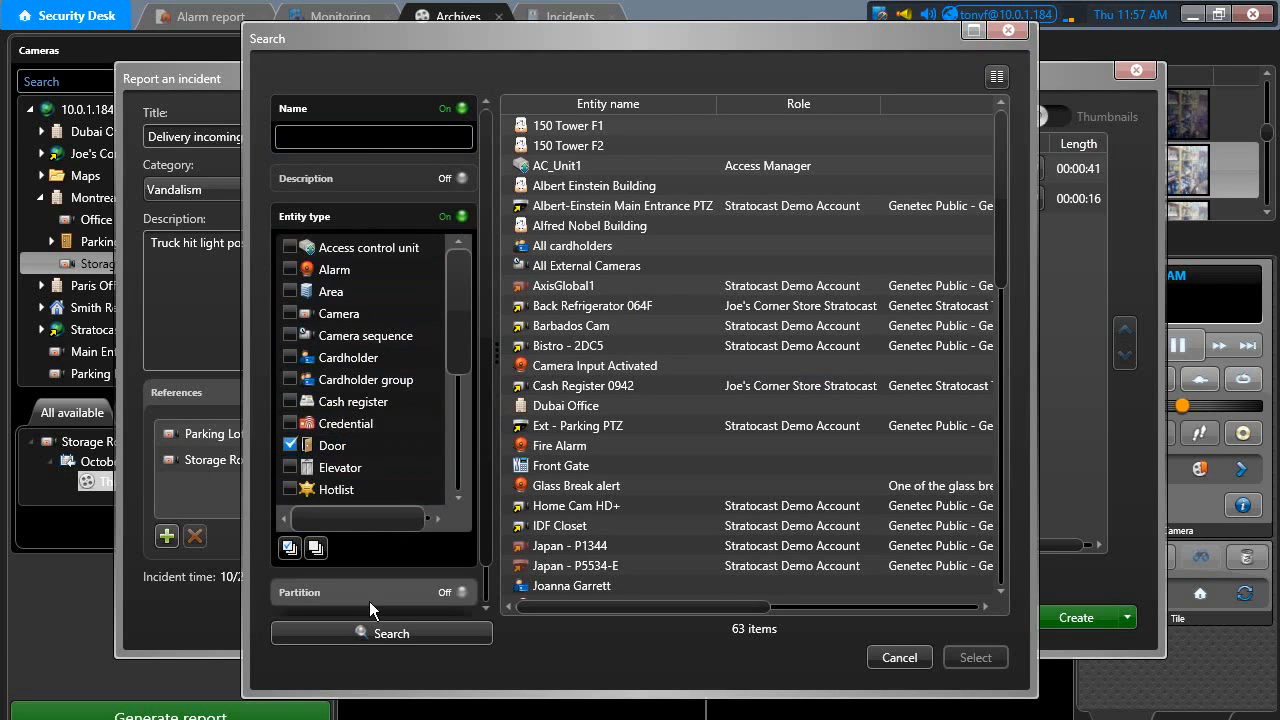
{"action": "left_click", "coordinate": [358, 630]}
- Add the Parking Lot door to the incident's references
{"action": "left_click", "coordinate": [560, 132]}
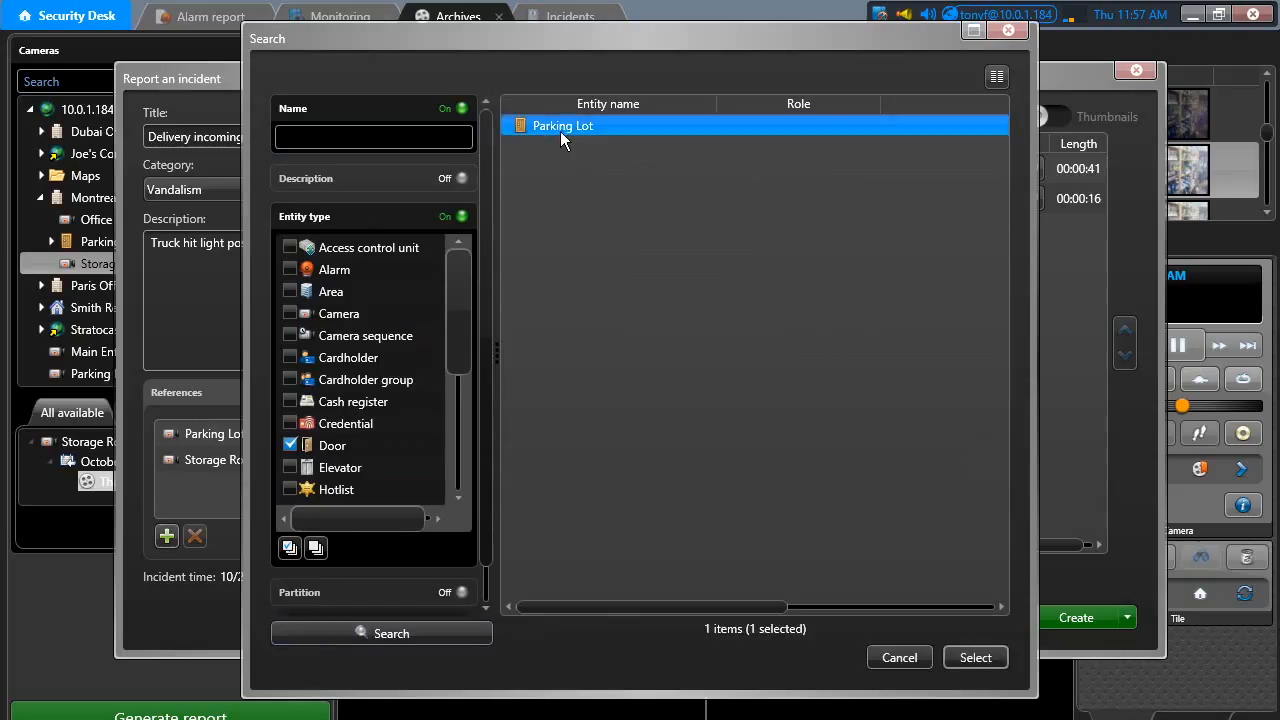
{"action": "left_click", "coordinate": [981, 657]}
{"action": "left_click", "coordinate": [567, 264]}
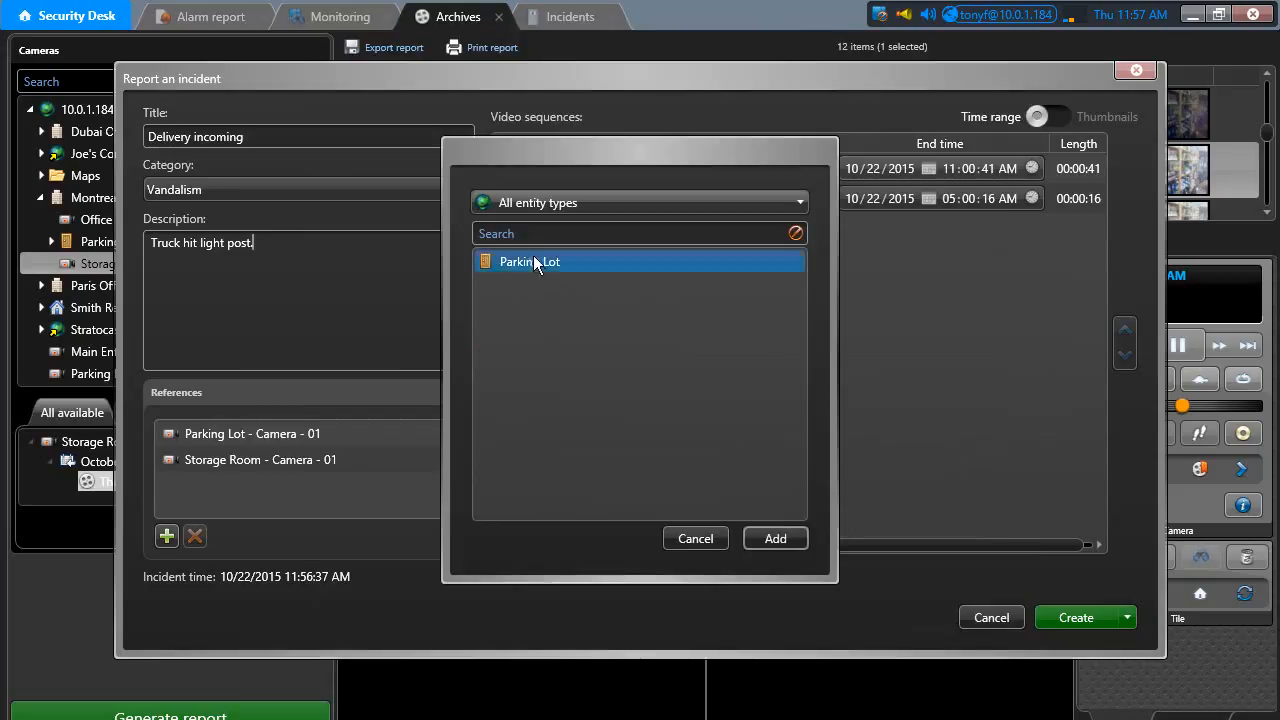
{"action": "left_click", "coordinate": [790, 538]}
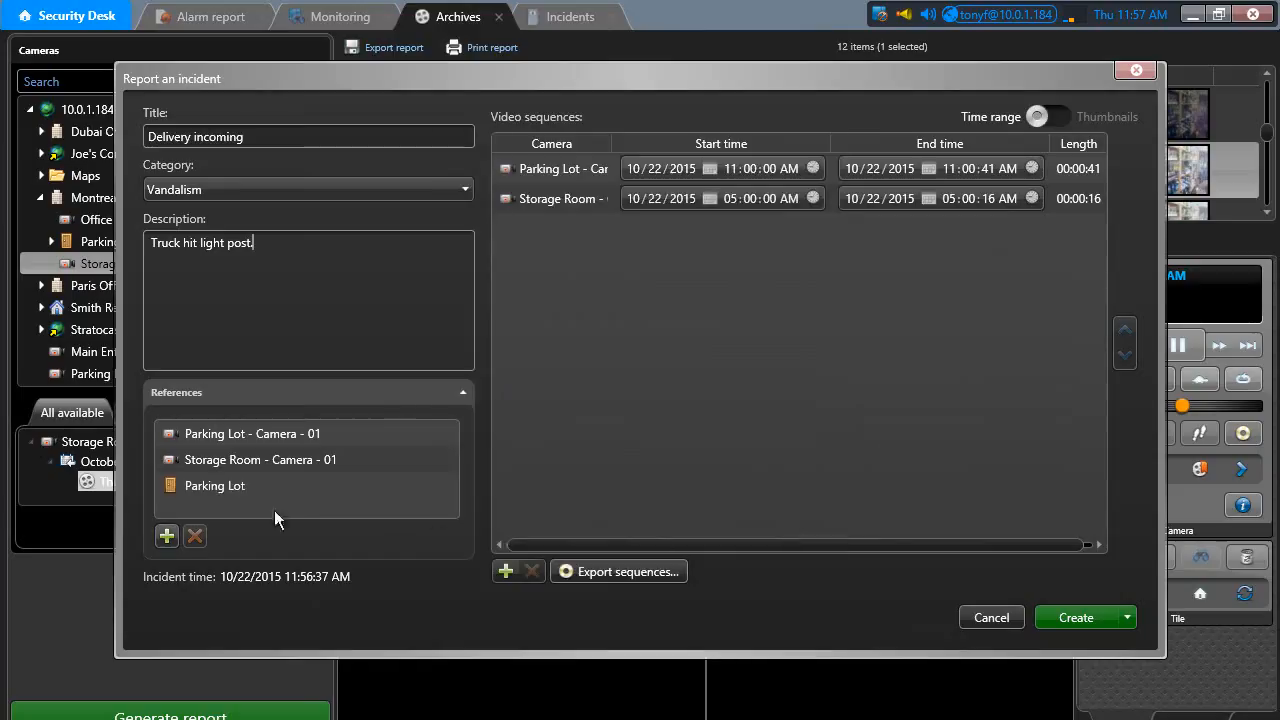
{"action": "left_click", "coordinate": [229, 485]}
{"action": "left_click", "coordinate": [591, 159]}
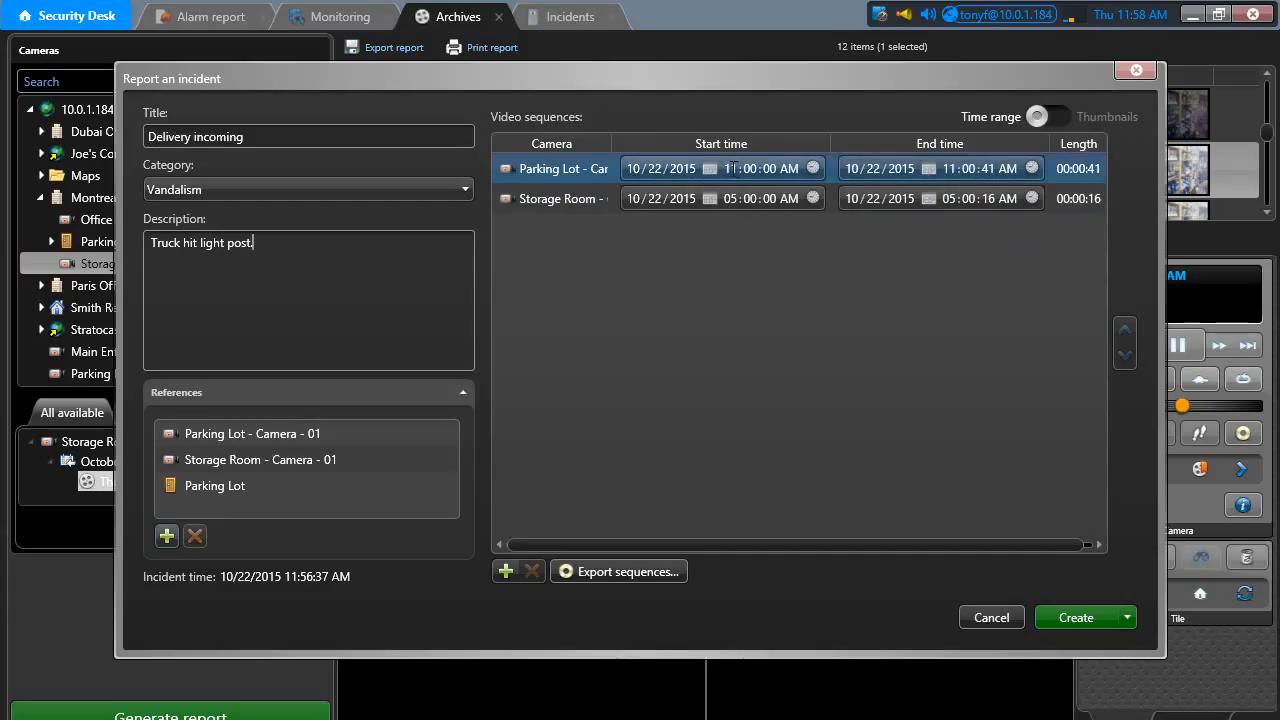
- Set the start time of the Parking Lot camera's video sequence to 03:54:56 AM
{"action": "left_click", "coordinate": [748, 197]}
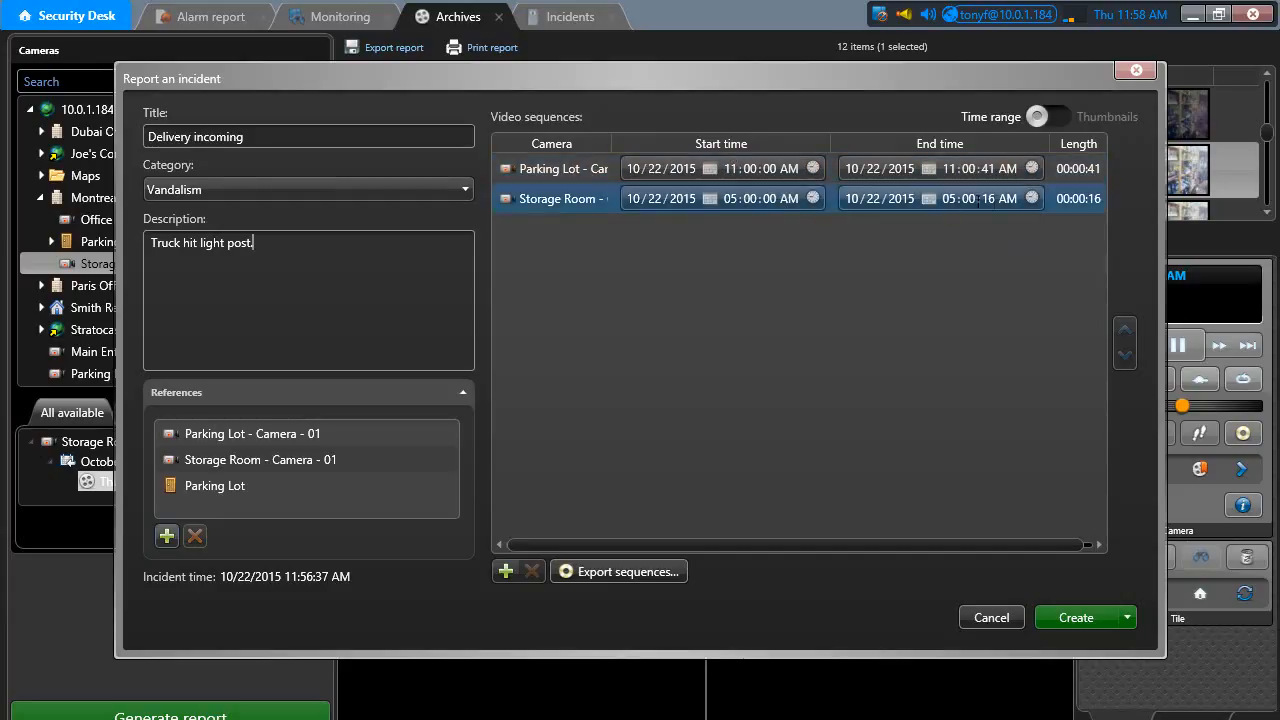
{"action": "left_click", "coordinate": [729, 168]}
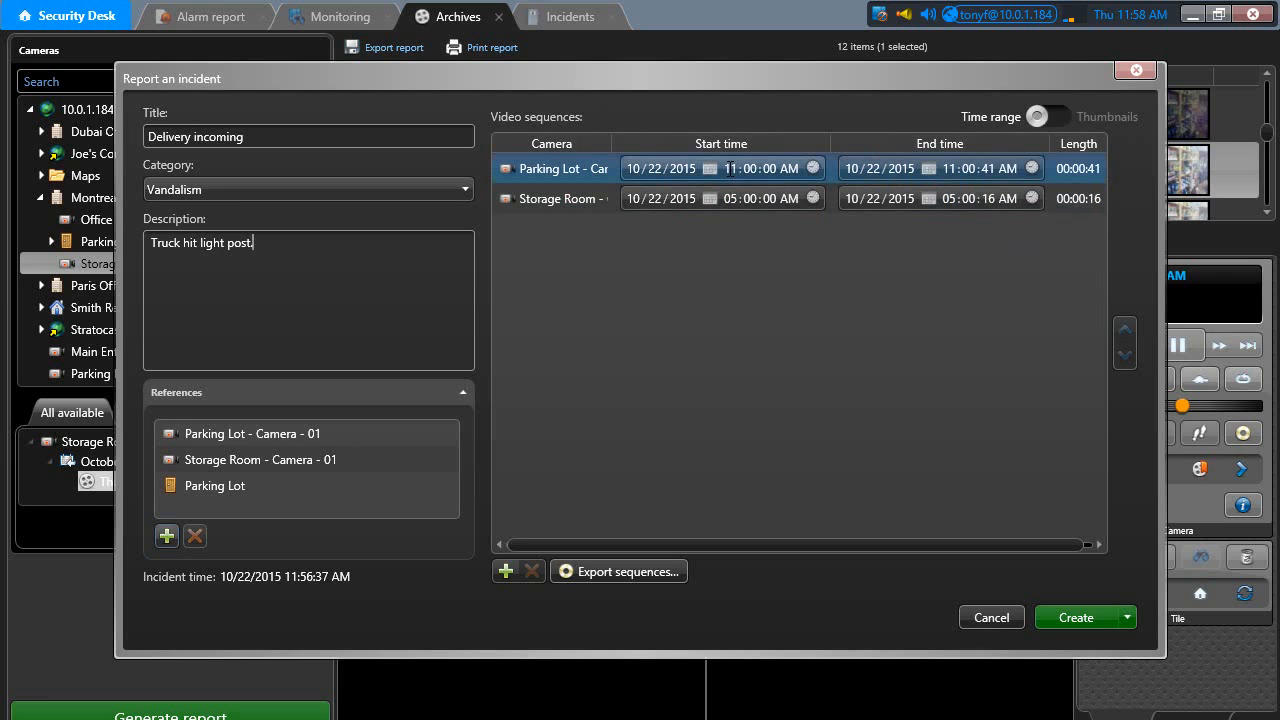
{"action": "left_click", "coordinate": [812, 168]}
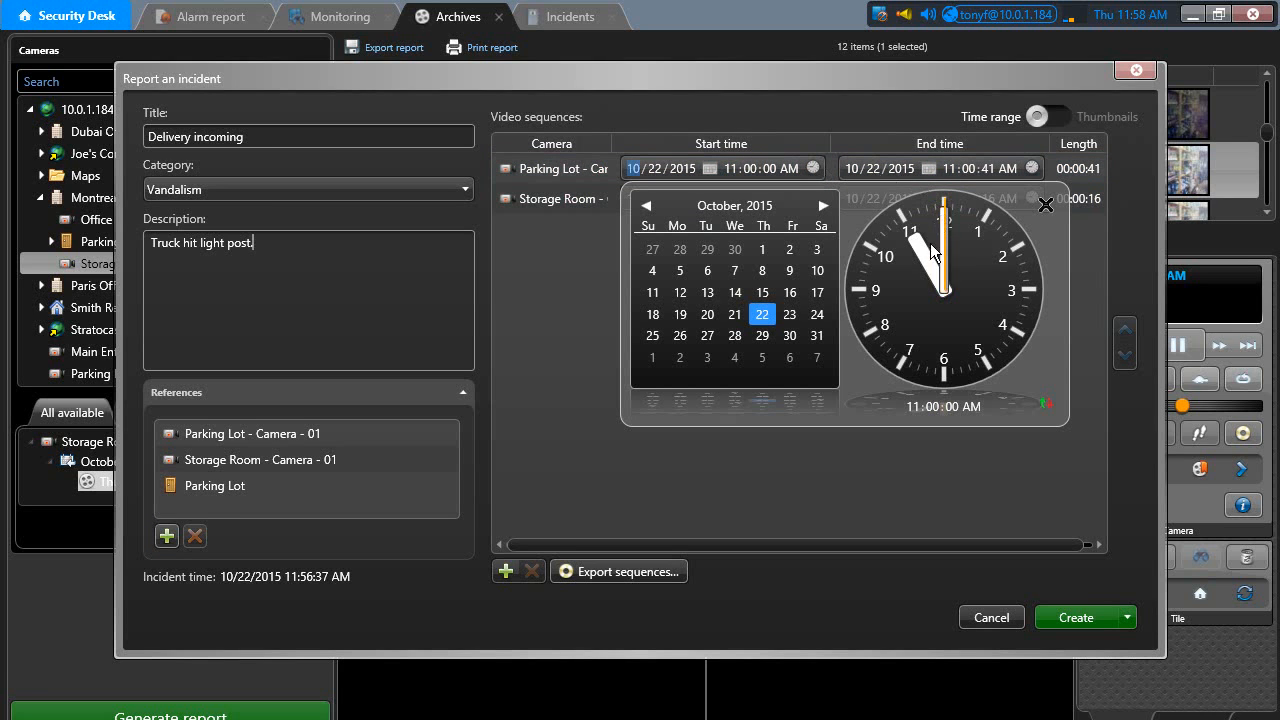
{"action": "left_click_drag", "start_coordinate": [931, 256], "coordinate": [975, 343]}
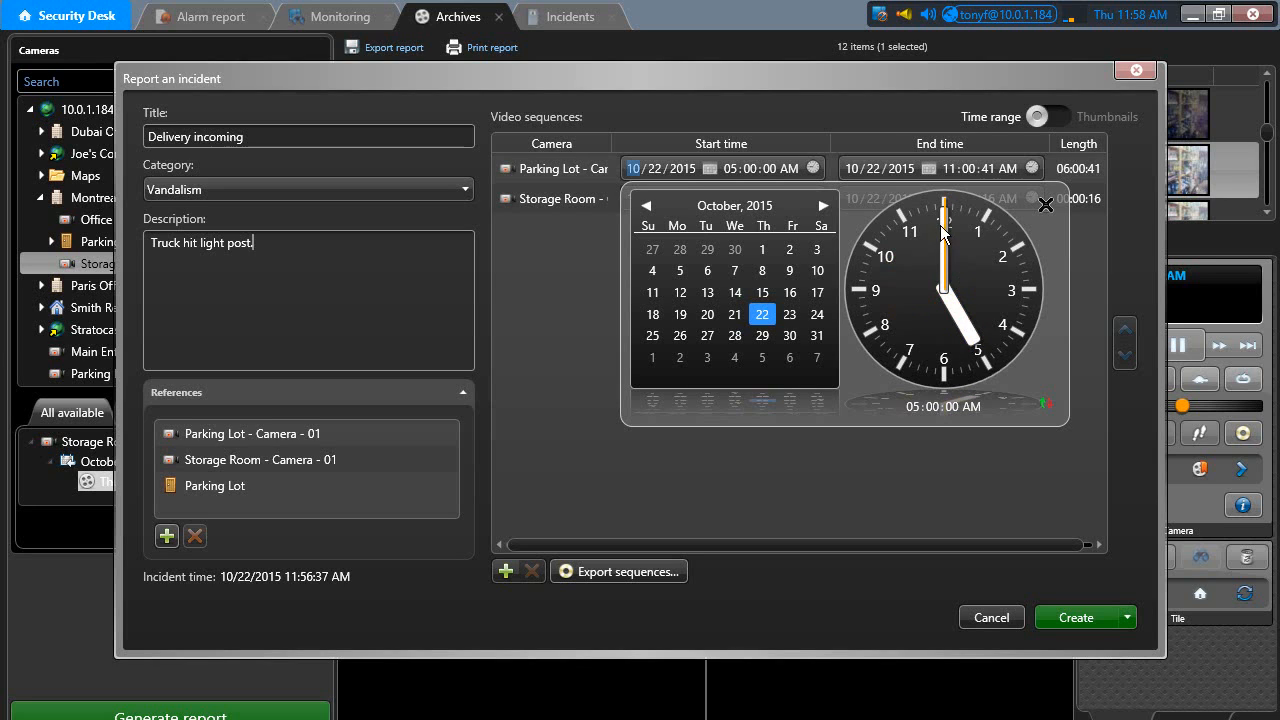
{"action": "scroll", "coordinate": [942, 235], "scroll_direction": "down", "scroll_amount": 1}
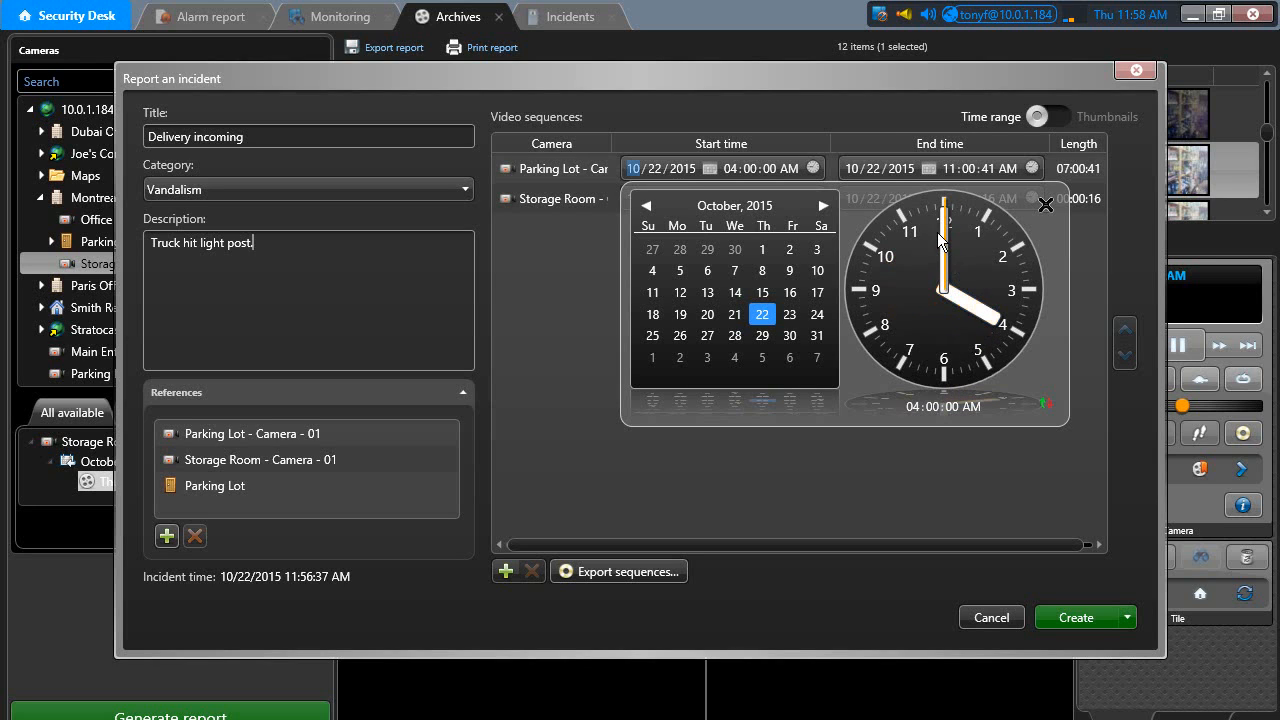
{"action": "scroll", "coordinate": [942, 242], "scroll_direction": "down", "scroll_amount": 1}
{"action": "scroll", "coordinate": [942, 242], "scroll_direction": "up", "scroll_amount": 1}
{"action": "scroll", "coordinate": [942, 245], "scroll_direction": "down", "scroll_amount": 2}
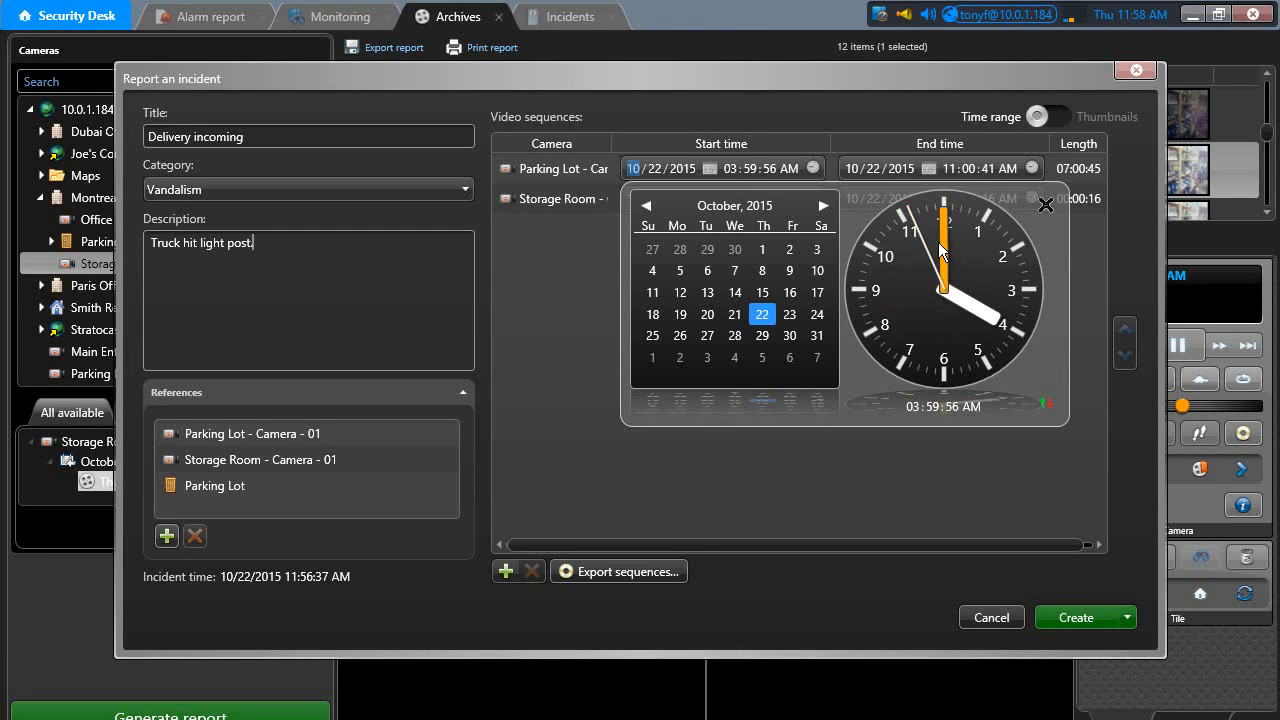
{"action": "left_click_drag", "start_coordinate": [942, 250], "coordinate": [921, 252]}
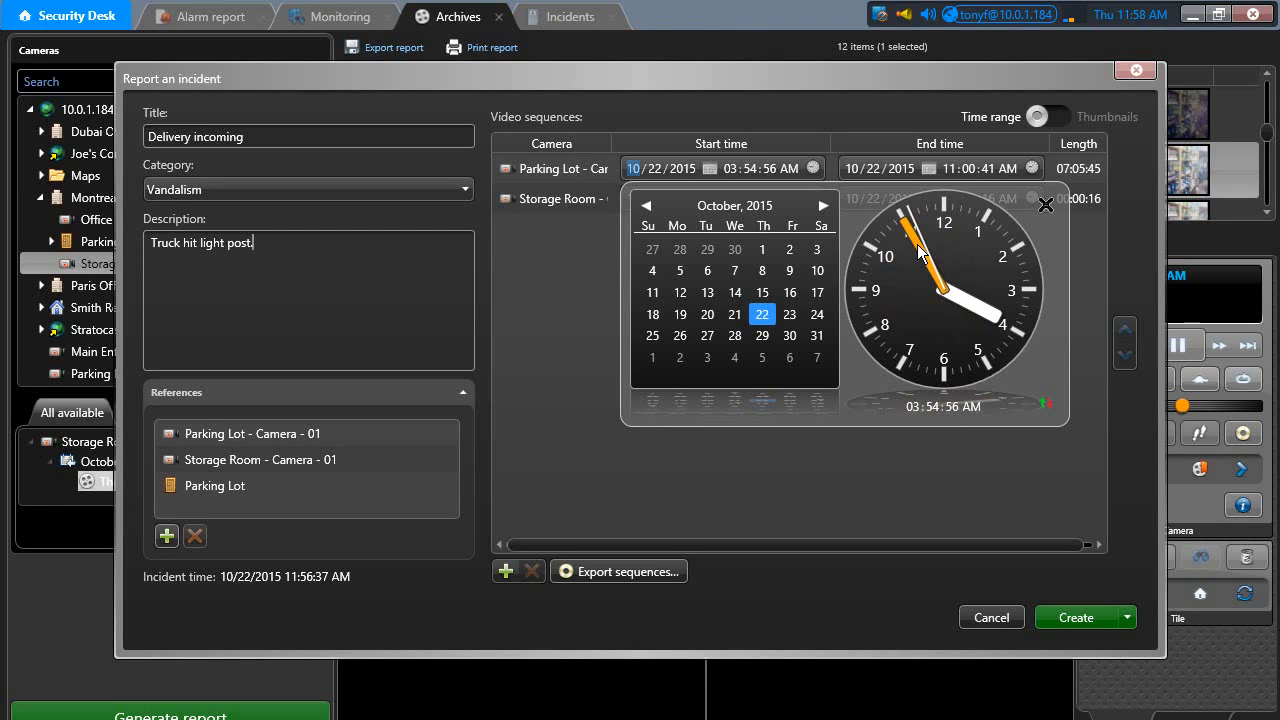
{"action": "left_click", "coordinate": [1045, 205]}
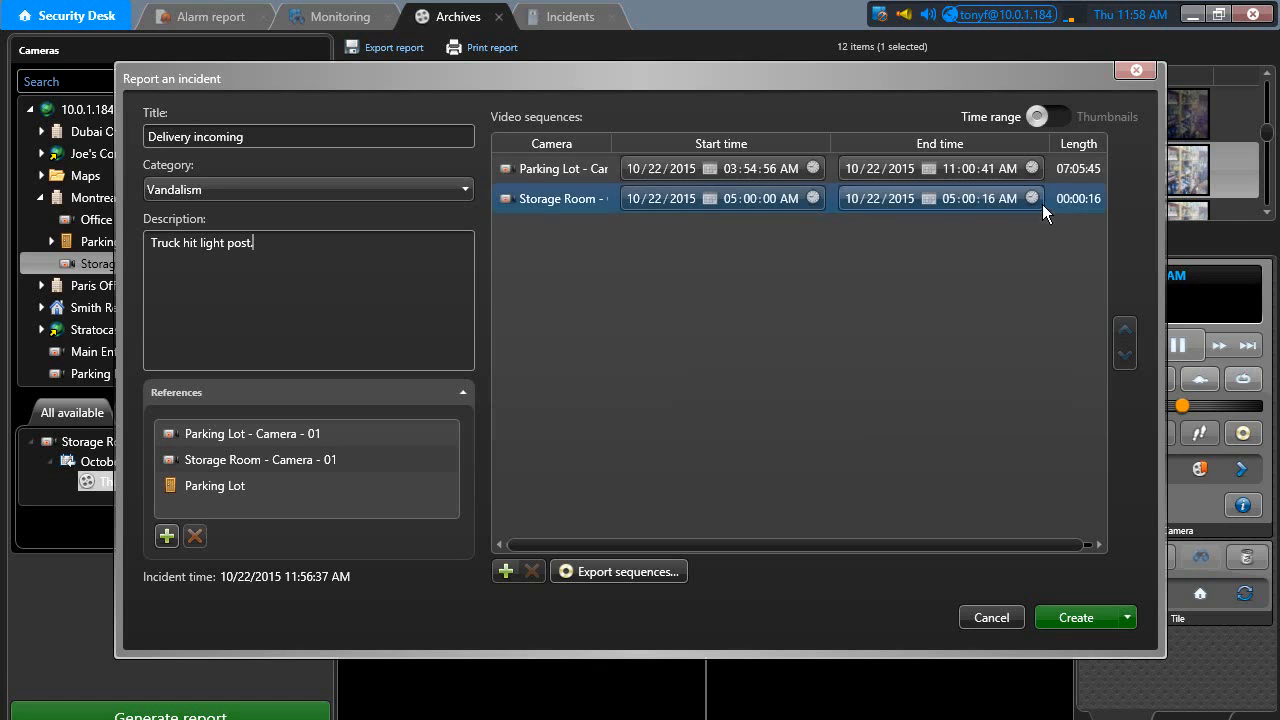
- Move the Parking Lot sequence's start hour to 4, giving a start time of 04:54:56 AM
{"action": "left_click", "coordinate": [814, 169]}
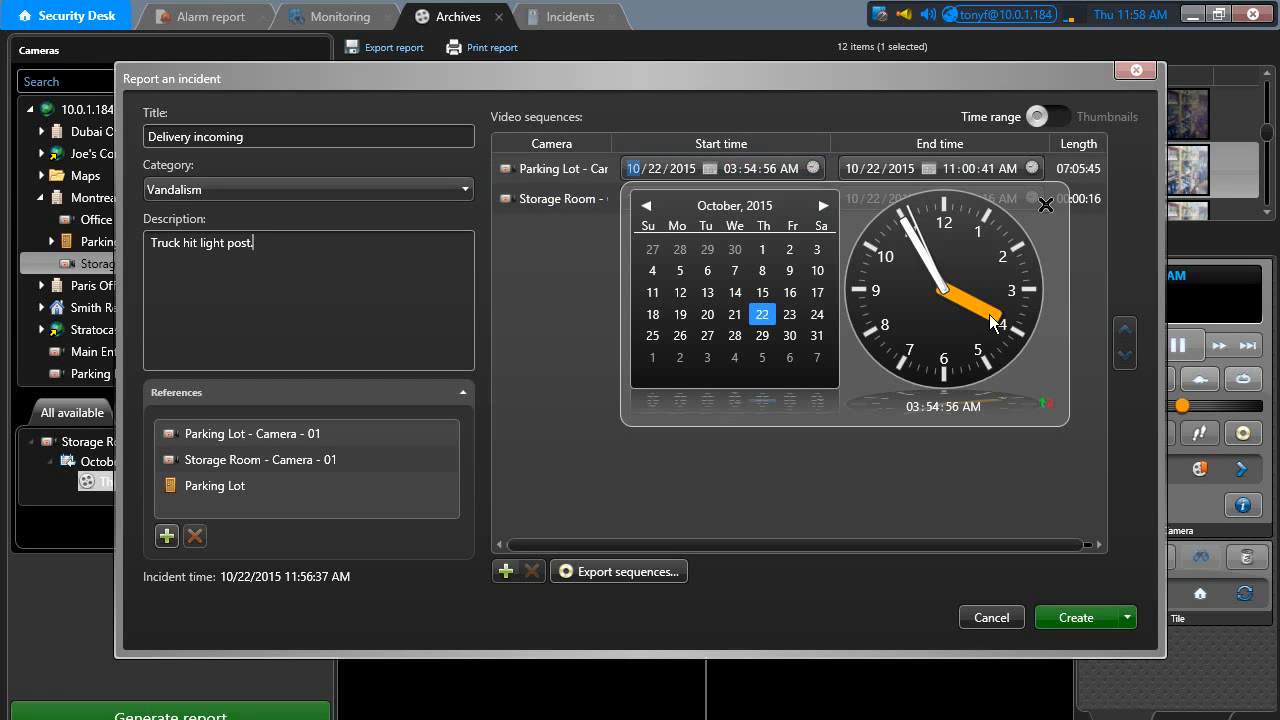
{"action": "left_click_drag", "start_coordinate": [993, 322], "coordinate": [984, 350]}
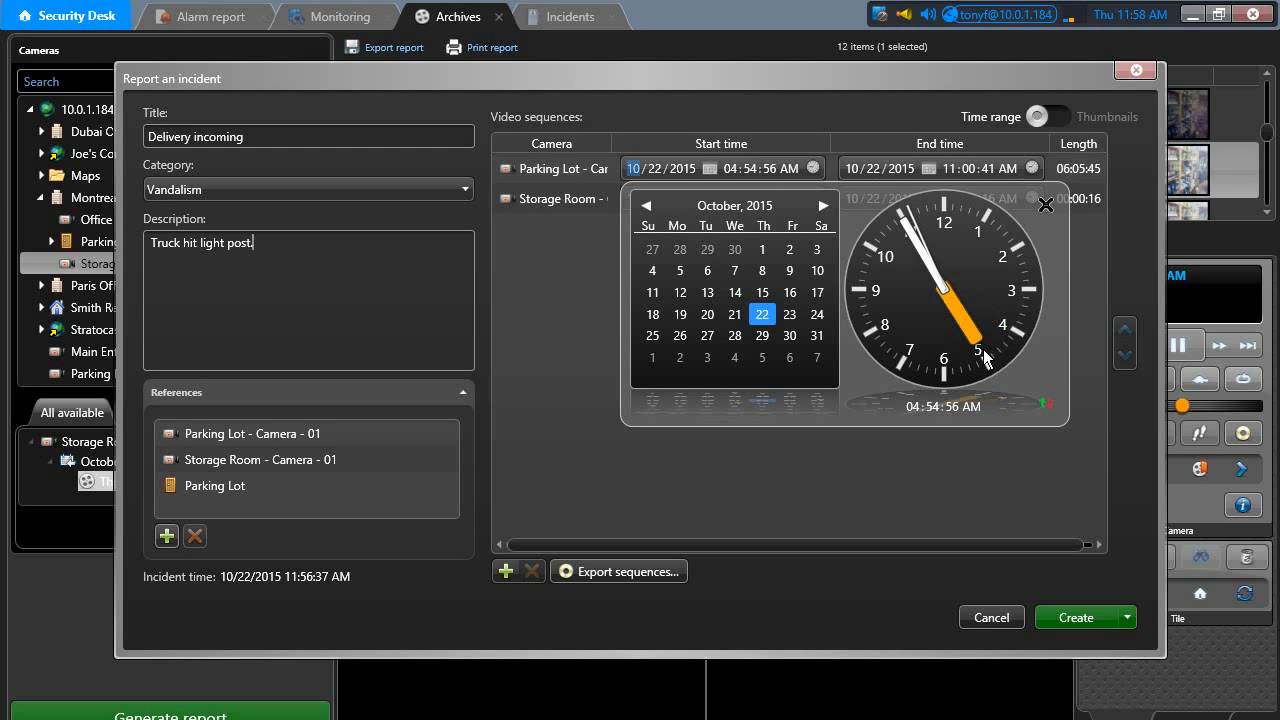
{"action": "left_click", "coordinate": [1045, 203]}
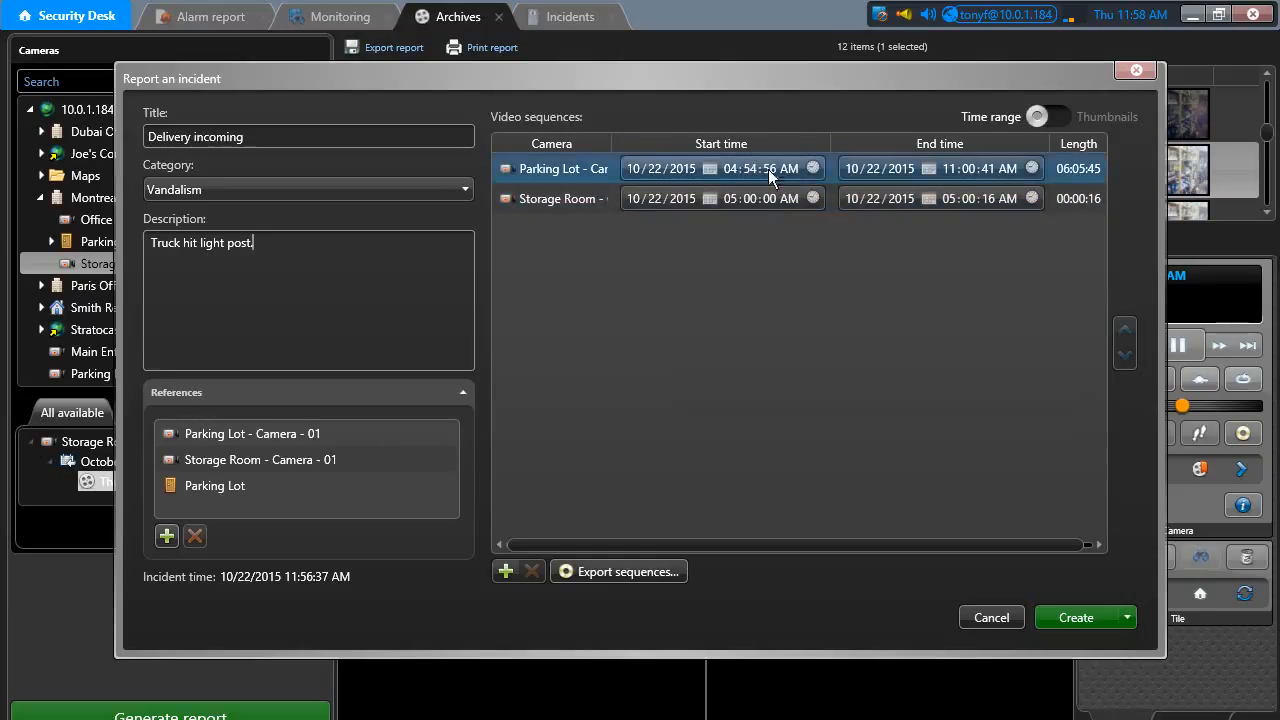
- Set the end time of the Parking Lot camera's video sequence to 05:00:41 AM
{"action": "left_click", "coordinate": [950, 168]}
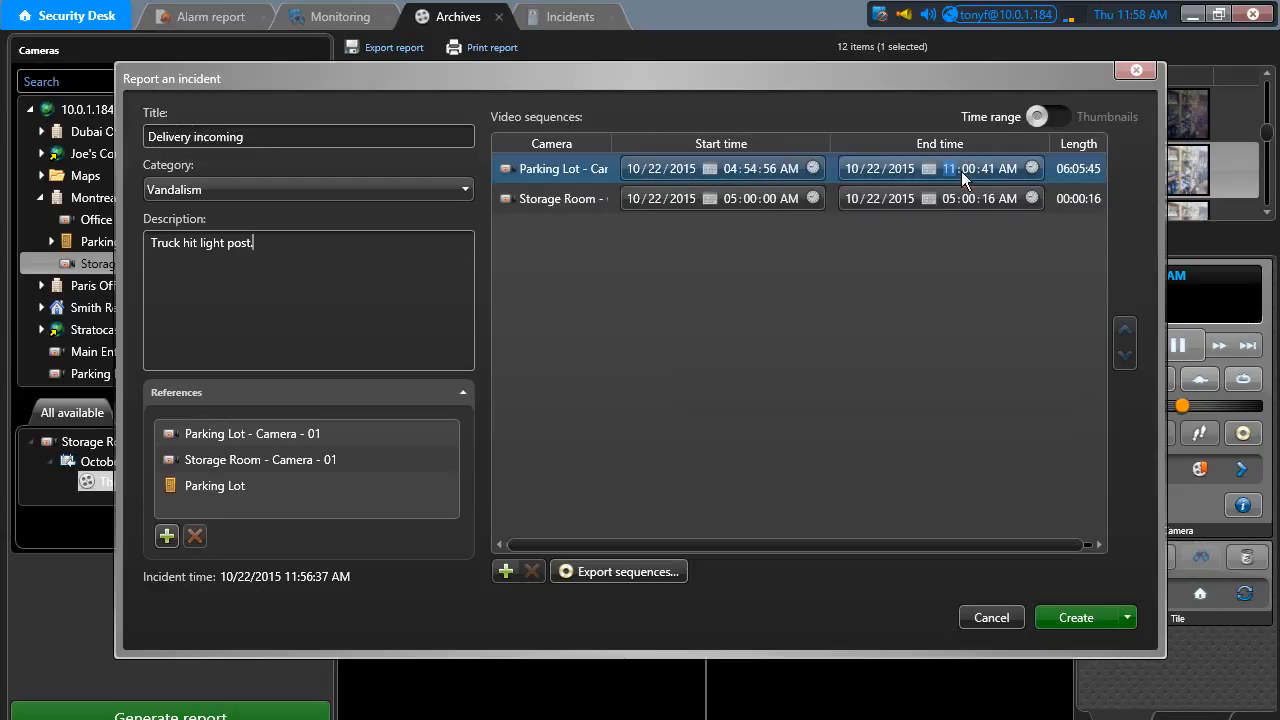
{"action": "type", "text": "5"}
{"action": "left_click", "coordinate": [967, 168]}
{"action": "left_click", "coordinate": [1090, 170]}
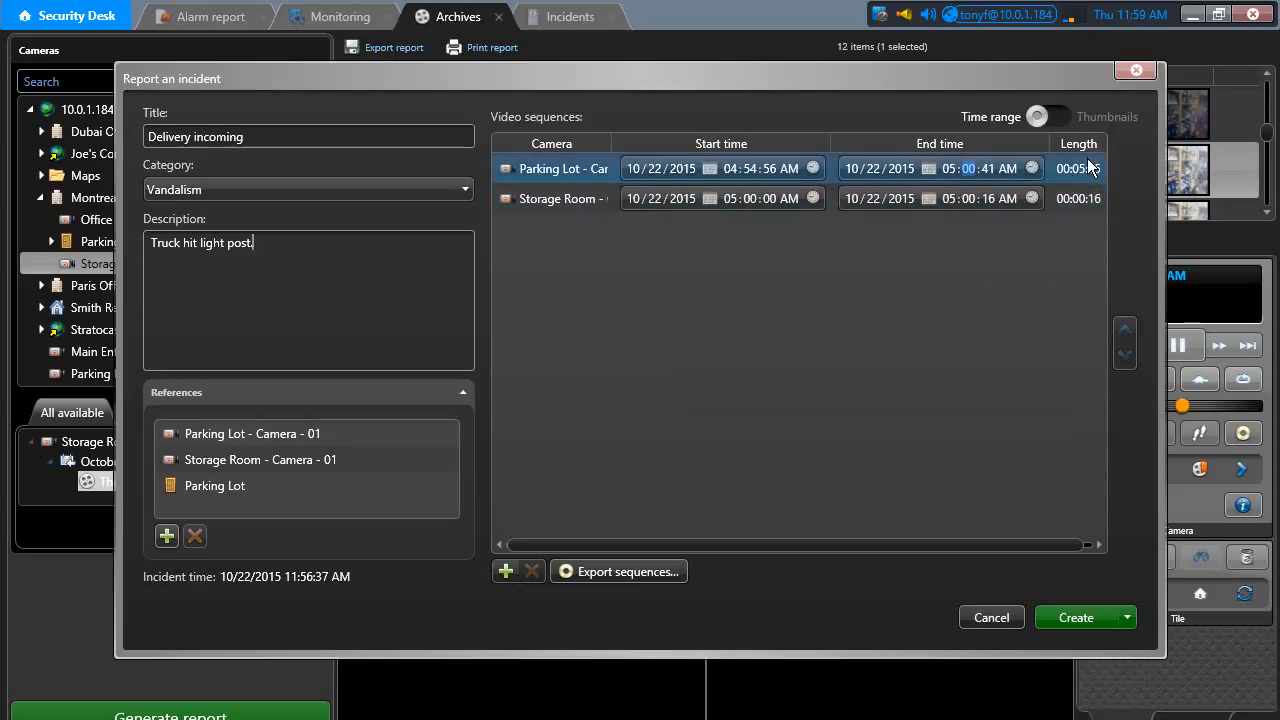
- Set the Storage Room sequence's end time to 05:10:16 AM and move the sequence above the Parking Lot one
{"action": "left_click", "coordinate": [969, 198]}
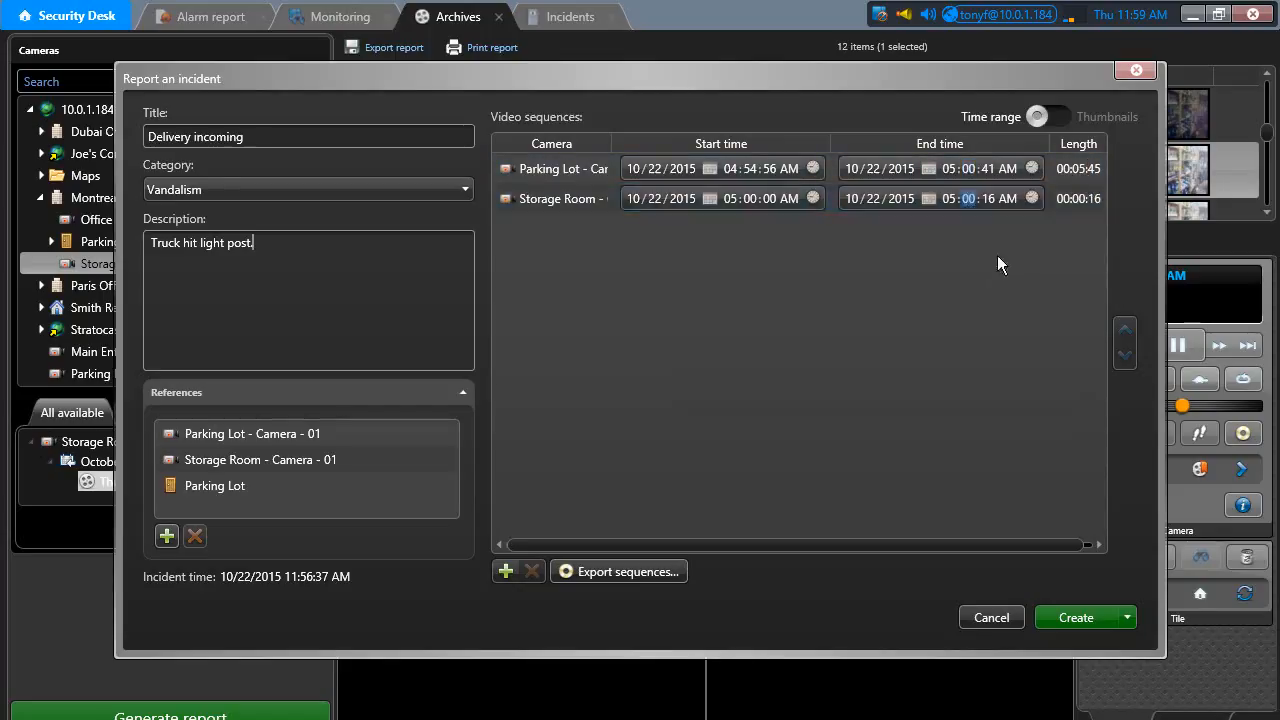
{"action": "type", "text": "10"}
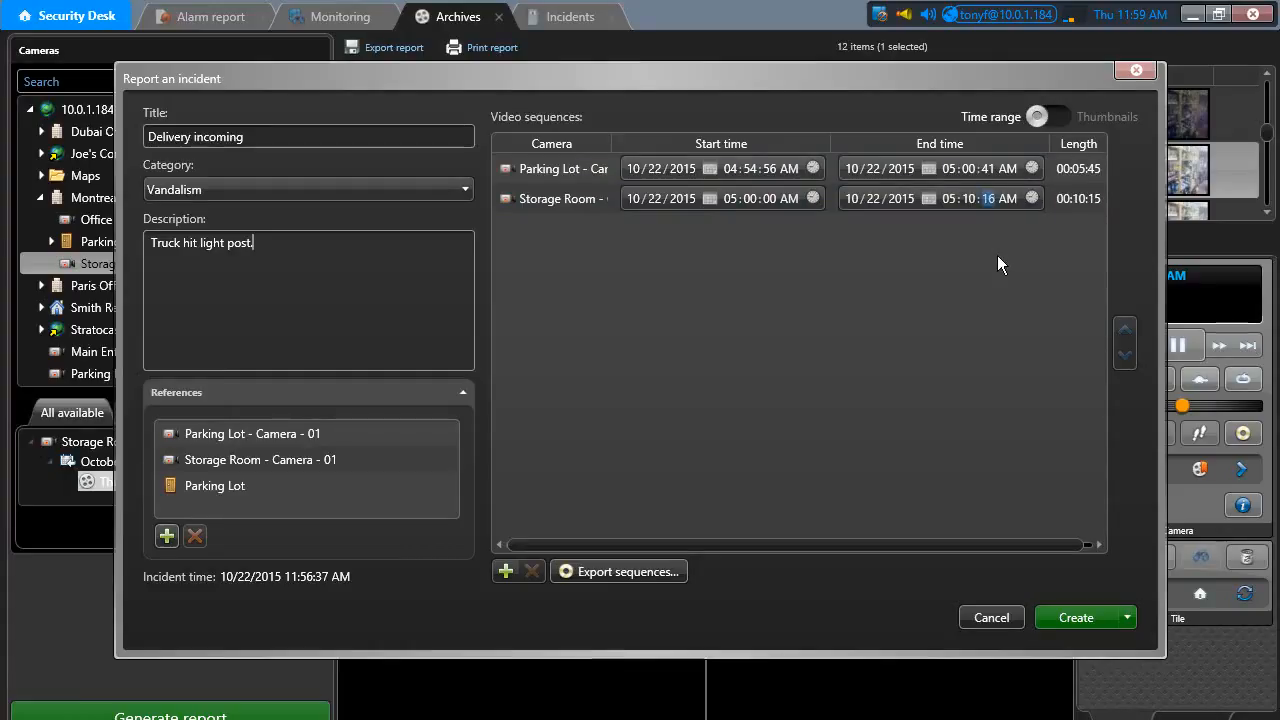
{"action": "key", "text": "Tab"}
{"action": "left_click", "coordinate": [552, 200]}
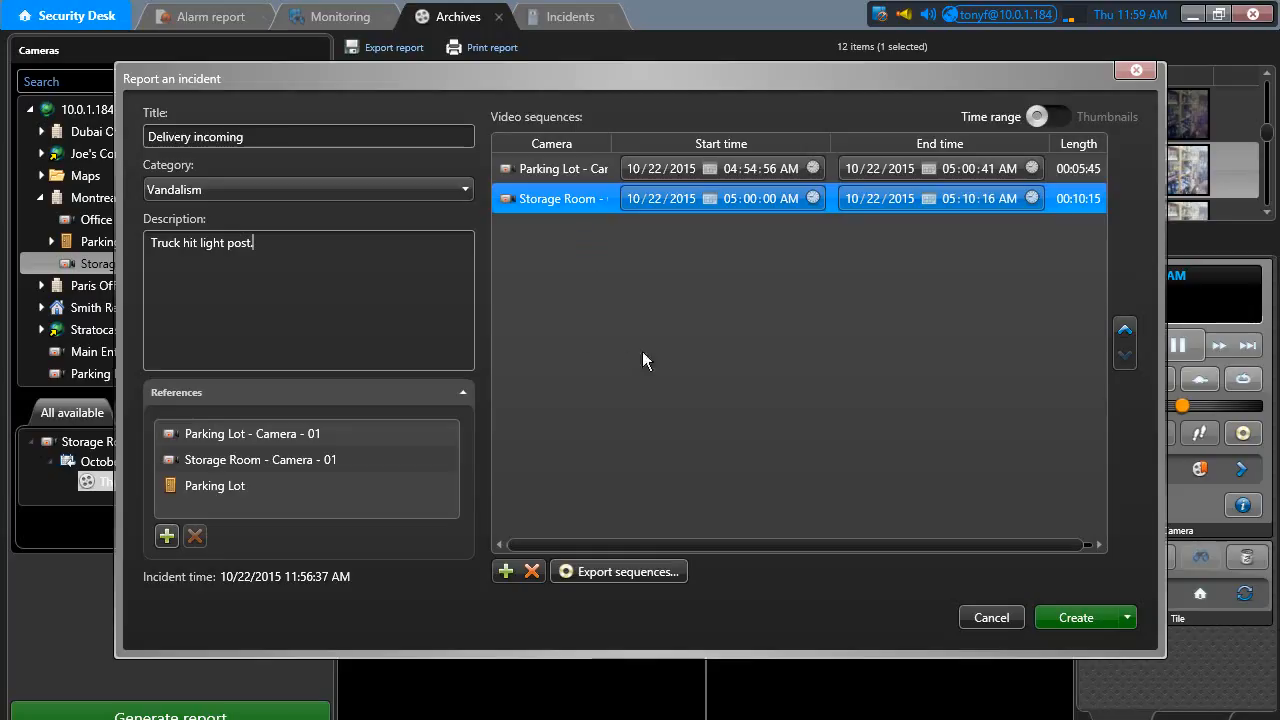
{"action": "left_click", "coordinate": [1124, 334]}
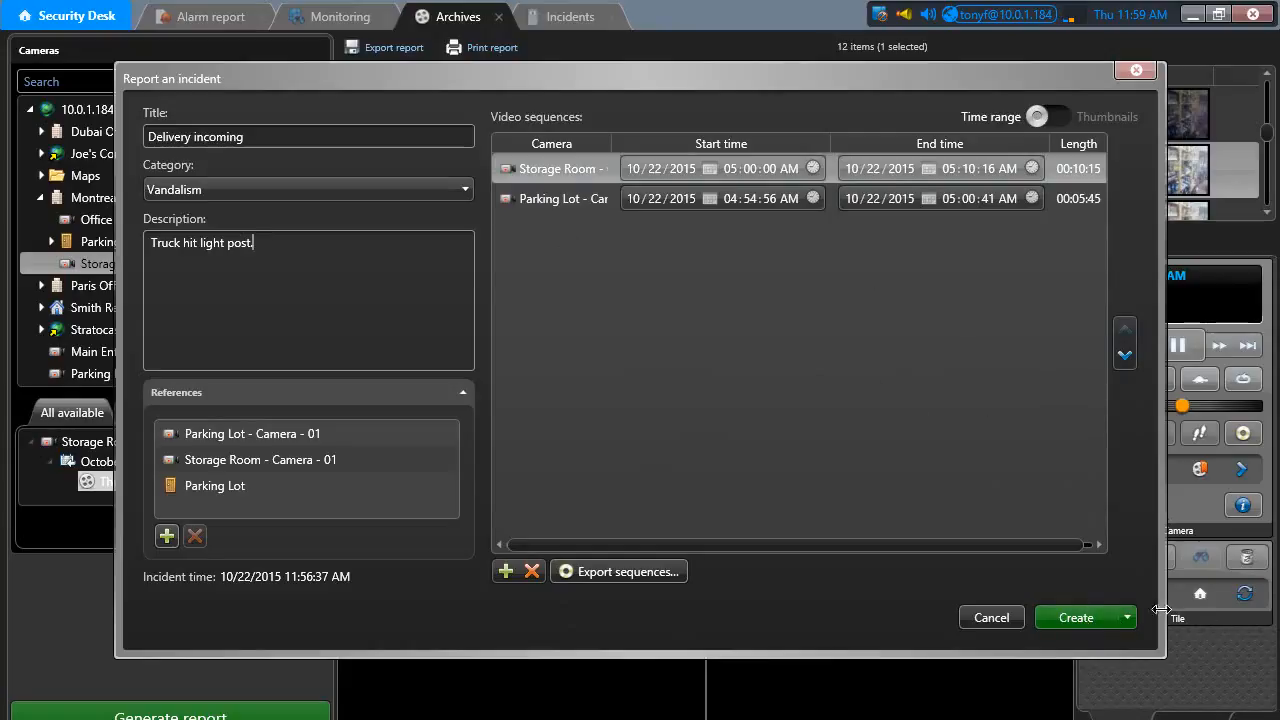
- Check the alternative options for creating the incident and open the file name in the video sequences' export settings
{"action": "left_click", "coordinate": [1128, 618]}
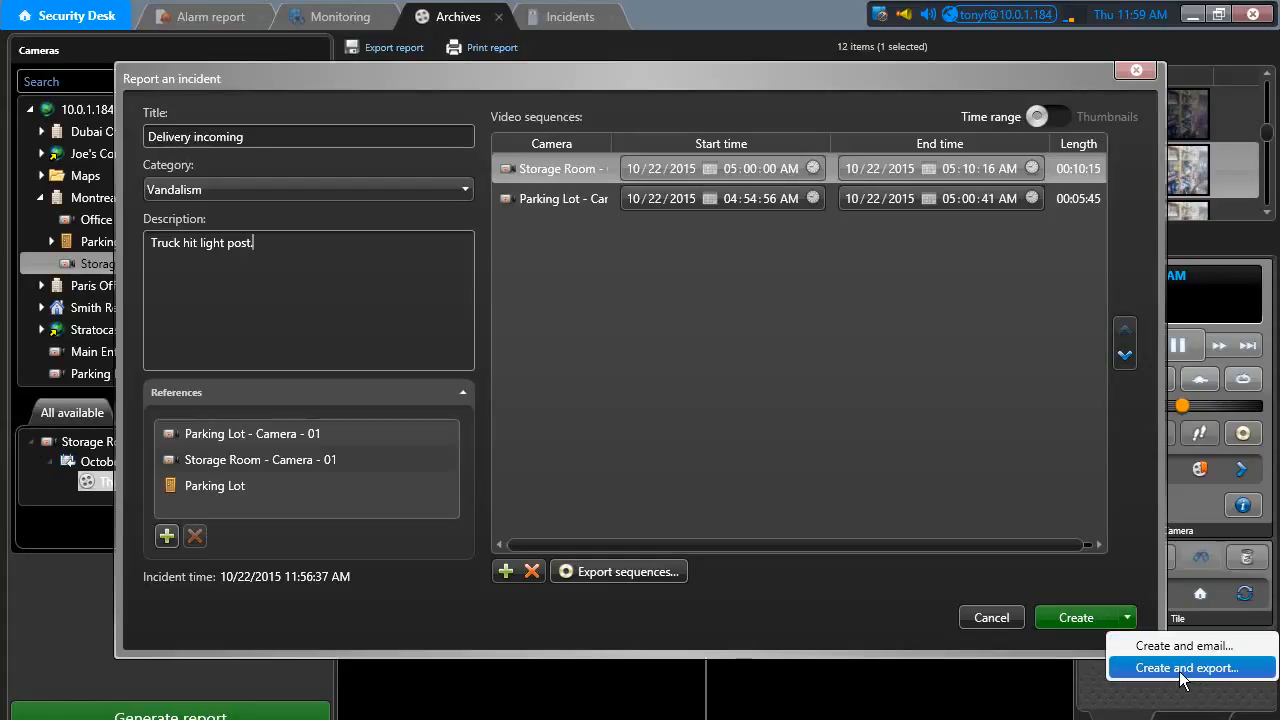
{"action": "left_click", "coordinate": [1028, 577]}
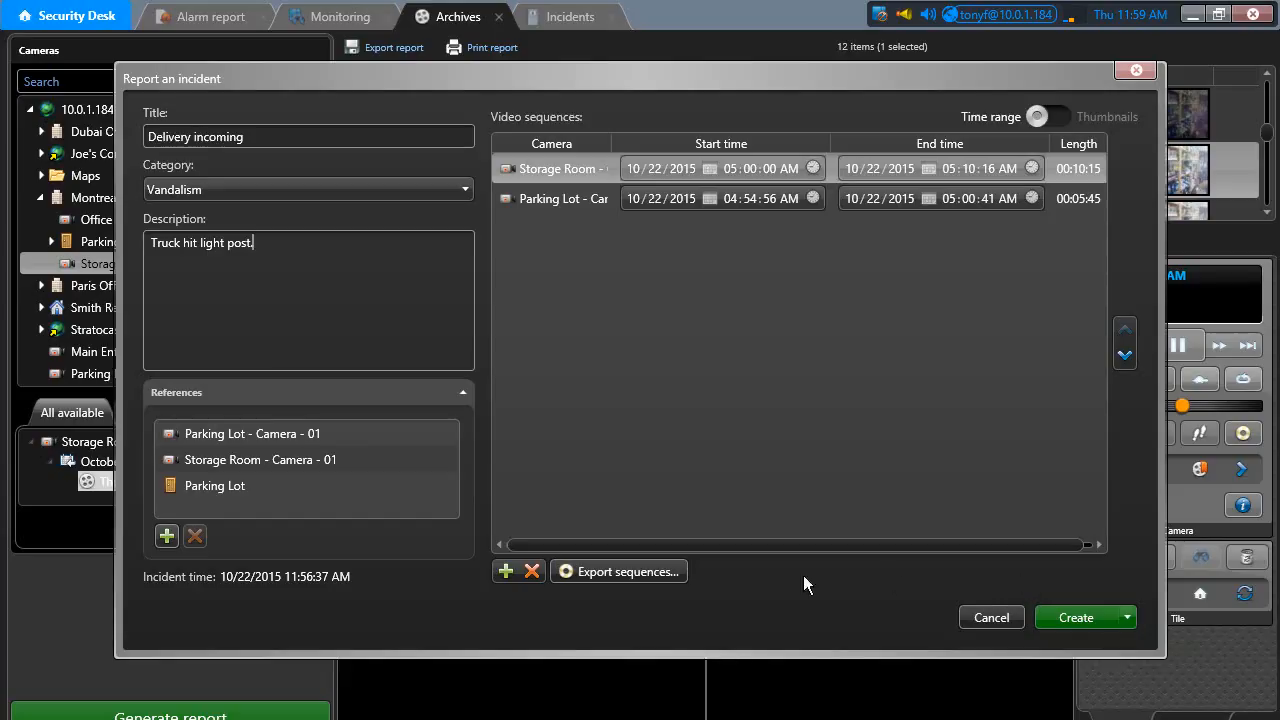
{"action": "left_click", "coordinate": [567, 192]}
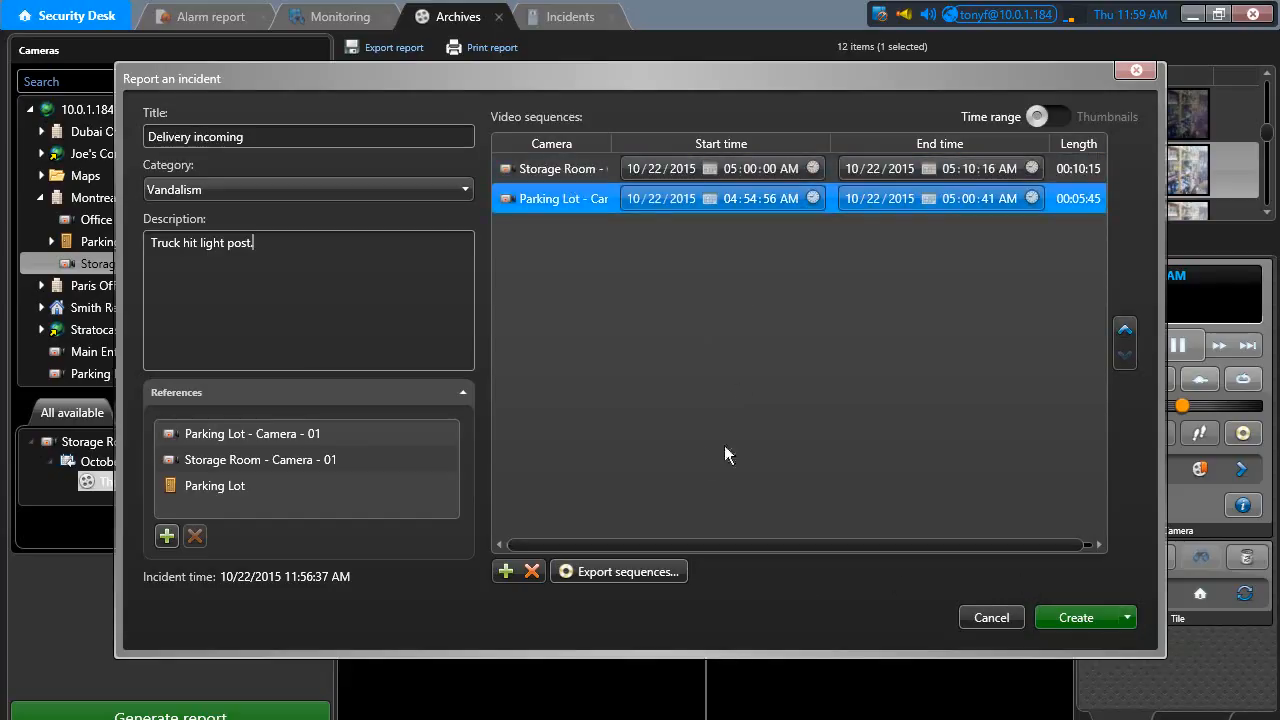
{"action": "left_click", "coordinate": [649, 572]}
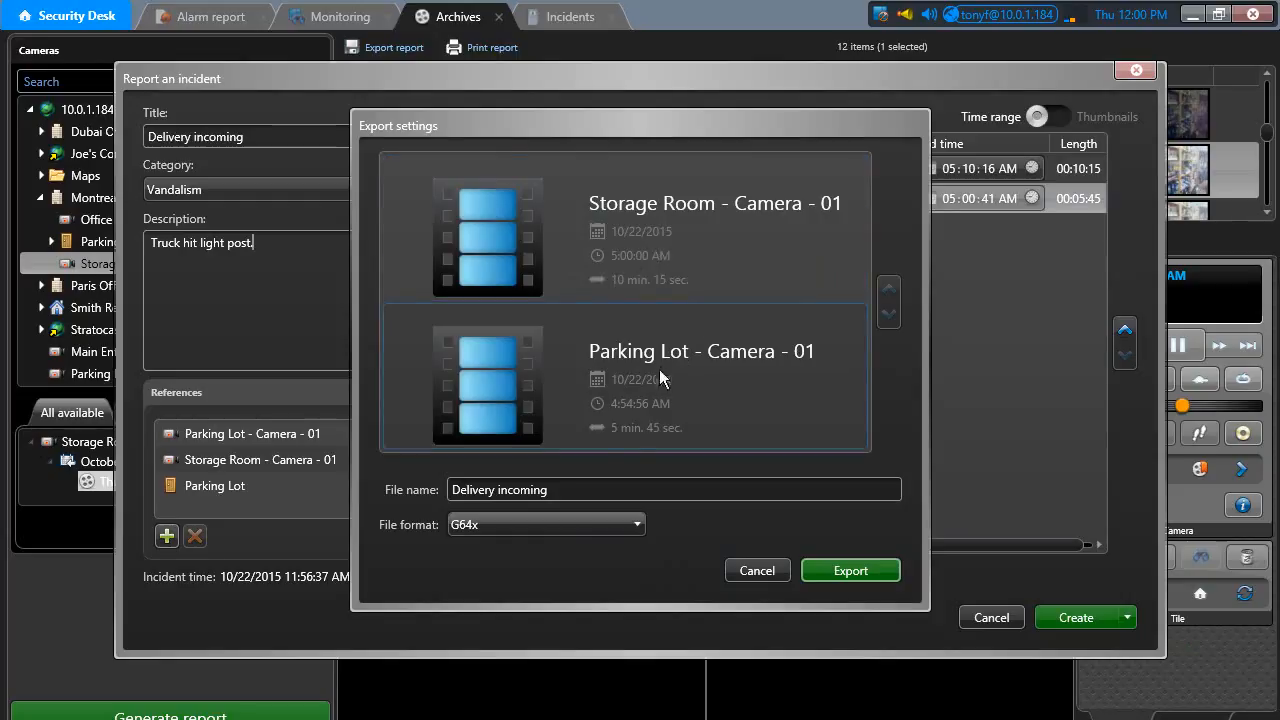
{"action": "left_click", "coordinate": [547, 491]}
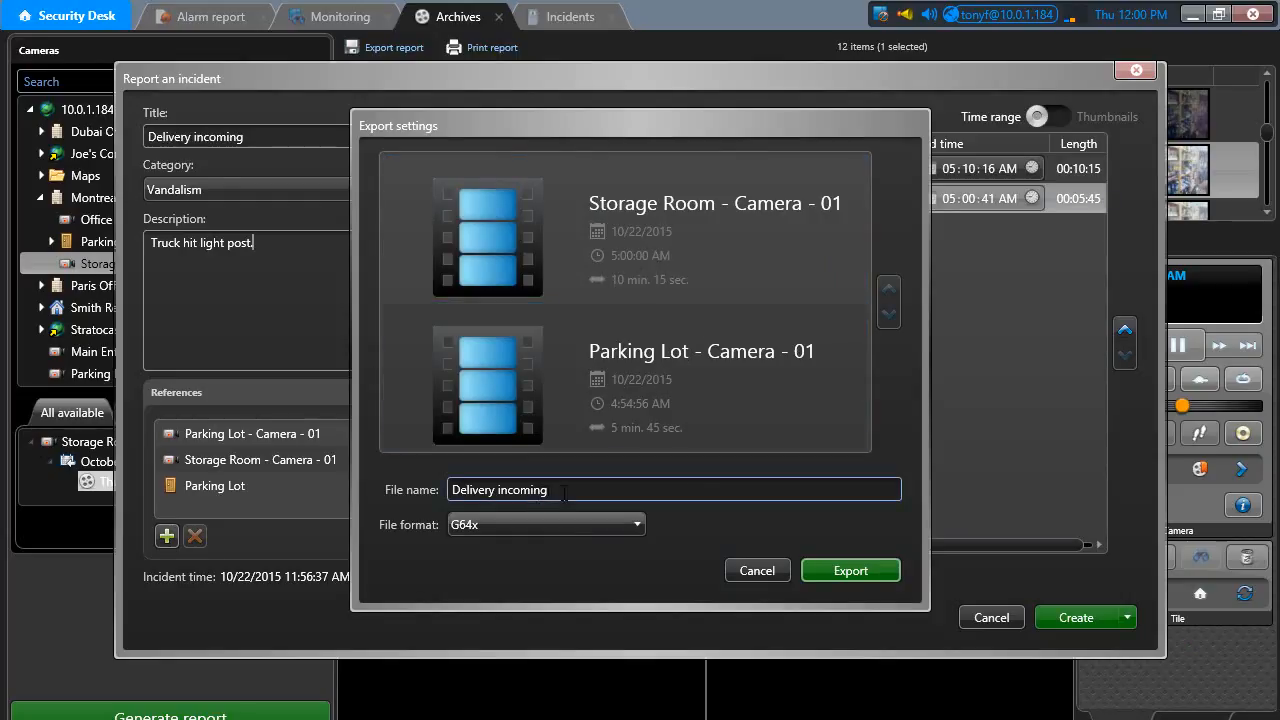